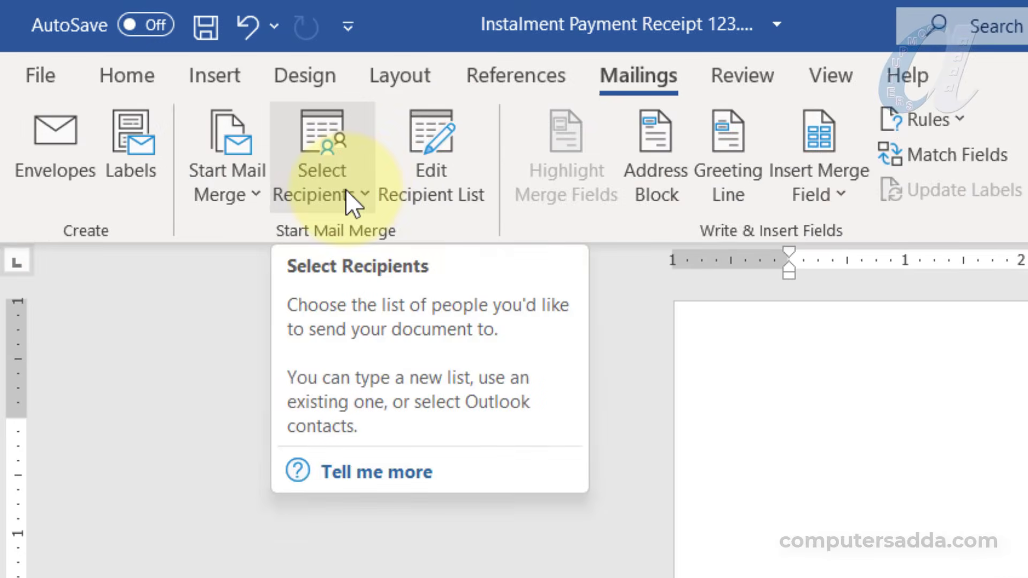
From Select Recipients, choose Type a New List to open an empty New Address List
{"action": "left_click", "coordinate": [345, 190]}
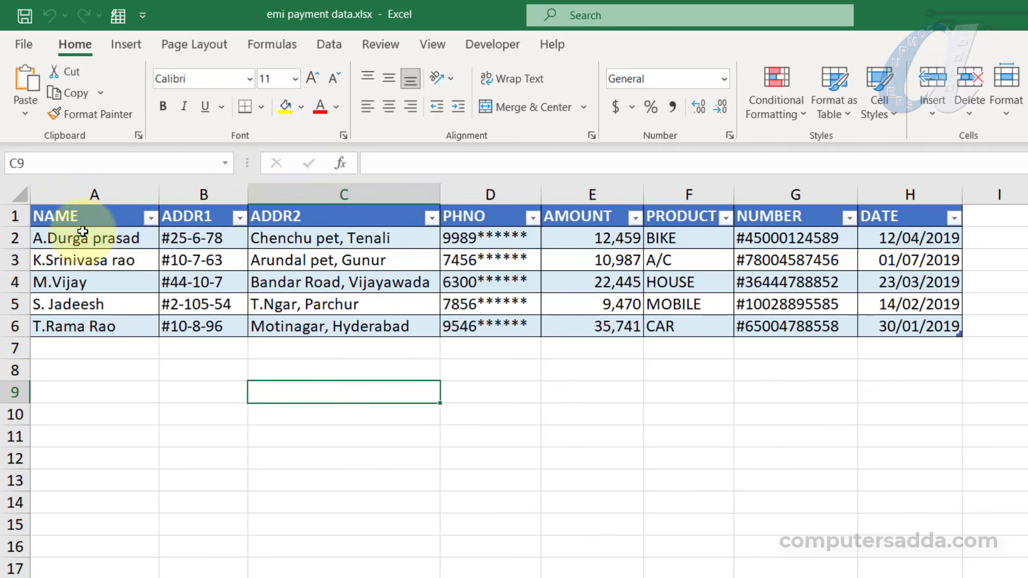
{"action": "left_click_drag", "start_coordinate": [81, 217], "coordinate": [889, 325]}
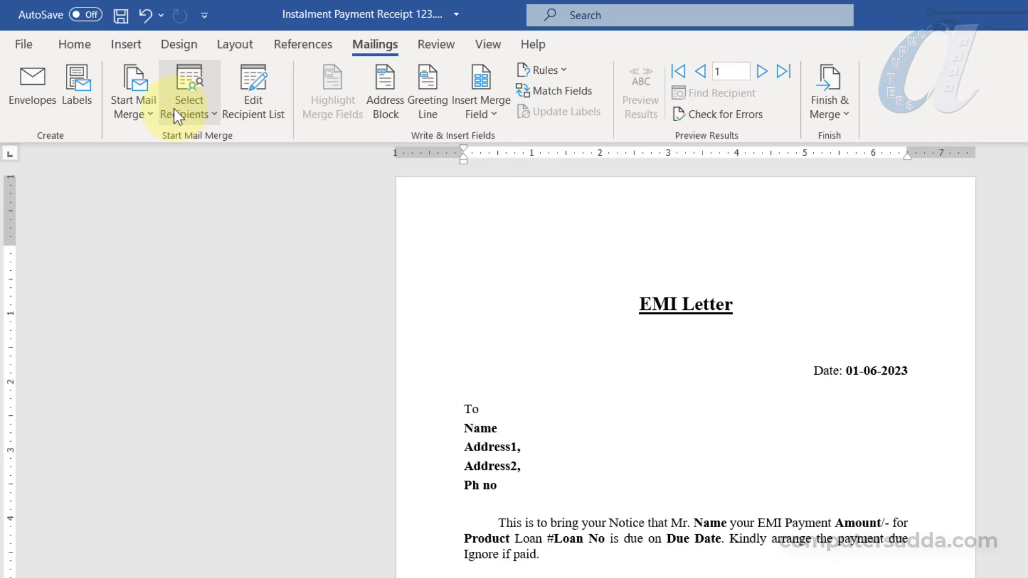
{"action": "left_click", "coordinate": [188, 109]}
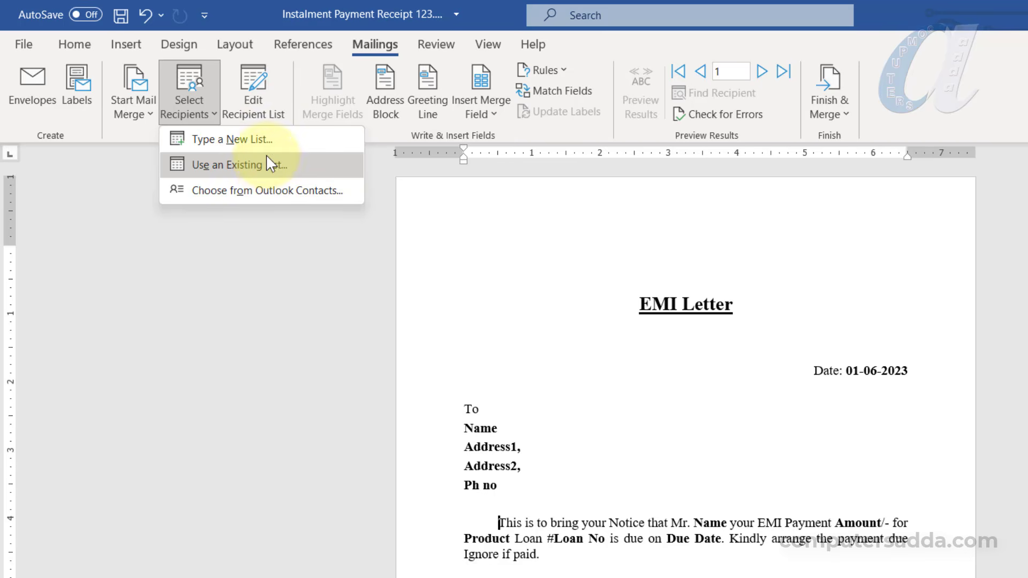
{"action": "left_click", "coordinate": [243, 138]}
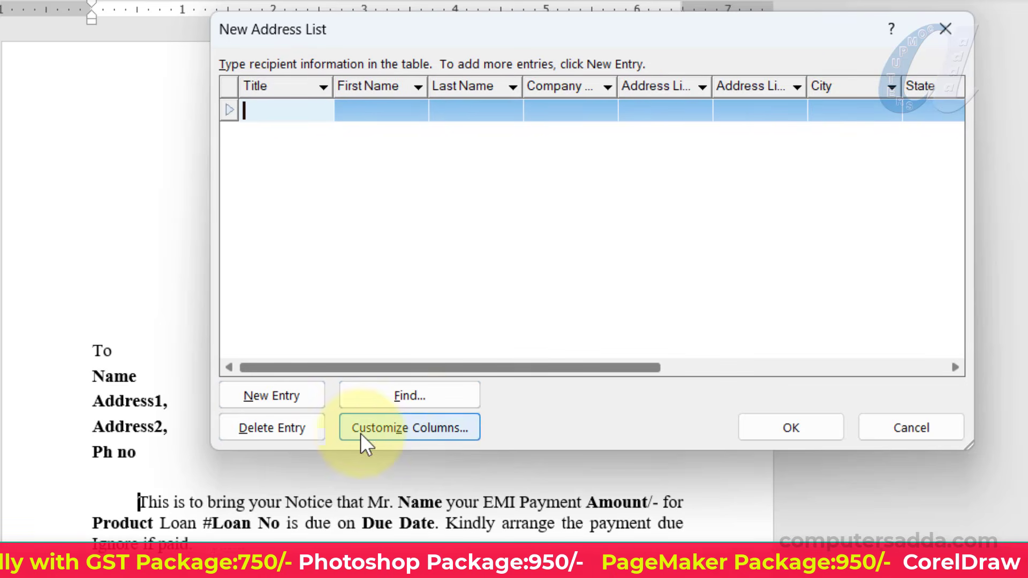
In Customize Columns, delete the default fields such as Title, confirming each deletion
{"action": "left_click", "coordinate": [445, 431]}
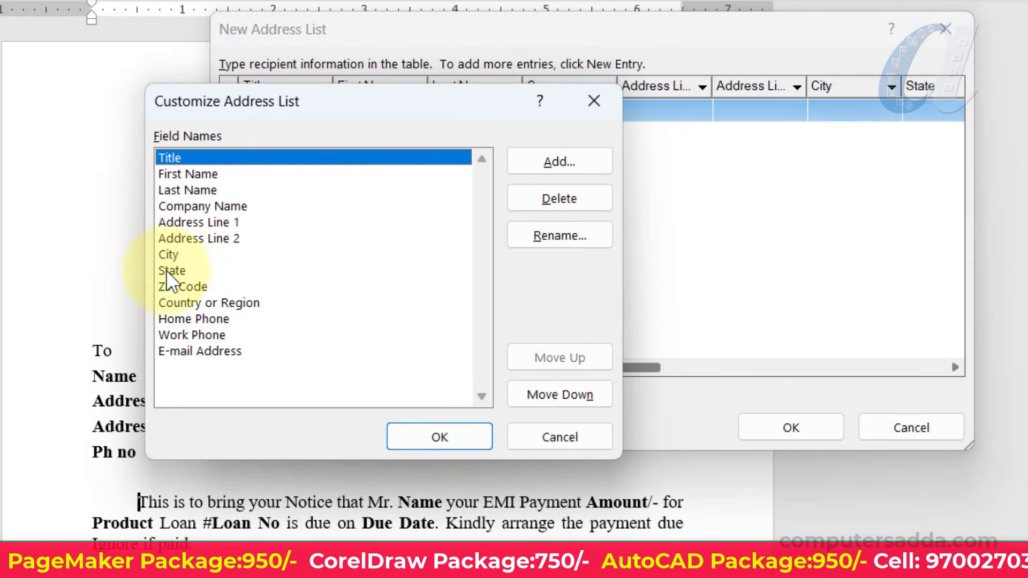
{"action": "left_click", "coordinate": [547, 198]}
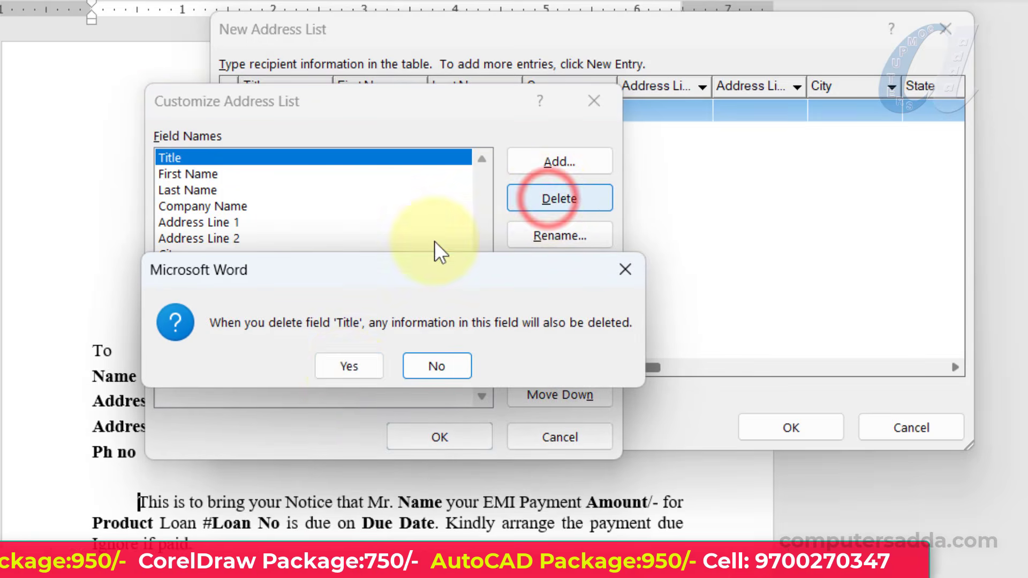
{"action": "left_click", "coordinate": [344, 370]}
{"action": "left_click", "coordinate": [546, 199]}
{"action": "left_click", "coordinate": [333, 364]}
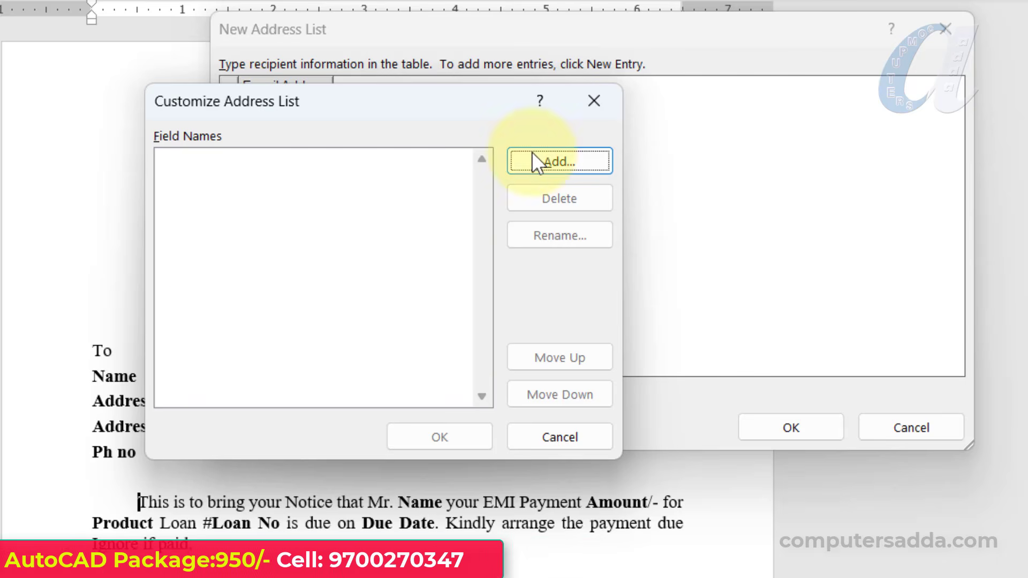
Add the NAME, ADD1 and ADD2 fields to the recipient list
{"action": "left_click", "coordinate": [594, 162]}
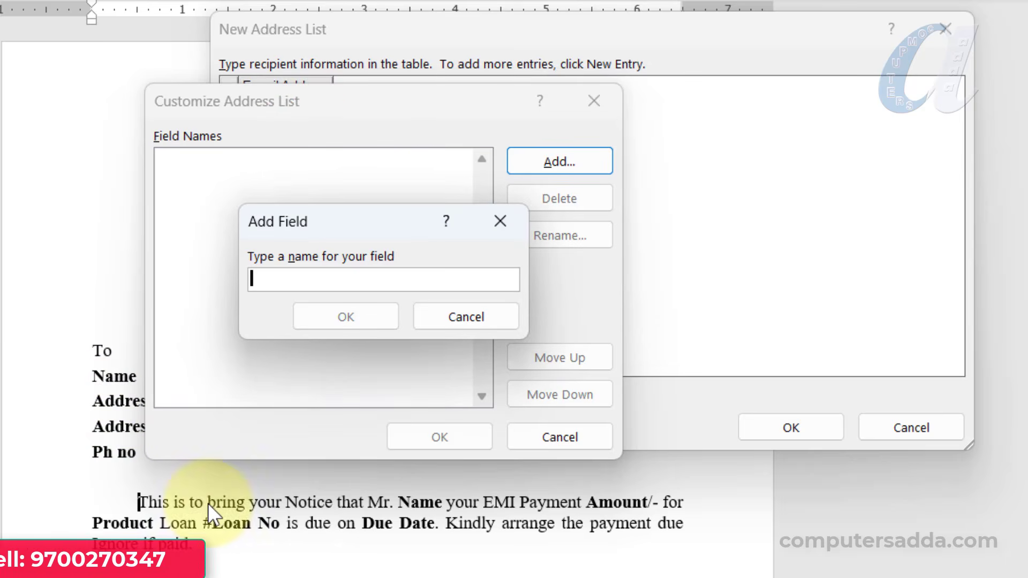
{"action": "type", "text": "NAM"}
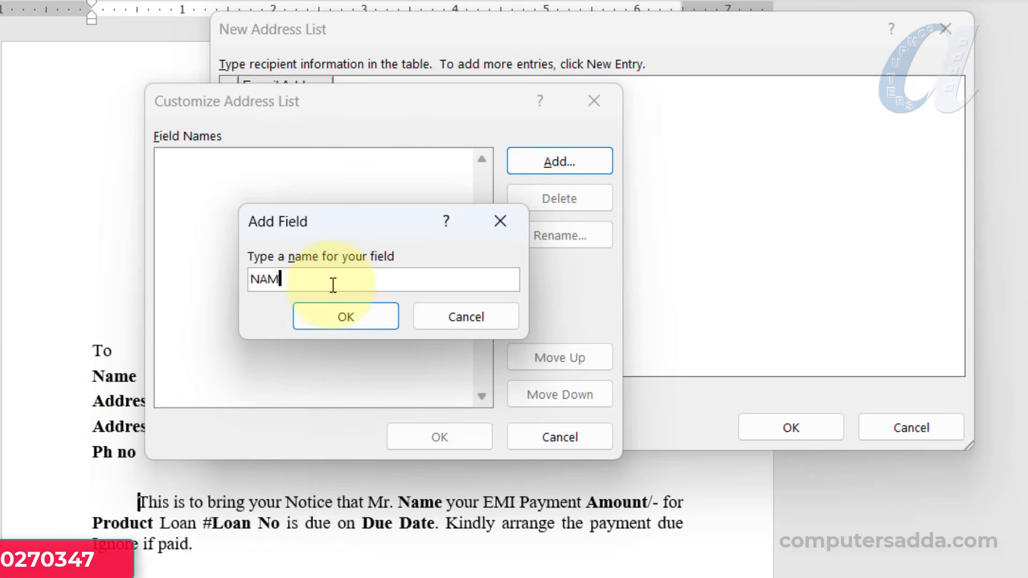
{"action": "type", "text": "E"}
{"action": "left_click", "coordinate": [313, 321]}
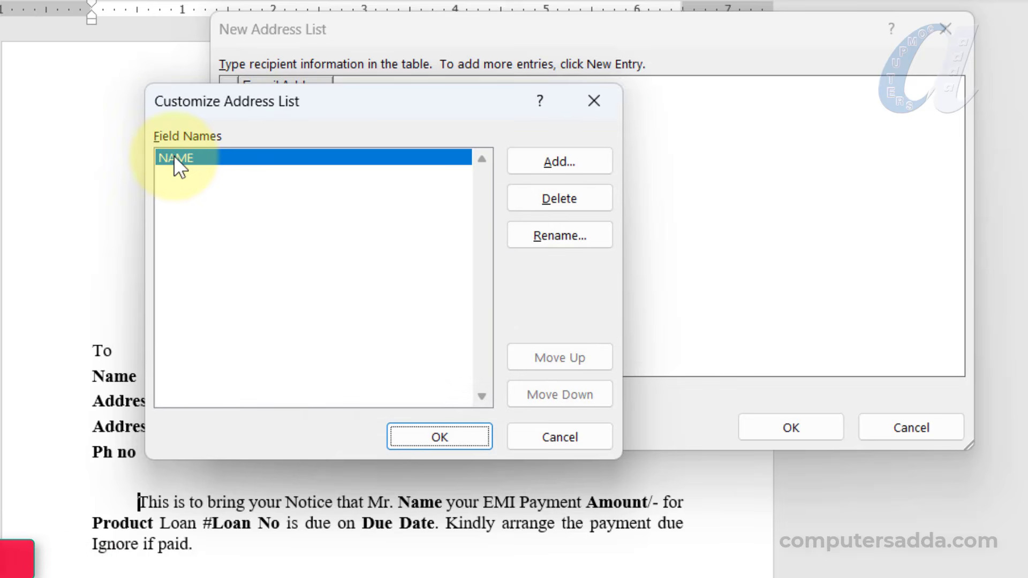
{"action": "left_click", "coordinate": [577, 162]}
{"action": "type", "text": "ADD1"}
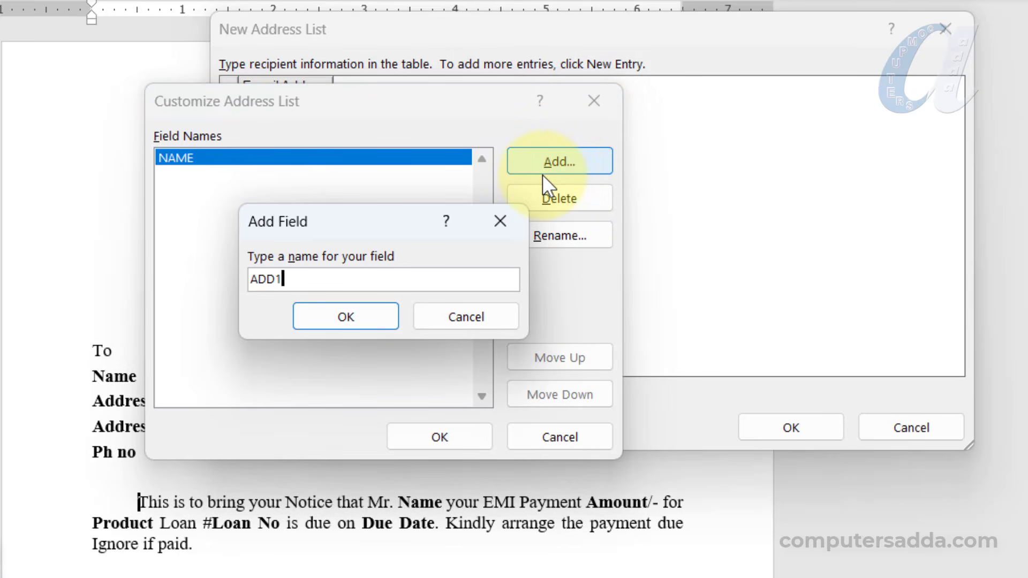
{"action": "left_click", "coordinate": [349, 309]}
{"action": "left_click", "coordinate": [554, 156]}
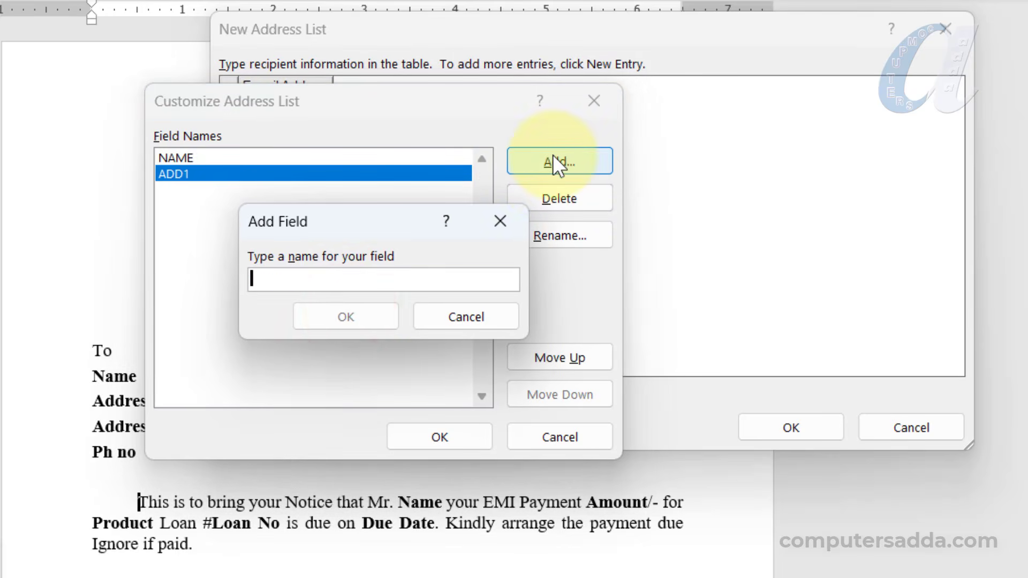
{"action": "type", "text": "ADD2"}
{"action": "left_click", "coordinate": [333, 317]}
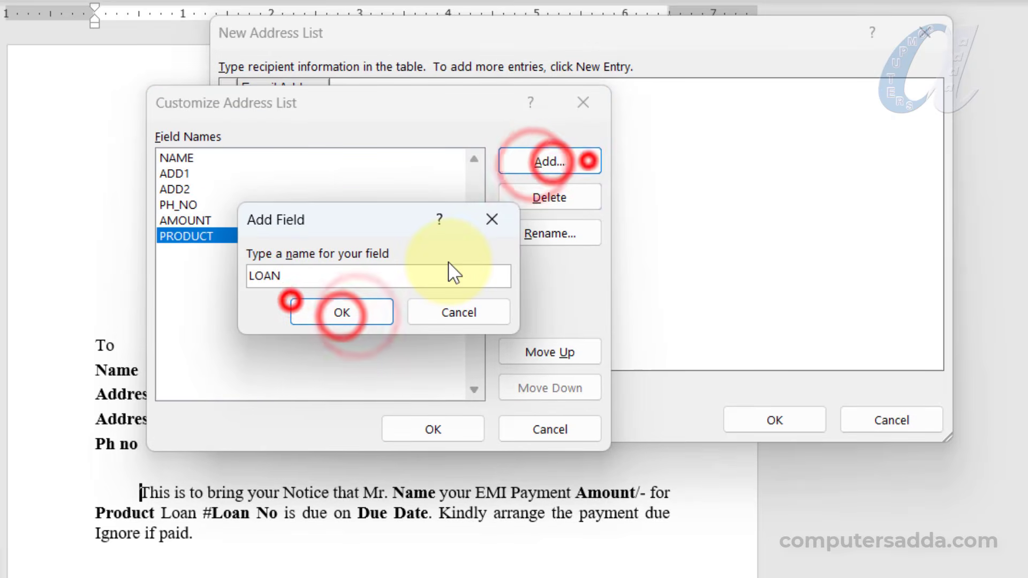
Add the remaining fields, finishing with LOAN_NO and DATE
{"action": "type", "text": "_NO"}
{"action": "left_click", "coordinate": [354, 316]}
{"action": "left_click", "coordinate": [526, 164]}
{"action": "type", "text": "DA"}
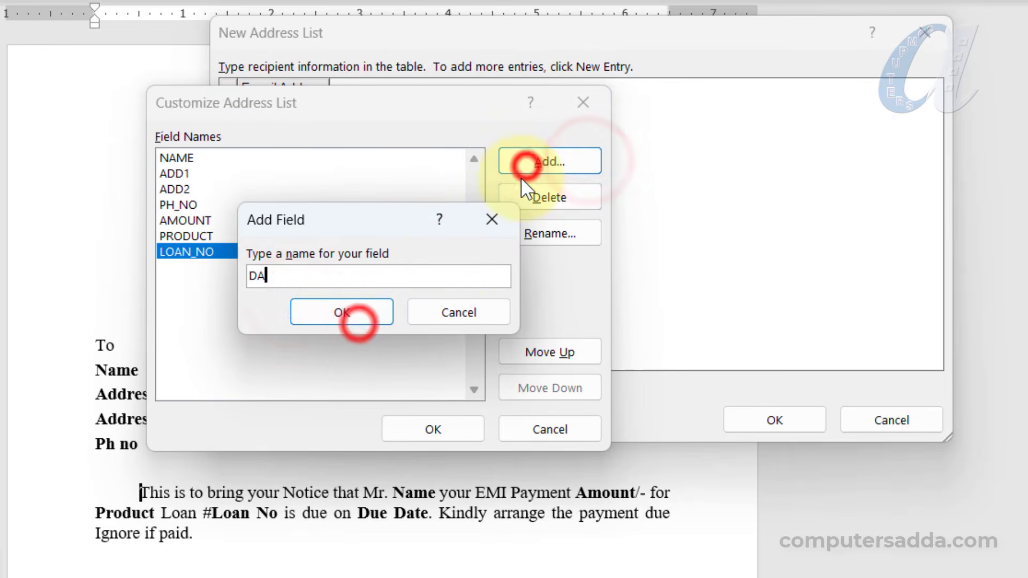
{"action": "type", "text": "TE"}
{"action": "left_click", "coordinate": [342, 313]}
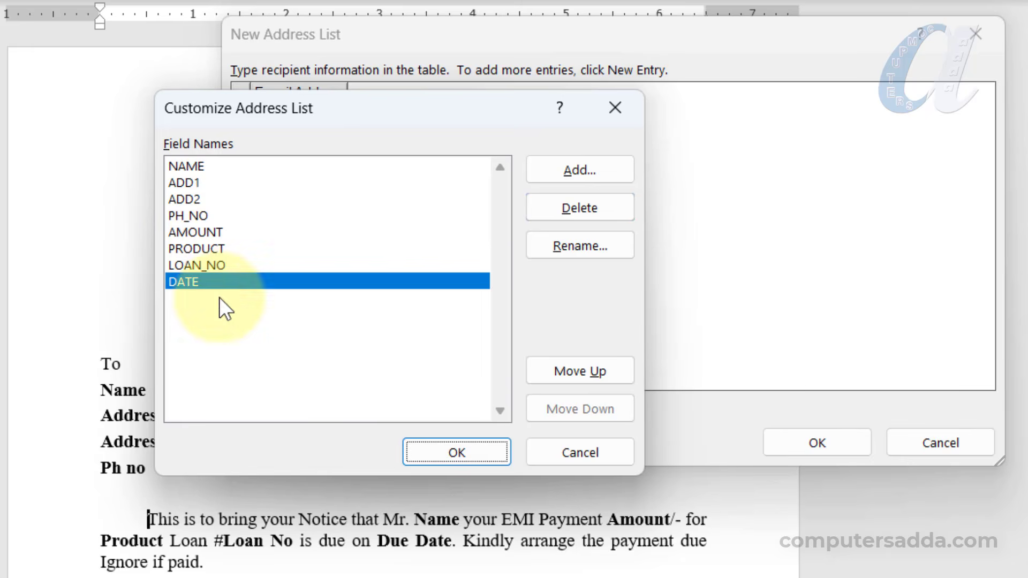
Apply the new columns and enter the first customer's record: amount 25000, product BIKE, due 15-6
{"action": "left_click", "coordinate": [473, 450]}
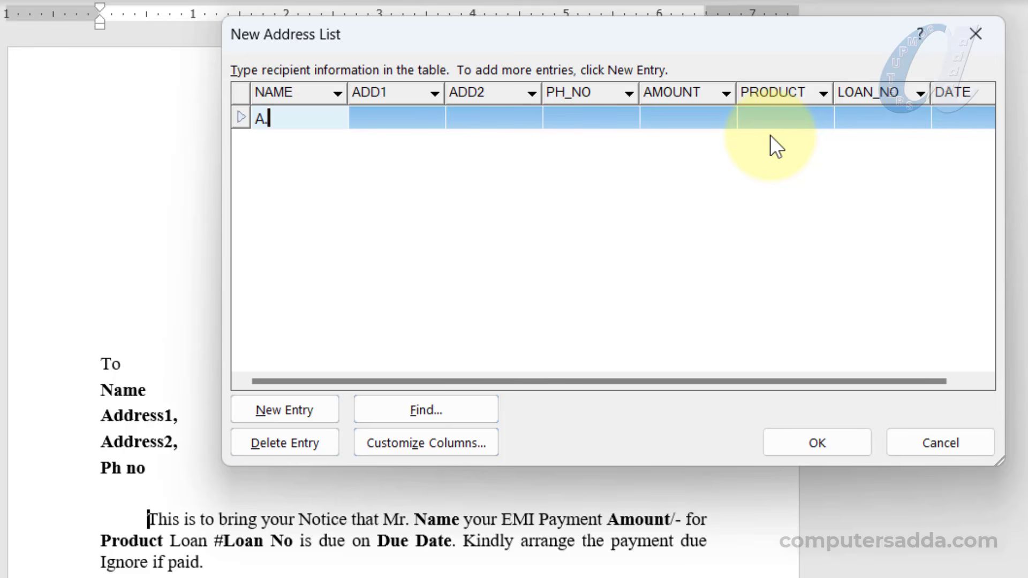
{"action": "type", "text": "AD"}
{"action": "key", "text": "Tab"}
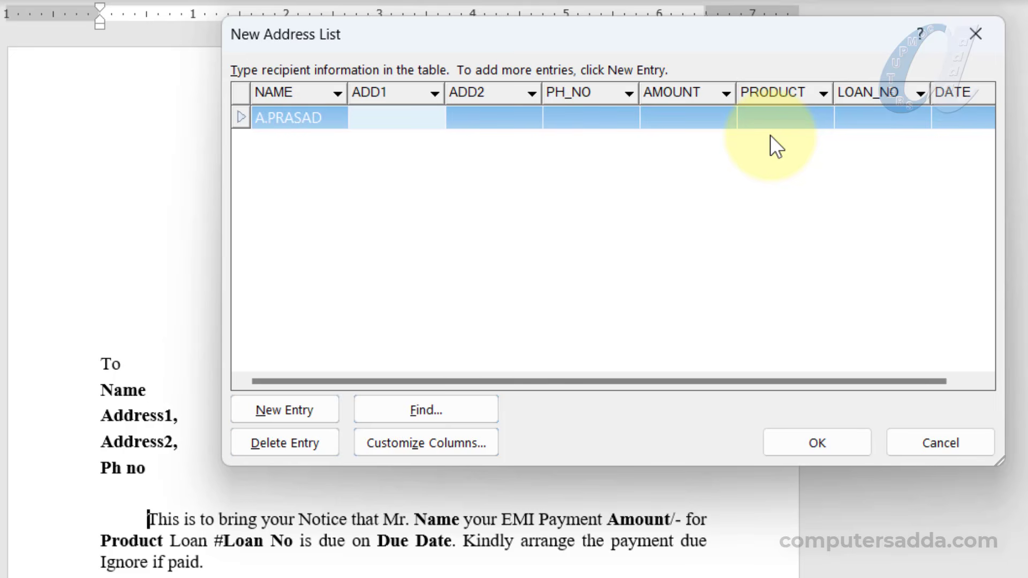
{"action": "key", "text": "Tab"}
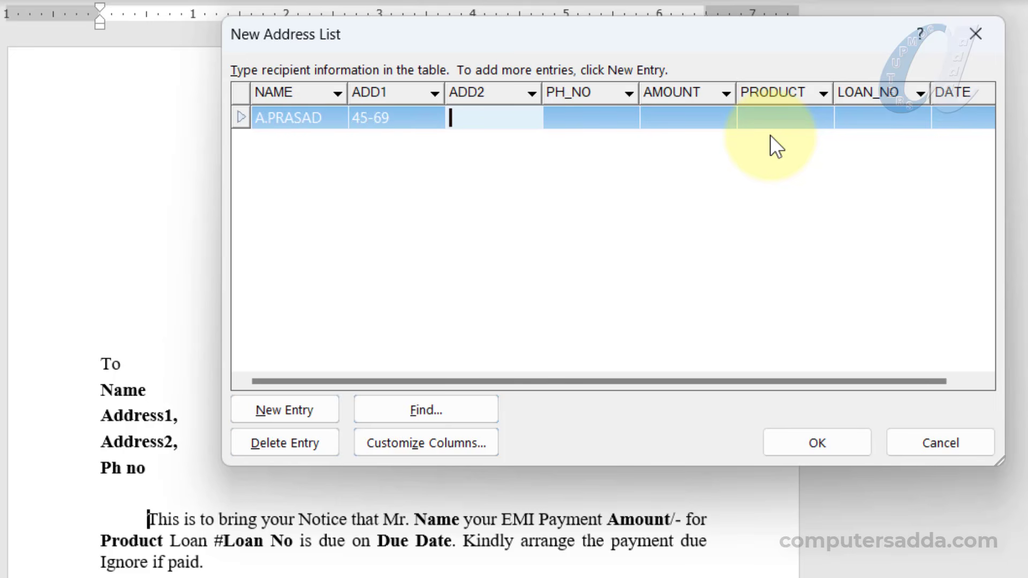
{"action": "key", "text": "Tab"}
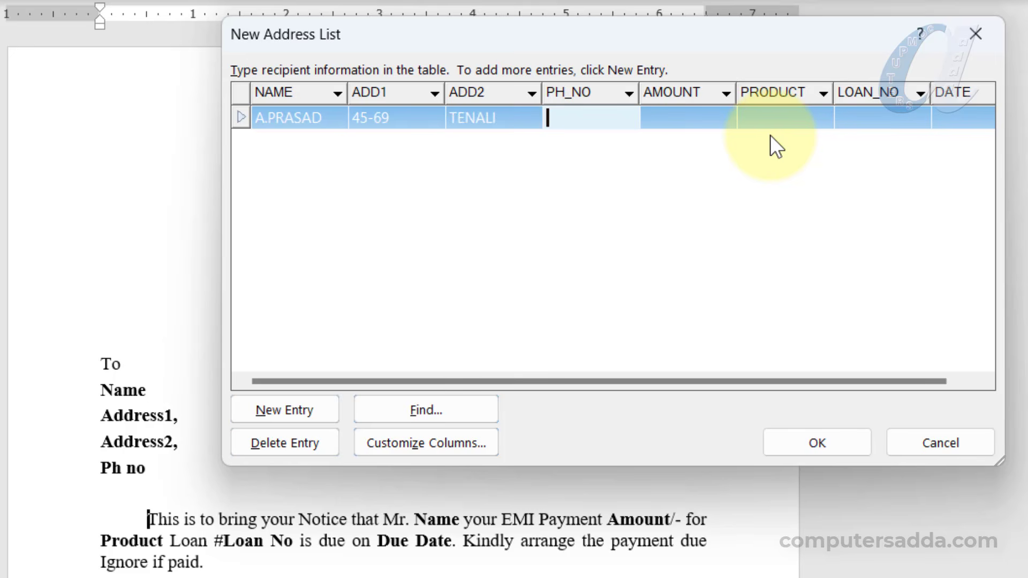
{"action": "type", "text": "9985*****"}
{"action": "key", "text": "Tab"}
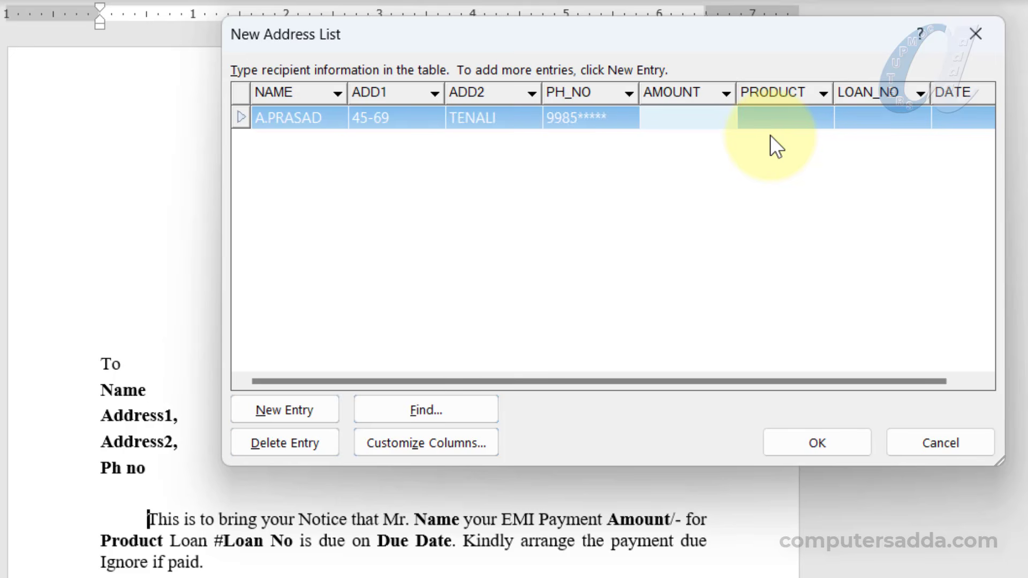
{"action": "type", "text": "25000"}
{"action": "key", "text": "Tab"}
{"action": "type", "text": "BIKE"}
{"action": "key", "text": "Tab"}
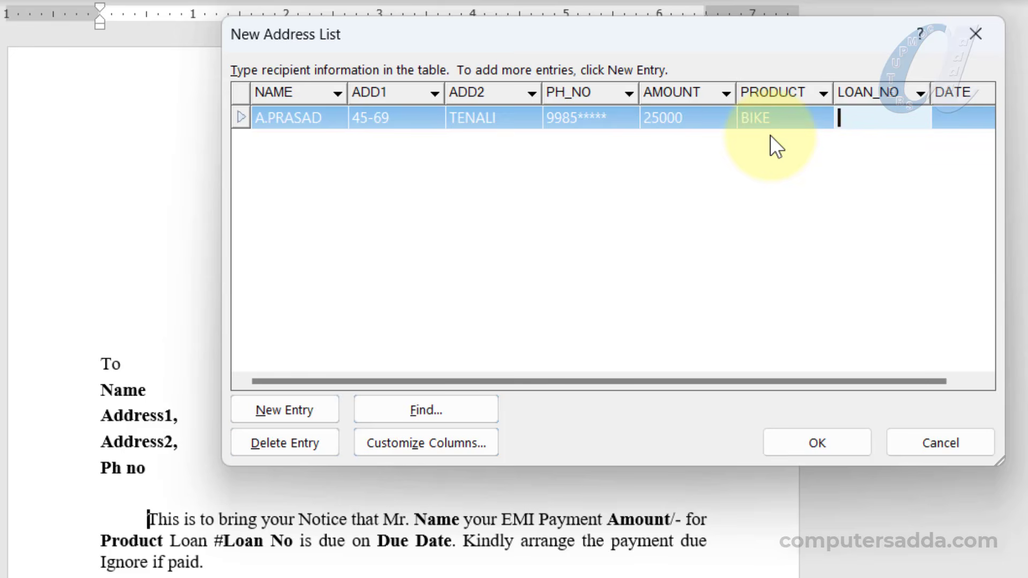
{"action": "key", "text": "Tab"}
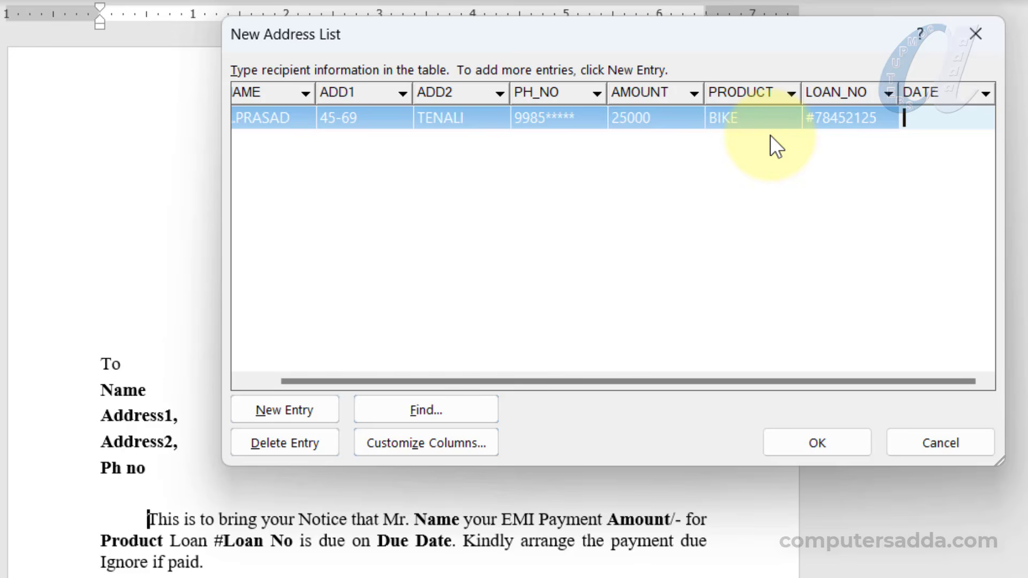
{"action": "type", "text": "15-6-2023"}
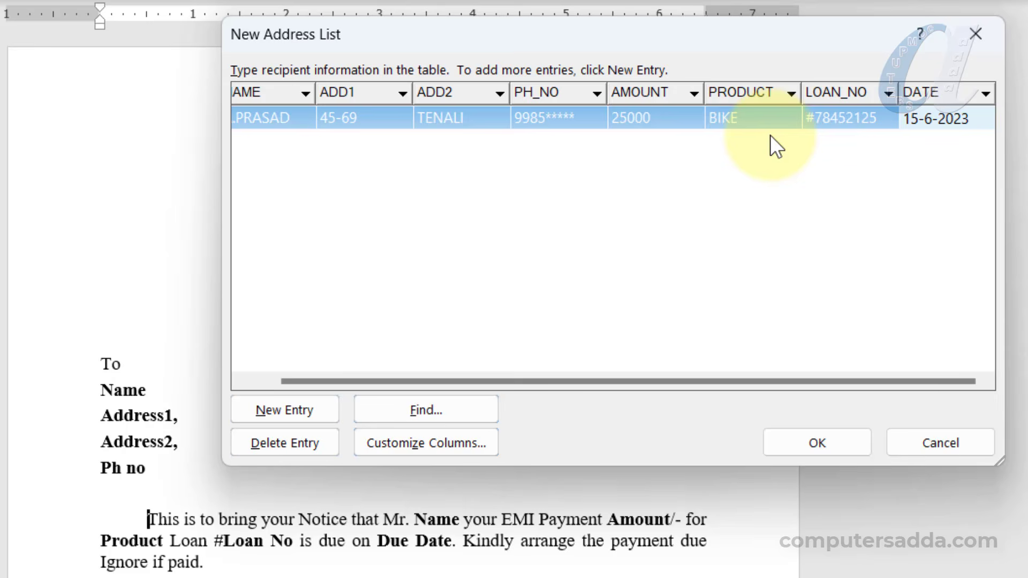
{"action": "key", "text": "Tab"}
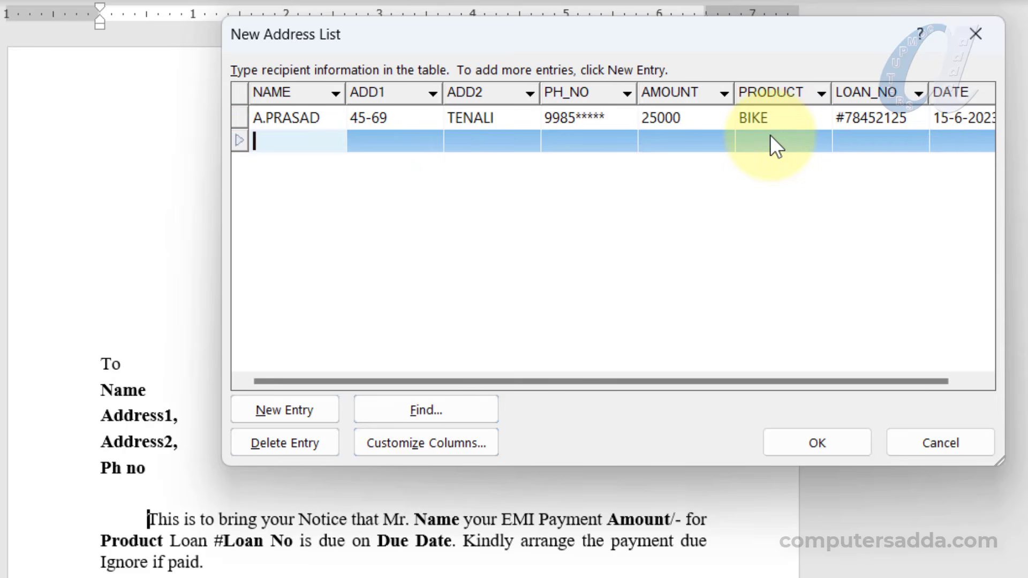
Enter the second customer's name, address, phone and loan number, with amount 12500, MOBILE, due 21-6-2023
{"action": "type", "text": "K.SURESH"}
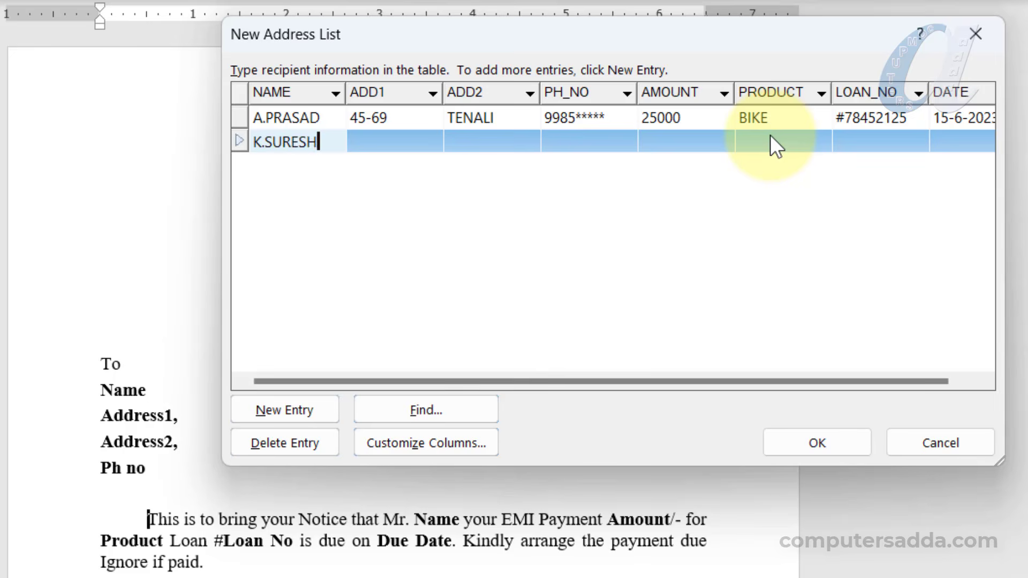
{"action": "key", "text": "Tab"}
{"action": "key", "text": "Tab"}
{"action": "type", "text": "VIJAYAWADA"}
{"action": "key", "text": "Tab"}
{"action": "type", "text": "8521*****"}
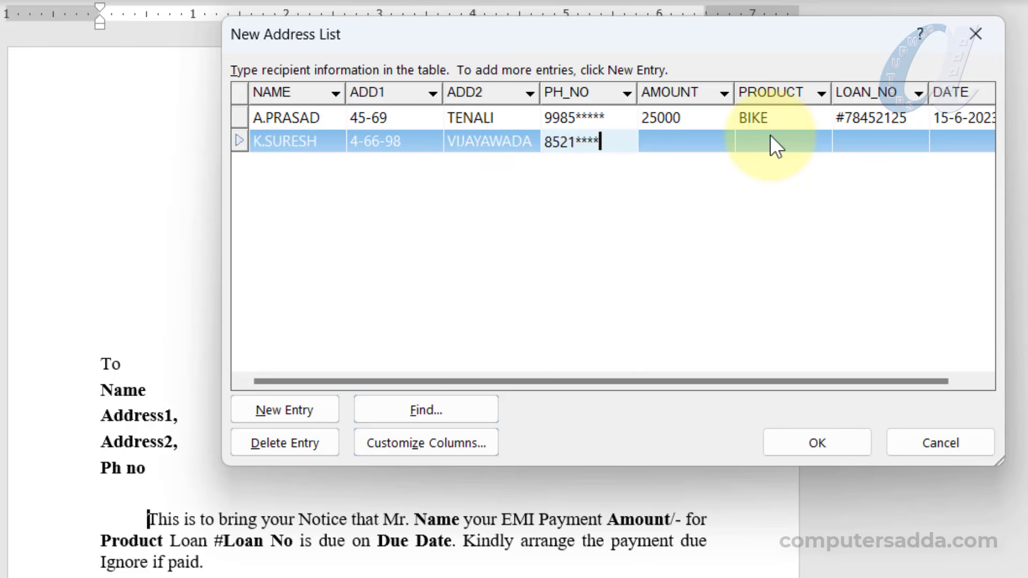
{"action": "key", "text": "Tab"}
{"action": "type", "text": "12500"}
{"action": "key", "text": "Tab"}
{"action": "type", "text": "MOBILE"}
{"action": "key", "text": "Tab"}
{"action": "key", "text": "Tab"}
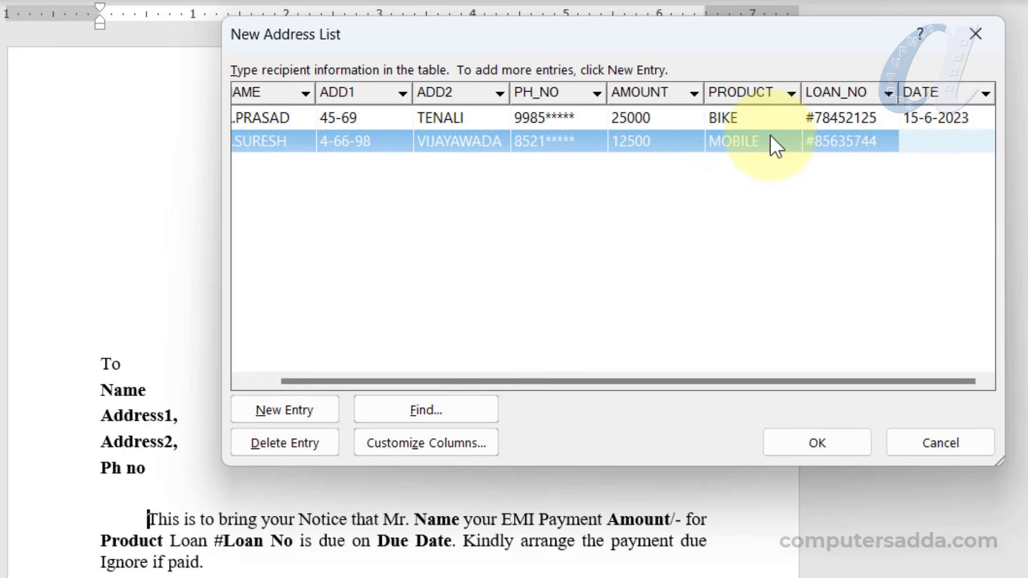
{"action": "type", "text": "21-6-2023"}
{"action": "key", "text": "Tab"}
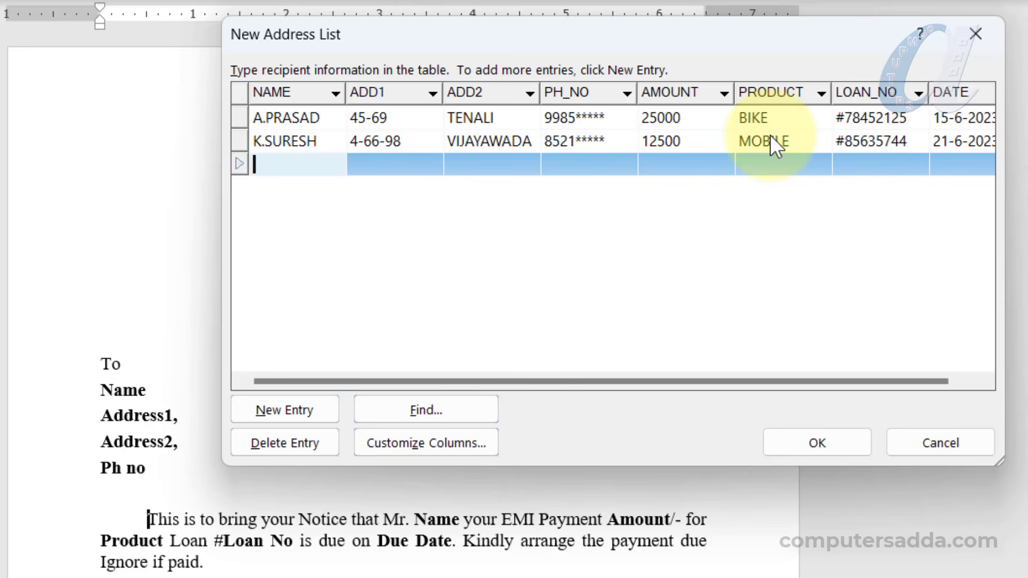
Enter the third customer's details, with amount 9500, product LAPTOP, due 25-6-2023
{"action": "type", "text": "A.KRISHNA"}
{"action": "key", "text": "Tab"}
{"action": "key", "text": "Tab"}
{"action": "type", "text": "GUNTUR"}
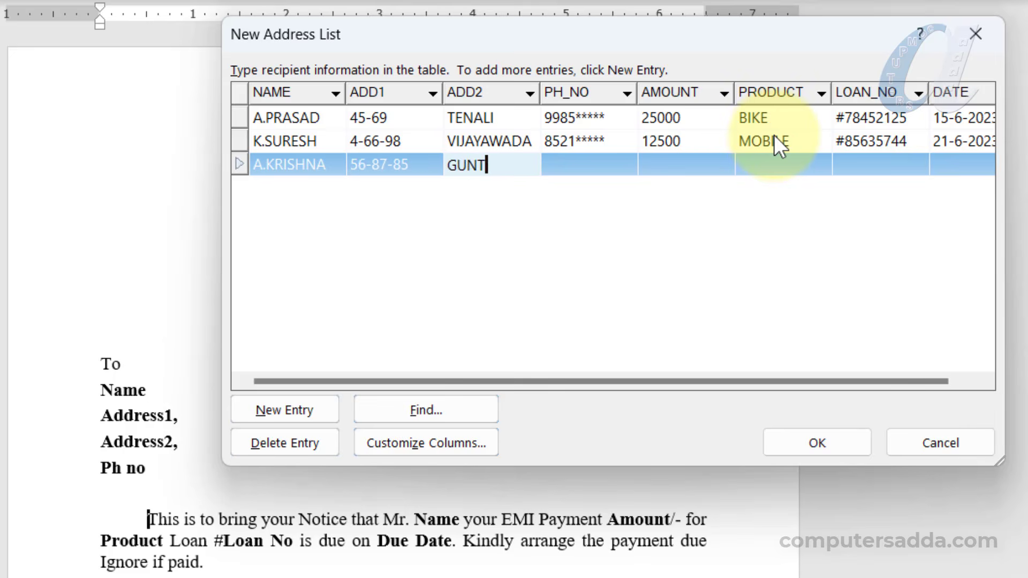
{"action": "key", "text": "Tab"}
{"action": "type", "text": "8877*****"}
{"action": "key", "text": "Tab"}
{"action": "type", "text": "9500"}
{"action": "key", "text": "Tab"}
{"action": "type", "text": "LAPTOP"}
{"action": "key", "text": "Tab"}
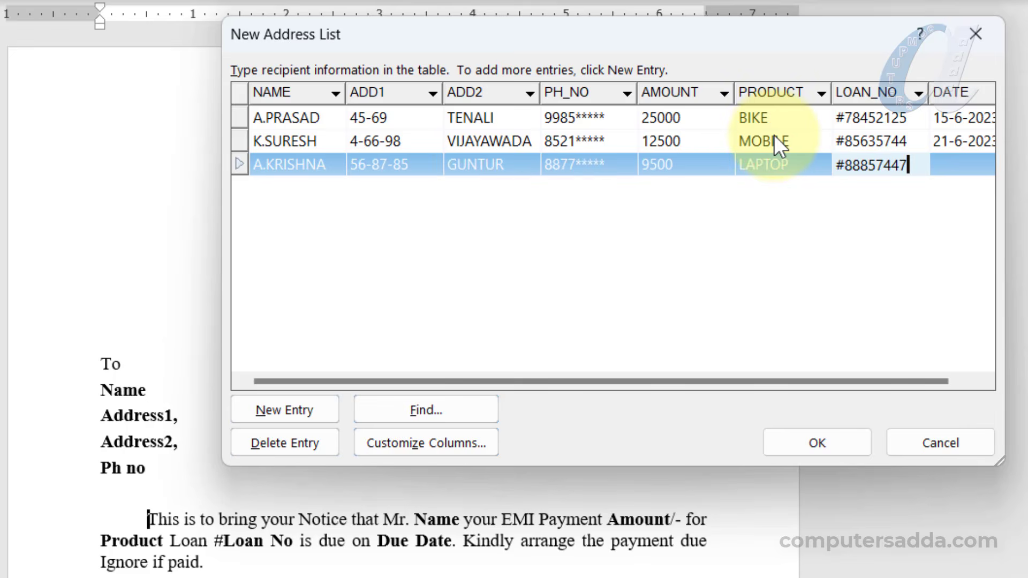
{"action": "key", "text": "Tab"}
{"action": "type", "text": "25-6-2023"}
{"action": "key", "text": "Tab"}
Enter the fourth customer's details, with amount 12500, product LED TV, due 30-6-2023
{"action": "type", "text": "N.NAVEEN"}
{"action": "key", "text": "Tab"}
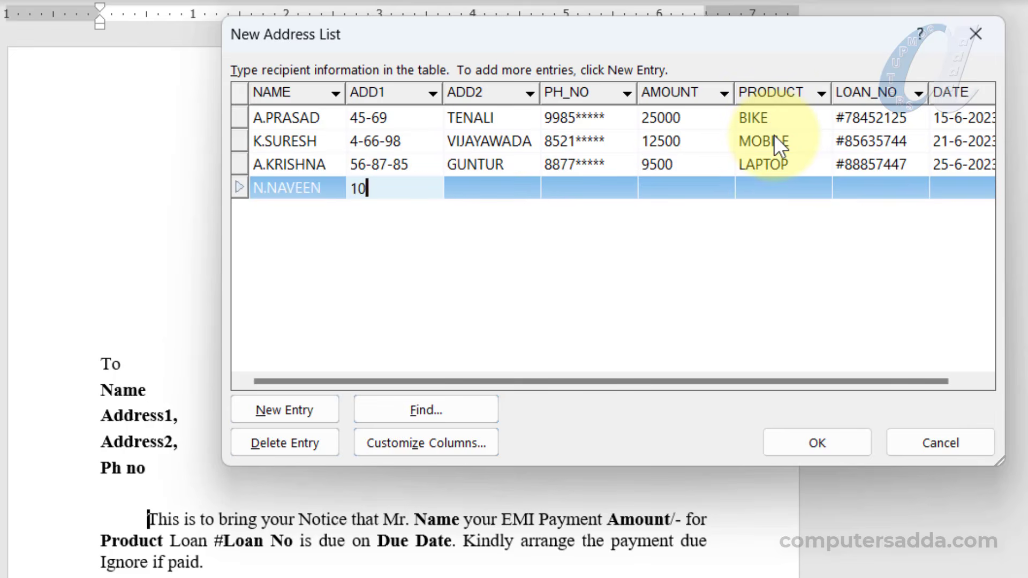
{"action": "key", "text": "Tab"}
{"action": "type", "text": "7485*****"}
{"action": "key", "text": "Tab"}
{"action": "type", "text": "12500"}
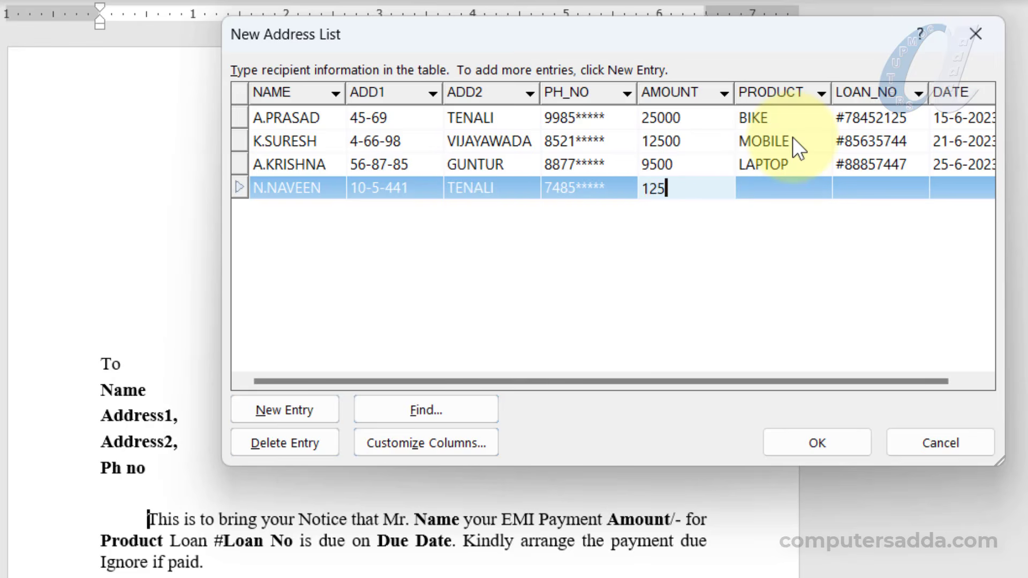
{"action": "key", "text": "Tab"}
{"action": "type", "text": "LED TV"}
{"action": "key", "text": "Tab"}
{"action": "key", "text": "Tab"}
{"action": "type", "text": "30-6-2023"}
{"action": "key", "text": "Tab"}
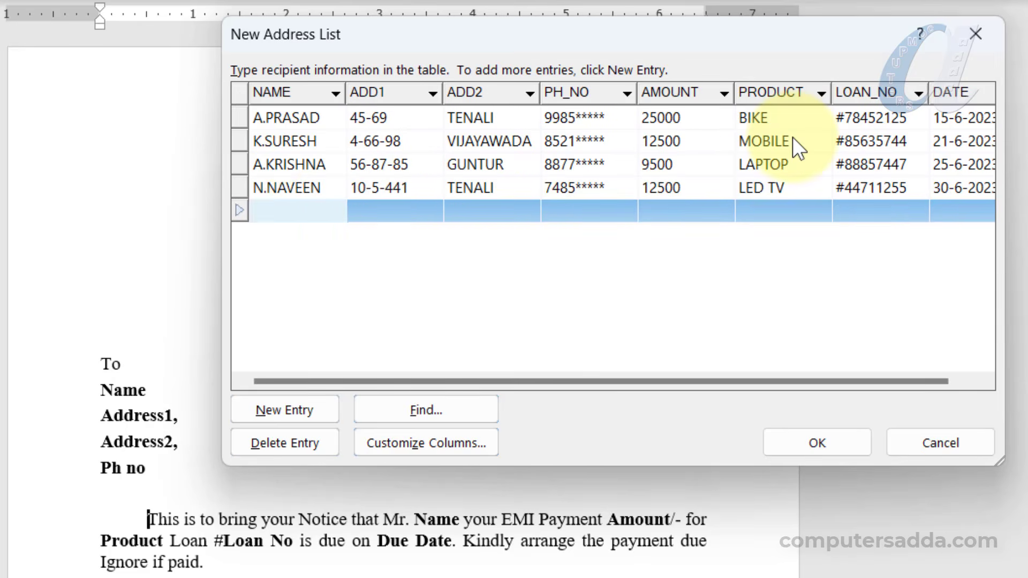
{"action": "key", "text": "Tab"}
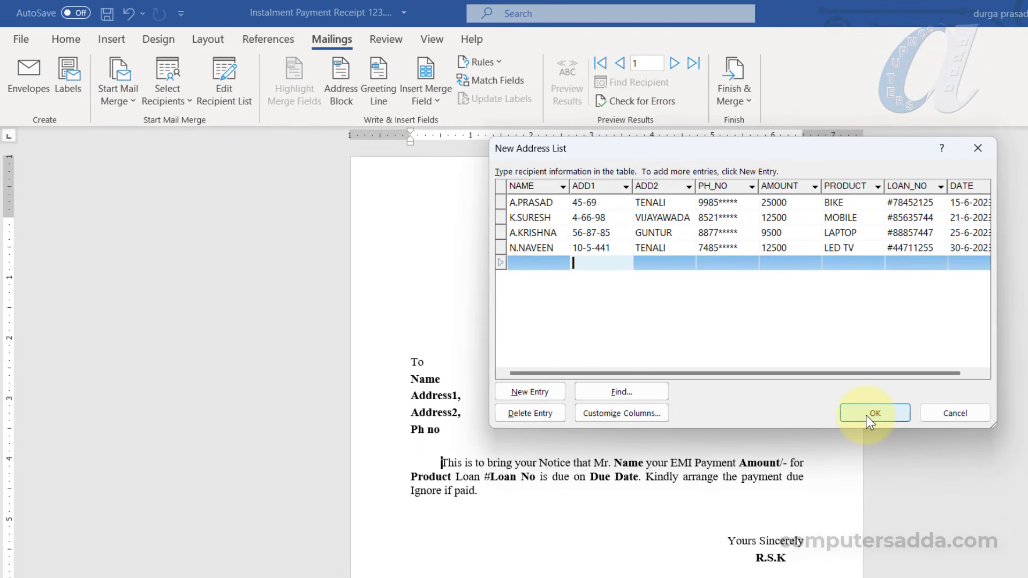
Keep the four entries and save the address list as EMI DATA 2
{"action": "left_click", "coordinate": [819, 442]}
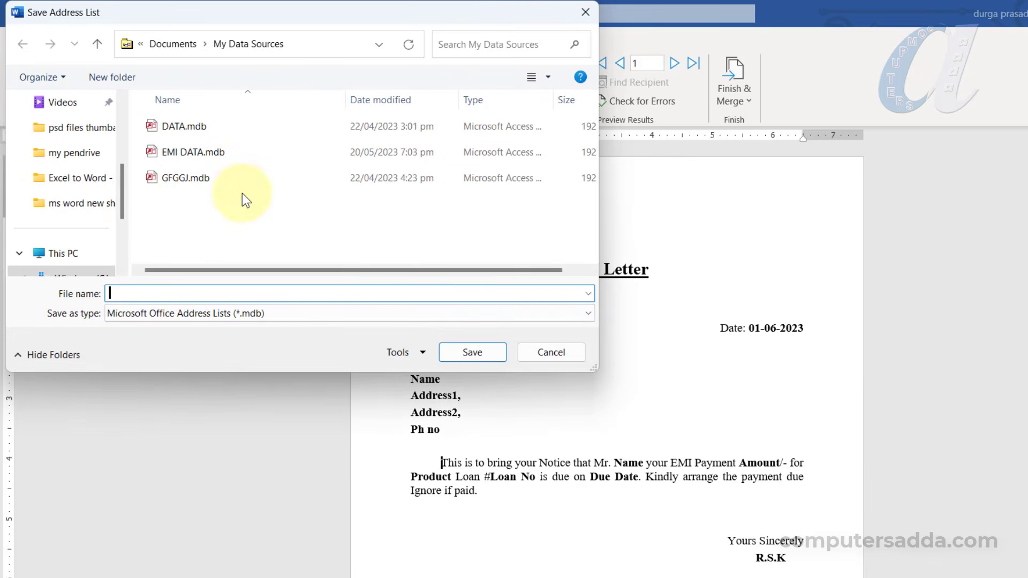
{"action": "type", "text": "EMI DATA 2"}
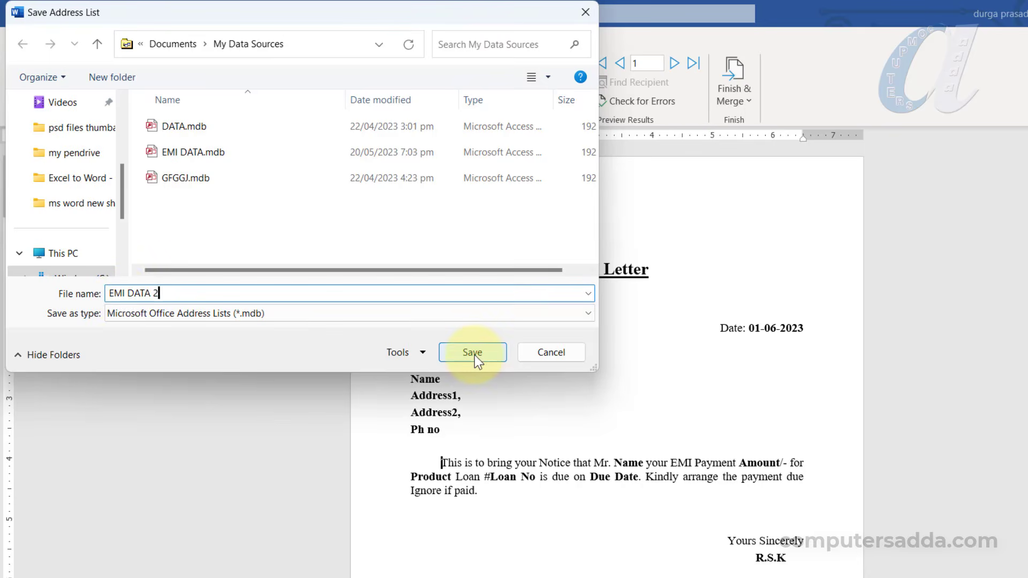
{"action": "left_click", "coordinate": [472, 352]}
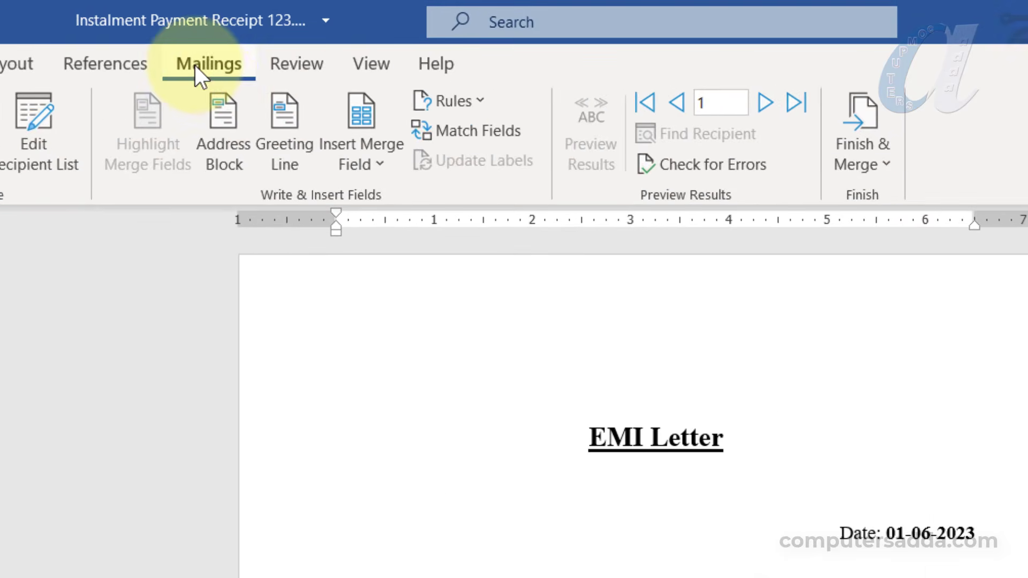
Replace the Name and Address1 placeholders with the NAME and ADD1 merge fields
{"action": "left_click", "coordinate": [380, 164]}
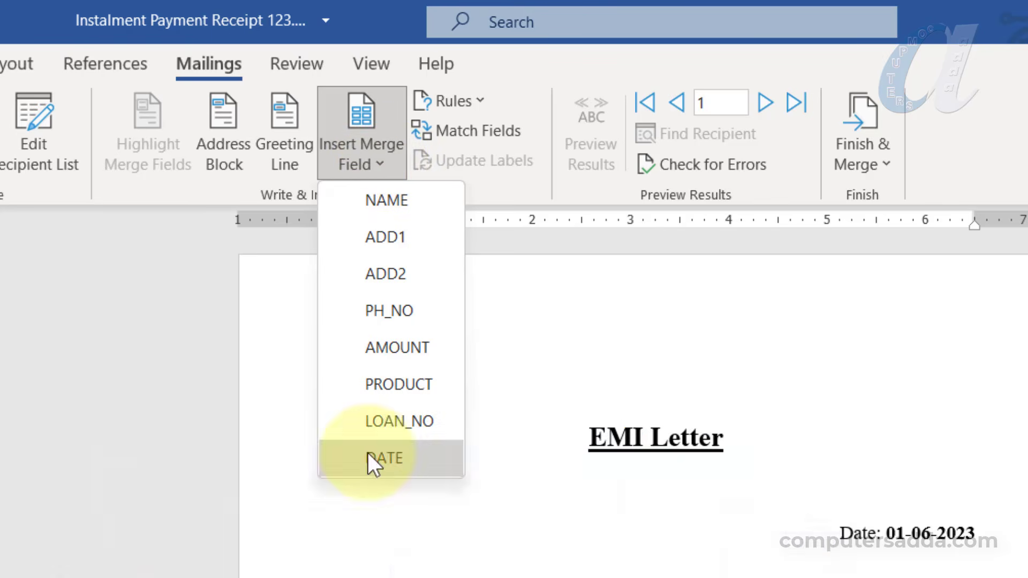
{"action": "left_click", "coordinate": [573, 530]}
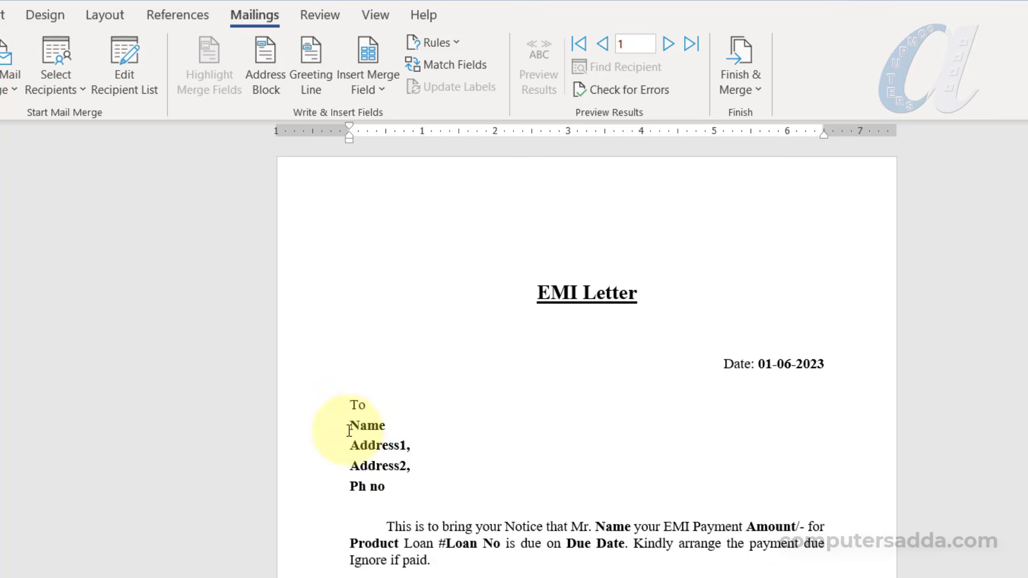
{"action": "left_click_drag", "start_coordinate": [351, 426], "coordinate": [392, 423]}
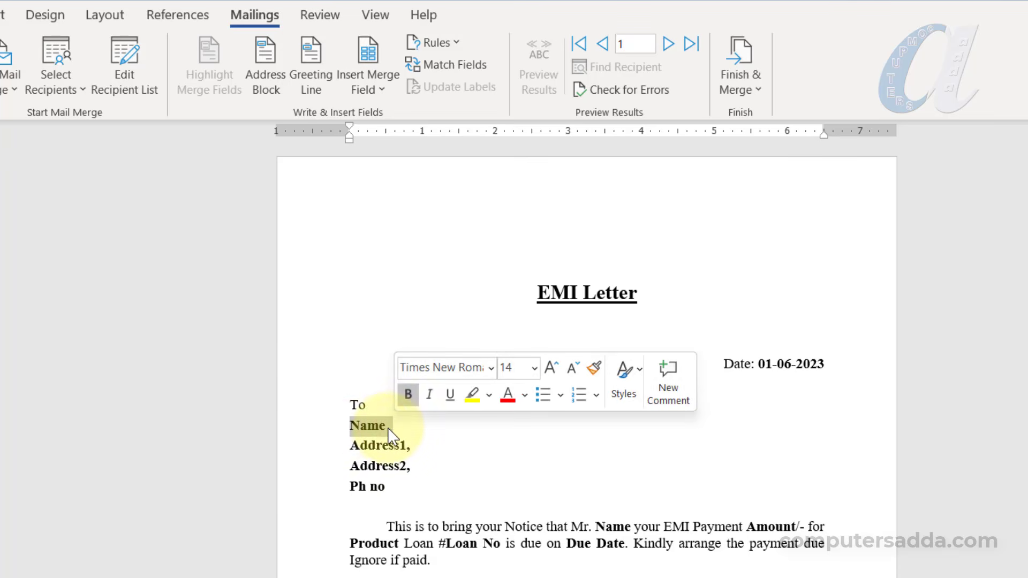
{"action": "left_click", "coordinate": [371, 89]}
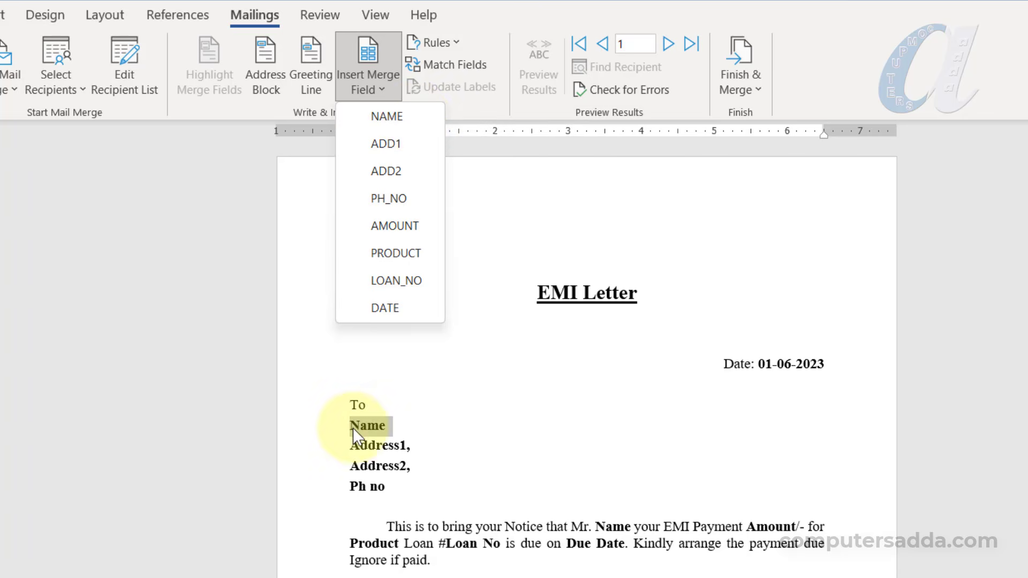
{"action": "left_click", "coordinate": [378, 116]}
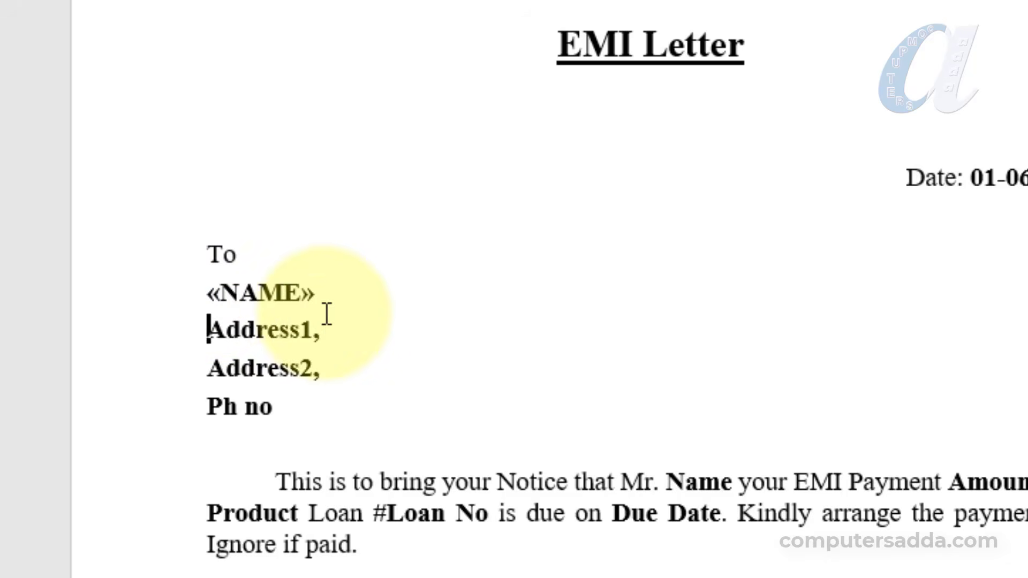
{"action": "left_click", "coordinate": [309, 342]}
{"action": "left_click_drag", "start_coordinate": [309, 342], "coordinate": [210, 336]}
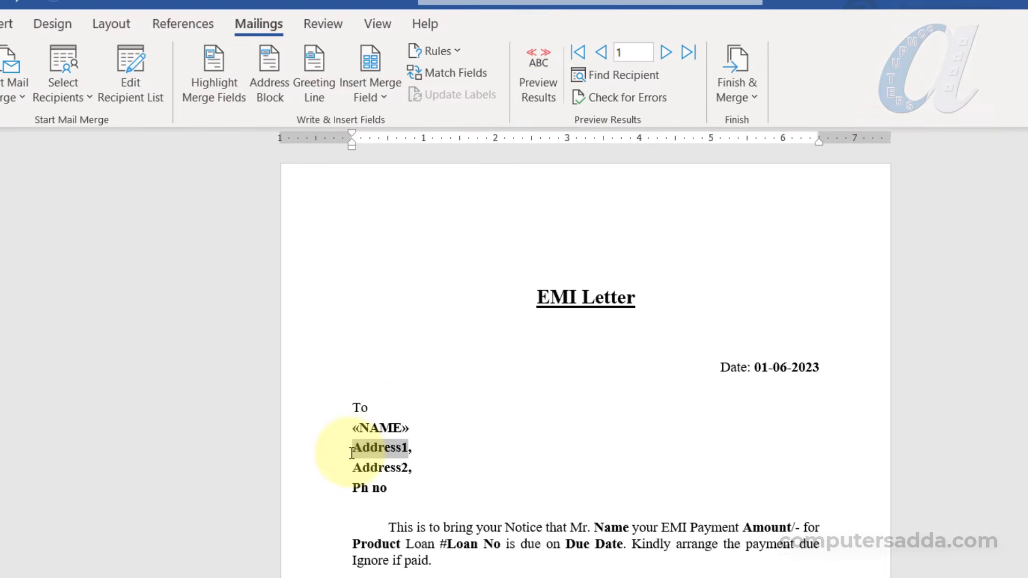
{"action": "left_click", "coordinate": [368, 91]}
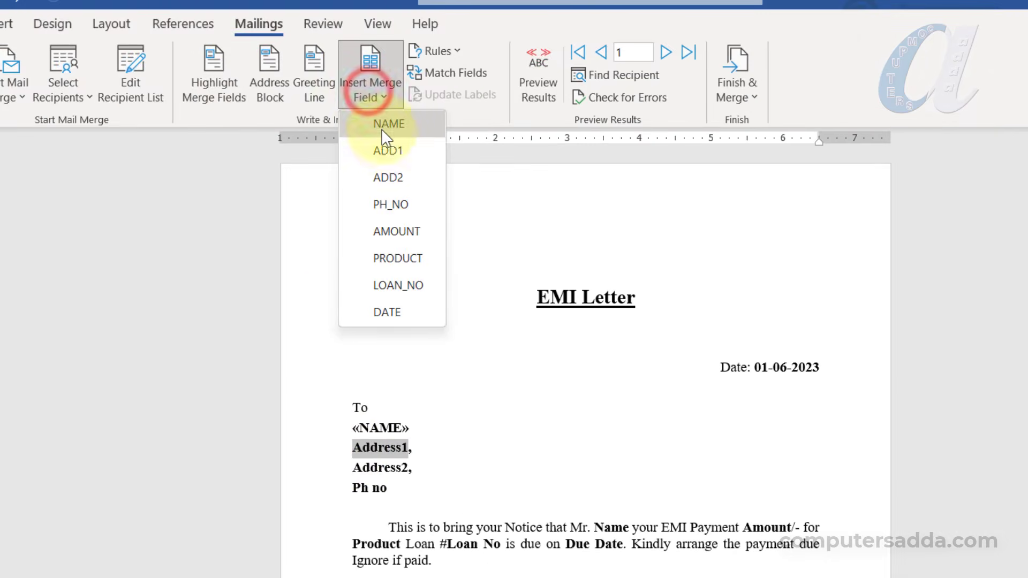
{"action": "left_click", "coordinate": [385, 147]}
Replace Address2 and Ph no with the ADD2 and PH_NO merge fields, then the due date with DATE
{"action": "left_click_drag", "start_coordinate": [352, 467], "coordinate": [411, 468]}
{"action": "left_click", "coordinate": [374, 98]}
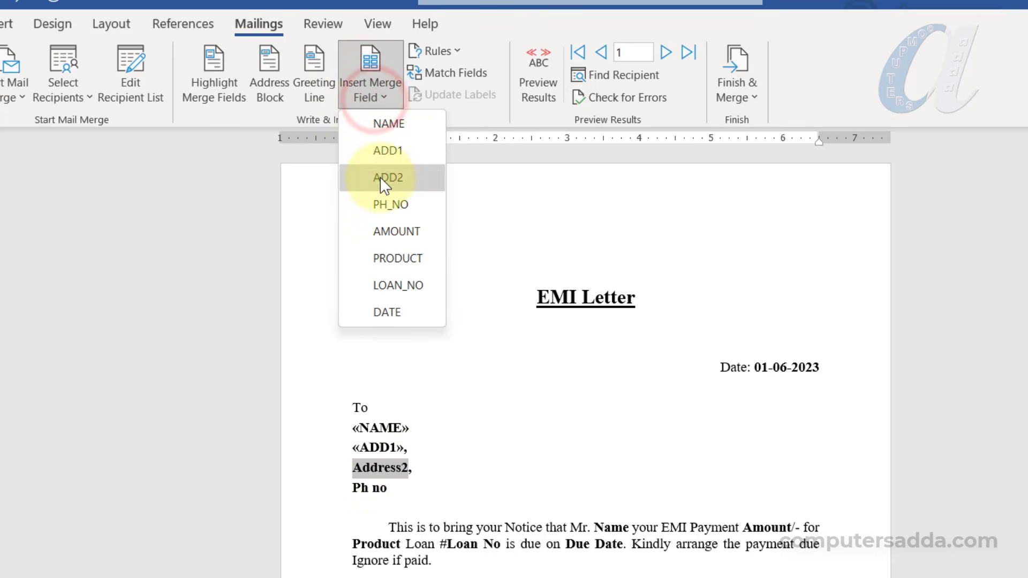
{"action": "left_click", "coordinate": [380, 175]}
{"action": "left_click_drag", "start_coordinate": [353, 488], "coordinate": [383, 491]}
{"action": "left_click", "coordinate": [369, 95]}
{"action": "left_click", "coordinate": [381, 205]}
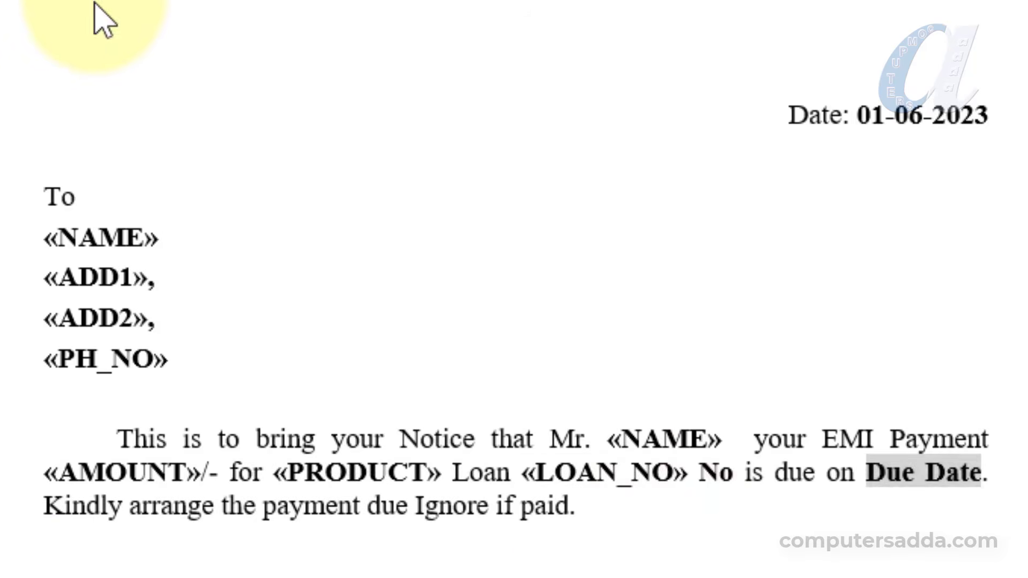
{"action": "left_click", "coordinate": [94, 13]}
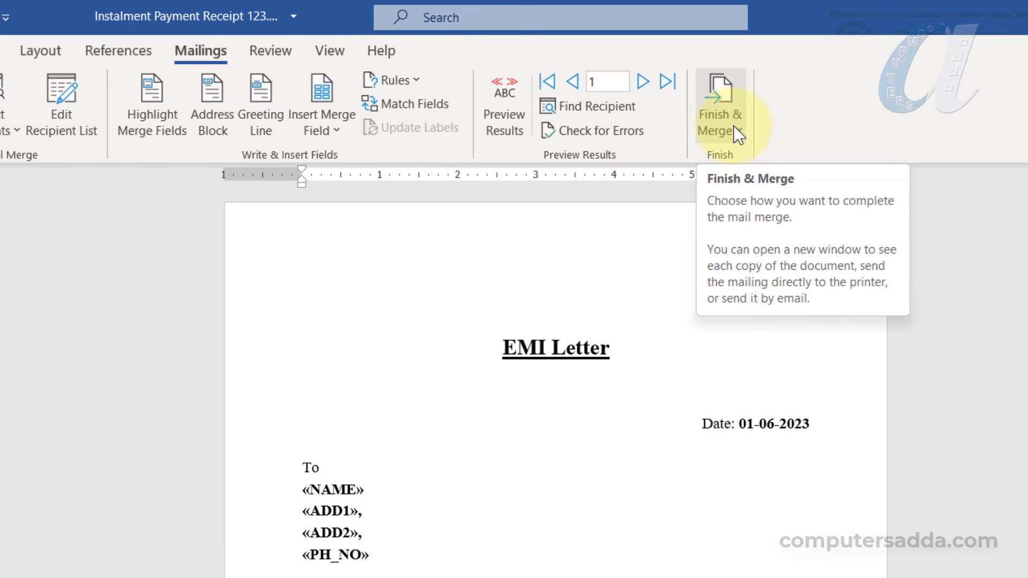
Merge all four recipients into a new Letters1 document using Edit Individual Documents
{"action": "left_click", "coordinate": [733, 127]}
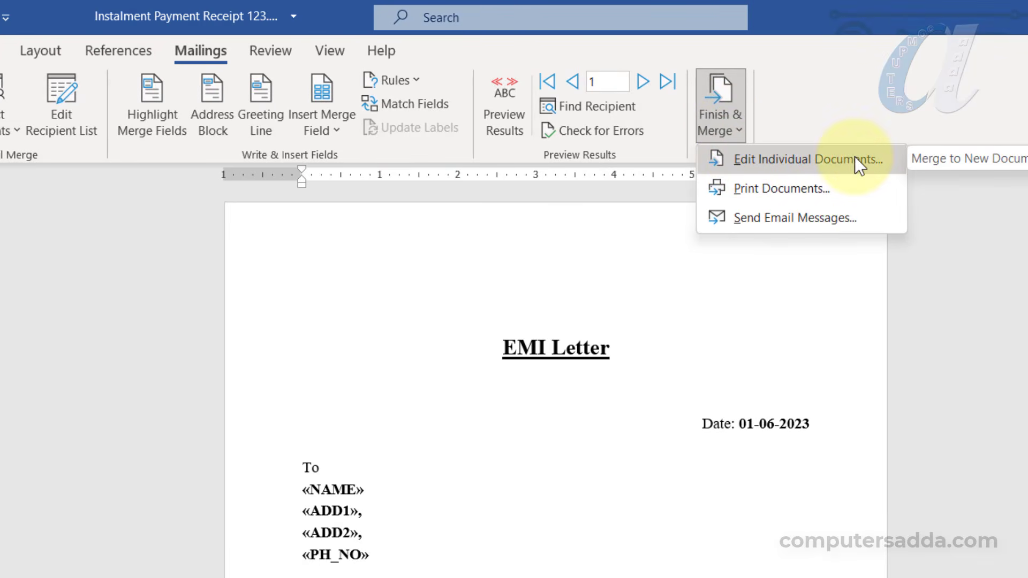
{"action": "left_click", "coordinate": [827, 165]}
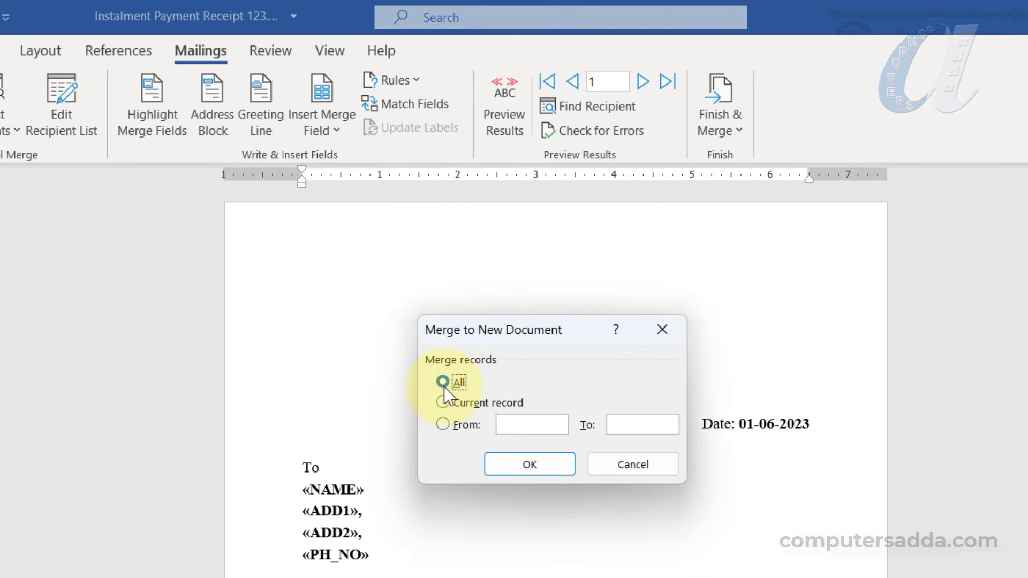
{"action": "left_click", "coordinate": [522, 462]}
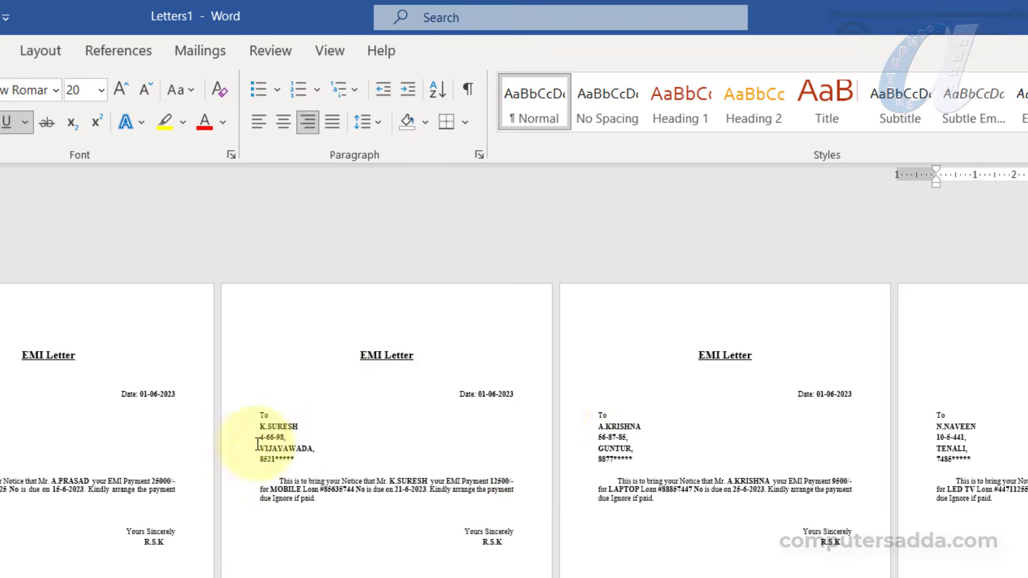
Scroll through the merged Letters1 document to review the filled letters
{"action": "scroll", "coordinate": [941, 512], "scroll_direction": "up", "scroll_amount": 5}
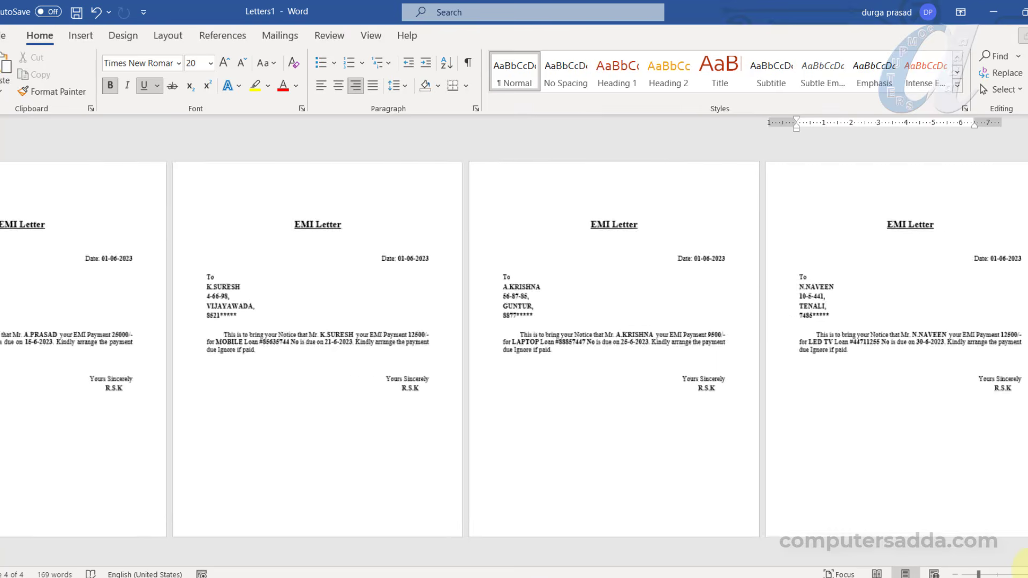
{"action": "scroll", "coordinate": [202, 294], "scroll_direction": "up", "scroll_amount": 5}
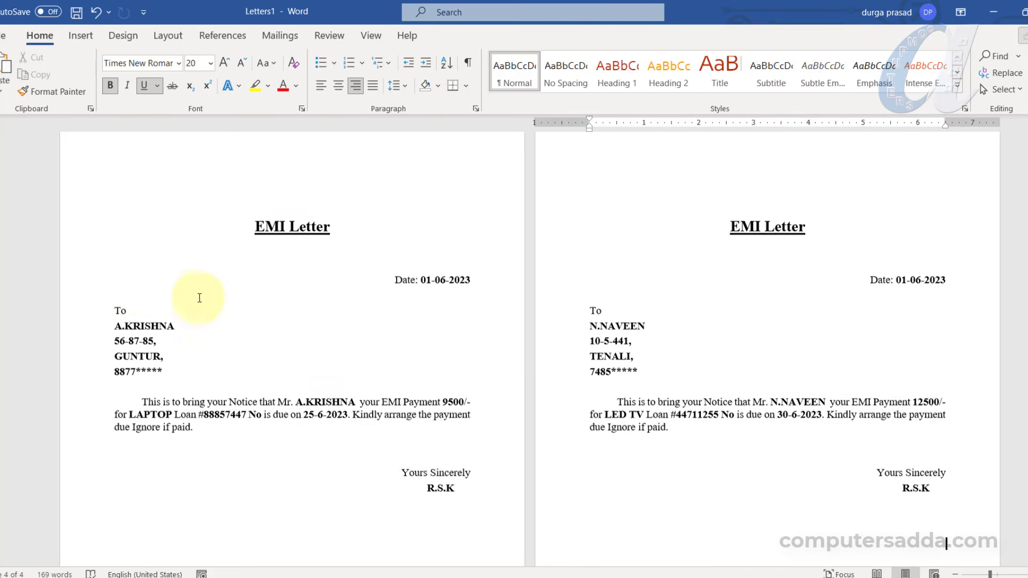
{"action": "scroll", "coordinate": [199, 287], "scroll_direction": "up", "scroll_amount": 10}
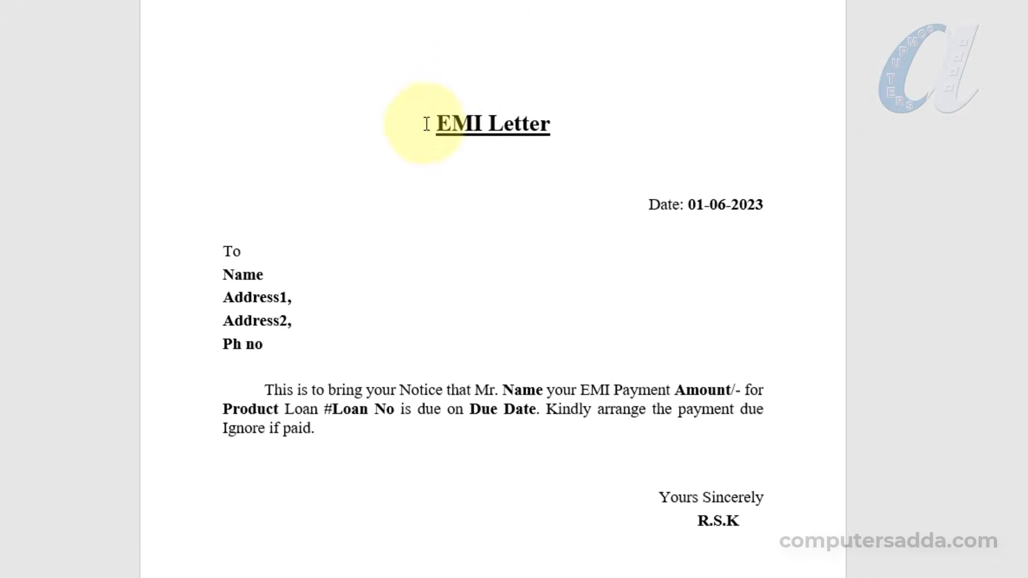
Back in the EMI letter template, select its text and then the four address placeholder lines
{"action": "left_click_drag", "start_coordinate": [425, 101], "coordinate": [482, 530]}
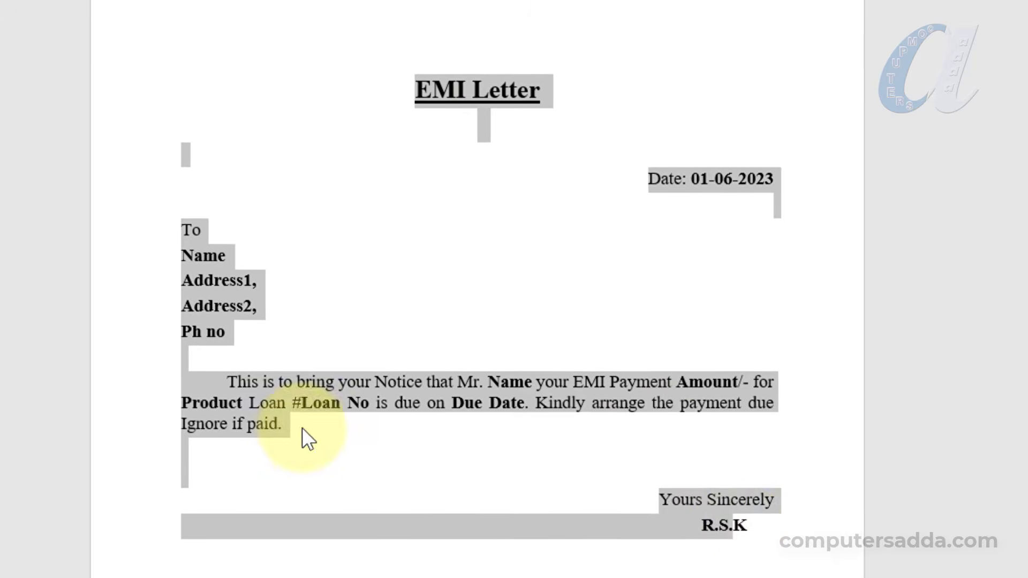
{"action": "left_click", "coordinate": [295, 450]}
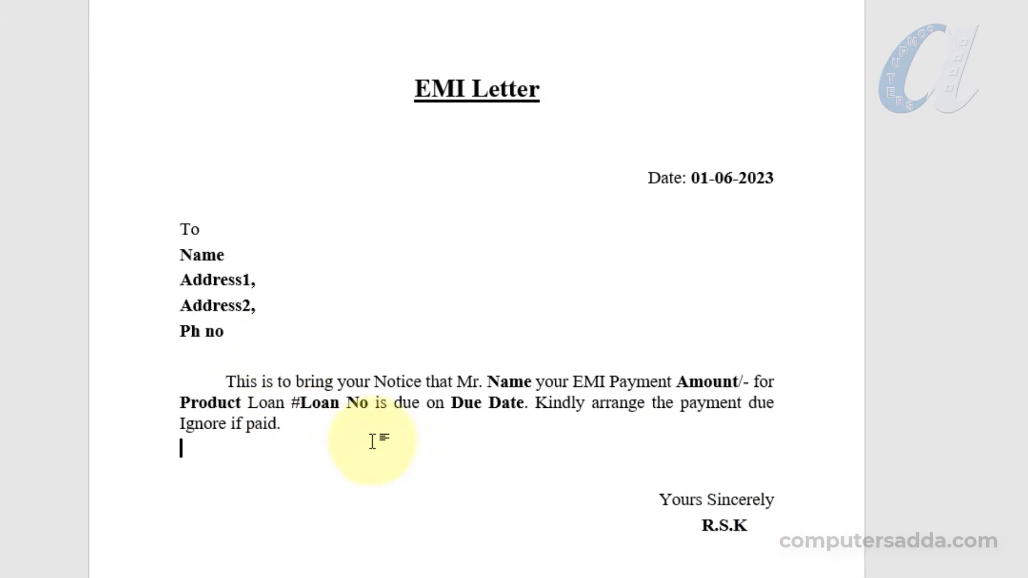
{"action": "left_click_drag", "start_coordinate": [172, 255], "coordinate": [280, 339]}
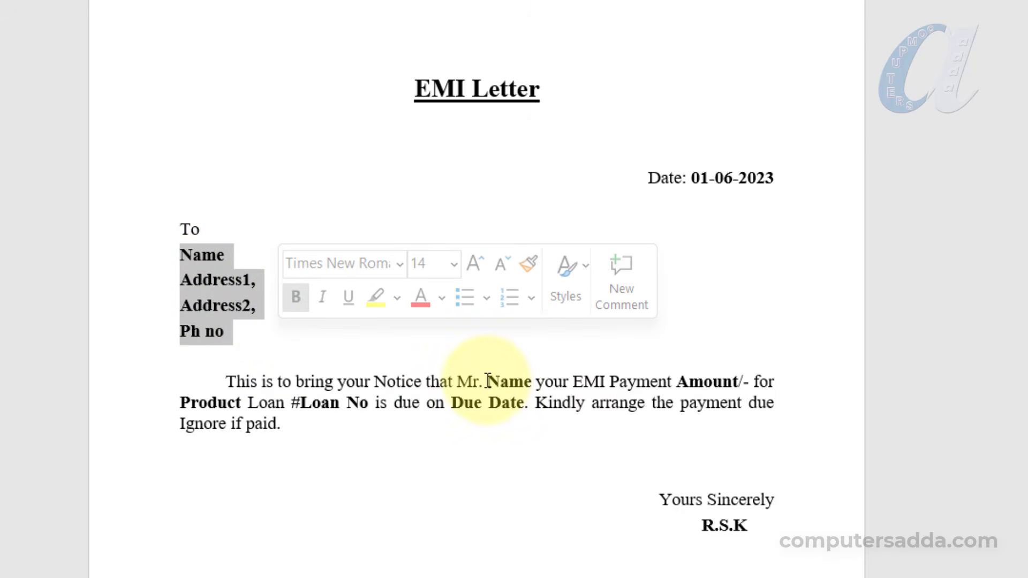
{"action": "left_click", "coordinate": [746, 550]}
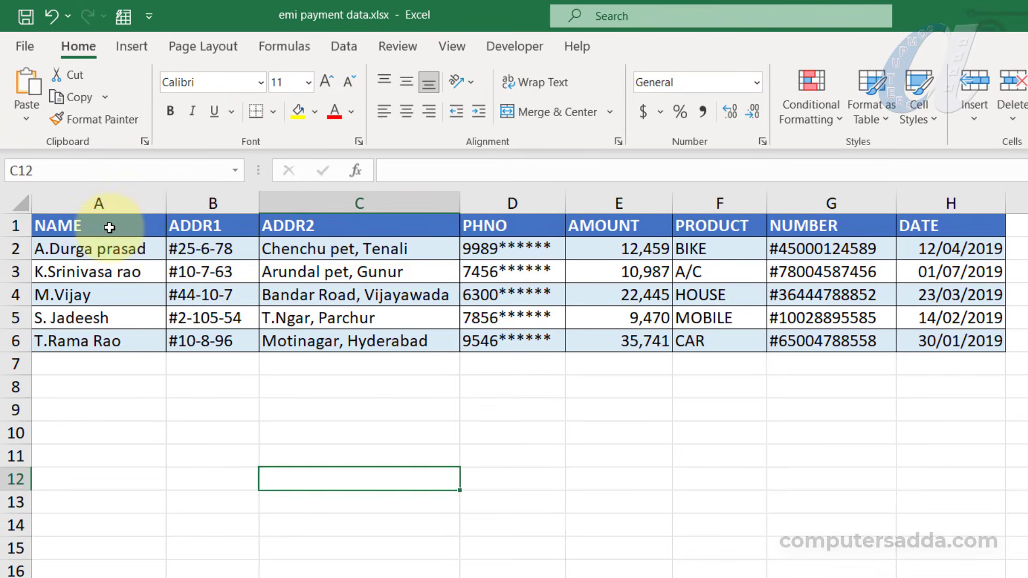
Format the Excel data A1:H6 as a table with headers using Ctrl+T, then switch back to Word
{"action": "left_click_drag", "start_coordinate": [73, 225], "coordinate": [961, 332]}
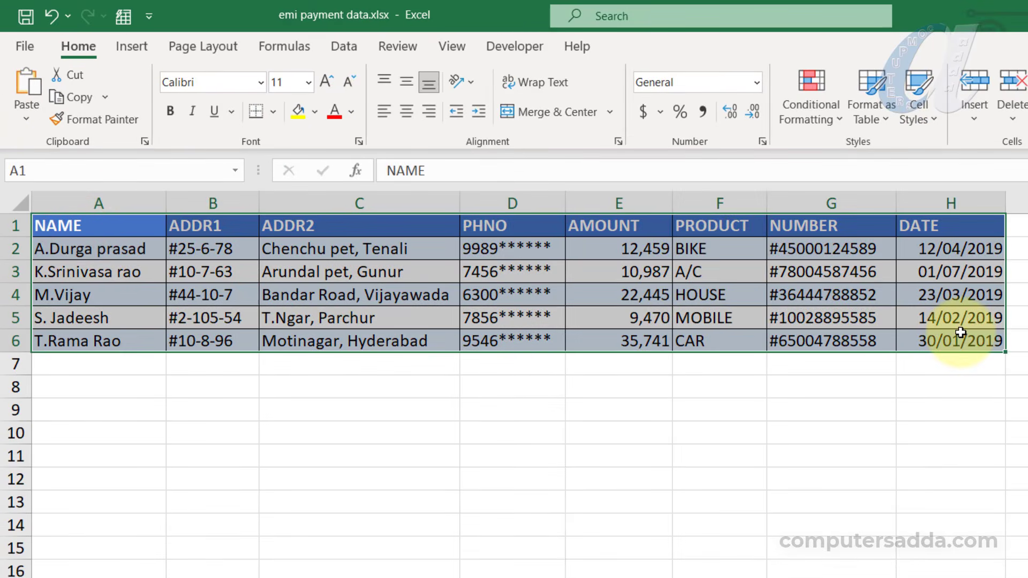
{"action": "left_click_drag", "start_coordinate": [114, 231], "coordinate": [959, 344]}
{"action": "left_click_drag", "start_coordinate": [89, 225], "coordinate": [926, 228]}
{"action": "left_click", "coordinate": [519, 296]}
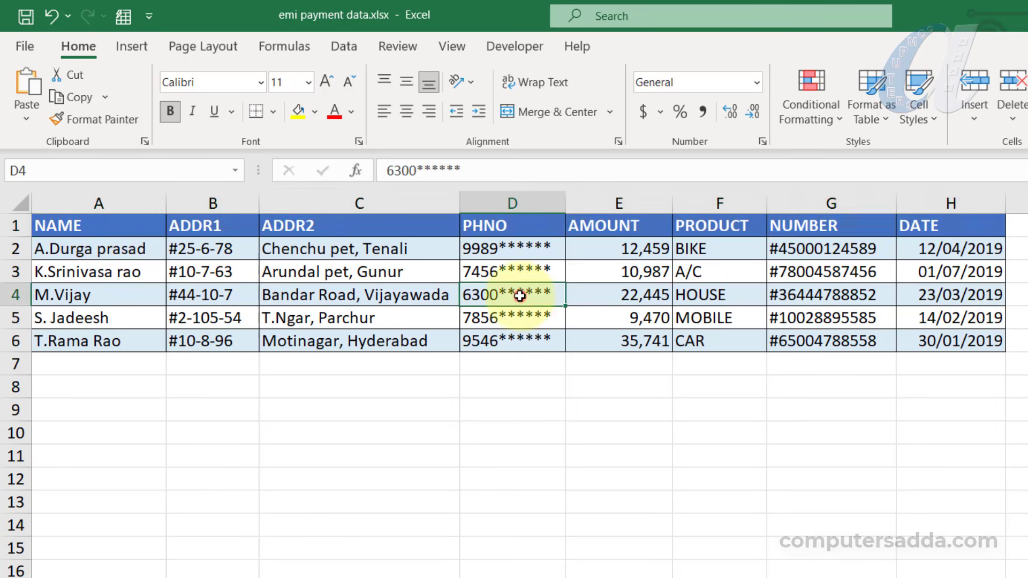
{"action": "left_click_drag", "start_coordinate": [107, 228], "coordinate": [970, 337]}
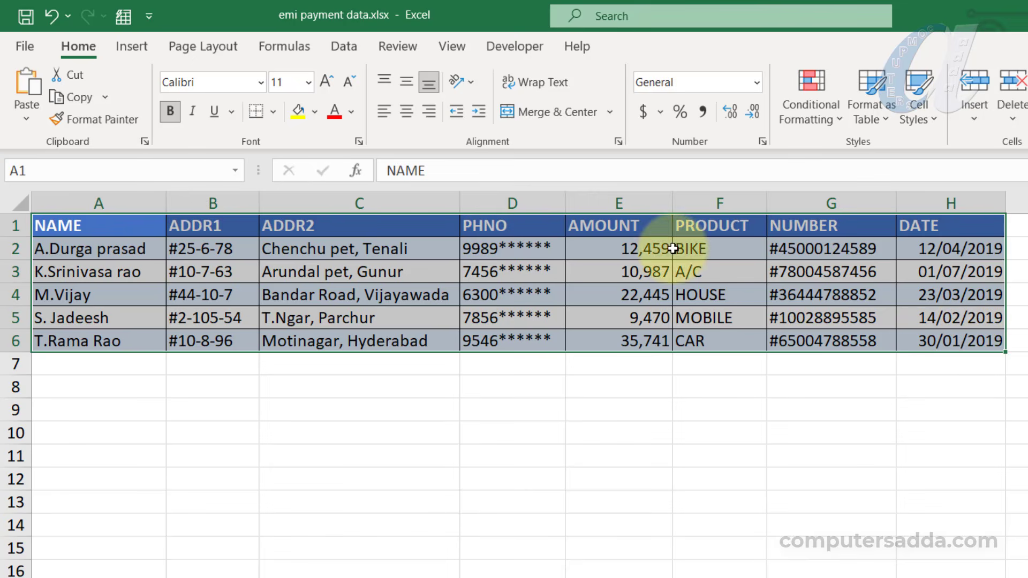
{"action": "left_click_drag", "start_coordinate": [87, 224], "coordinate": [932, 225]}
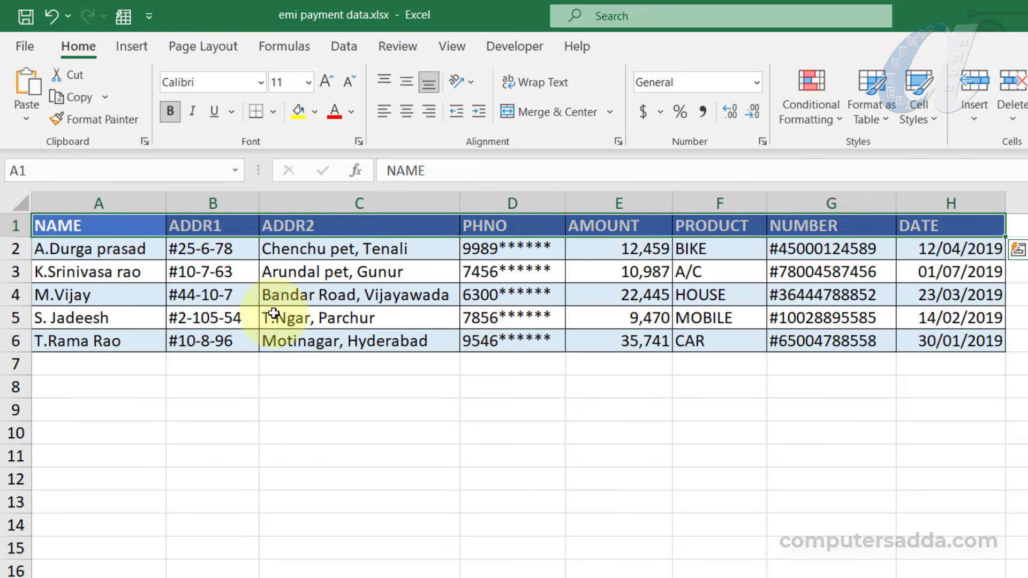
{"action": "left_click_drag", "start_coordinate": [119, 217], "coordinate": [945, 340]}
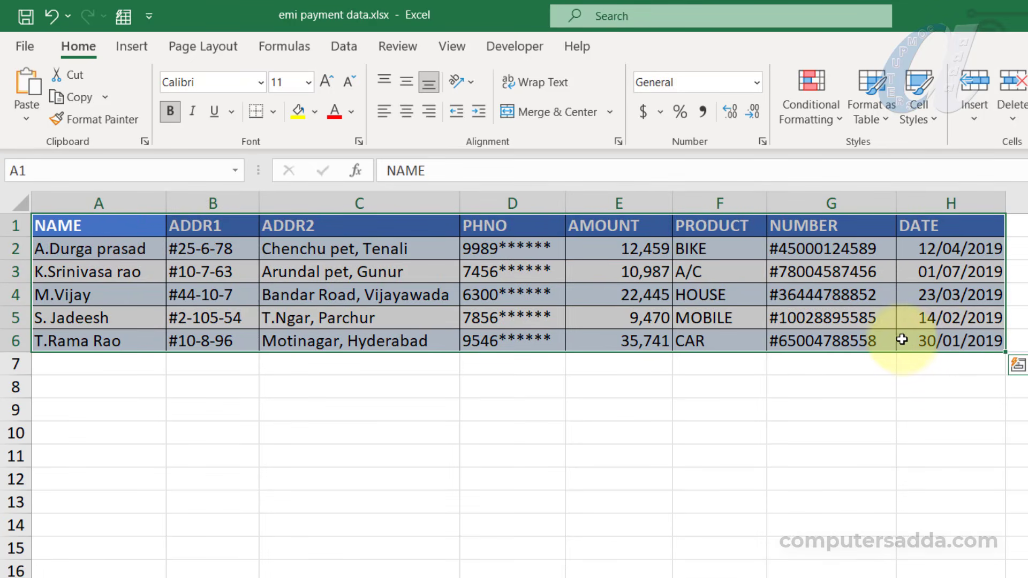
{"action": "key", "text": "ctrl+t"}
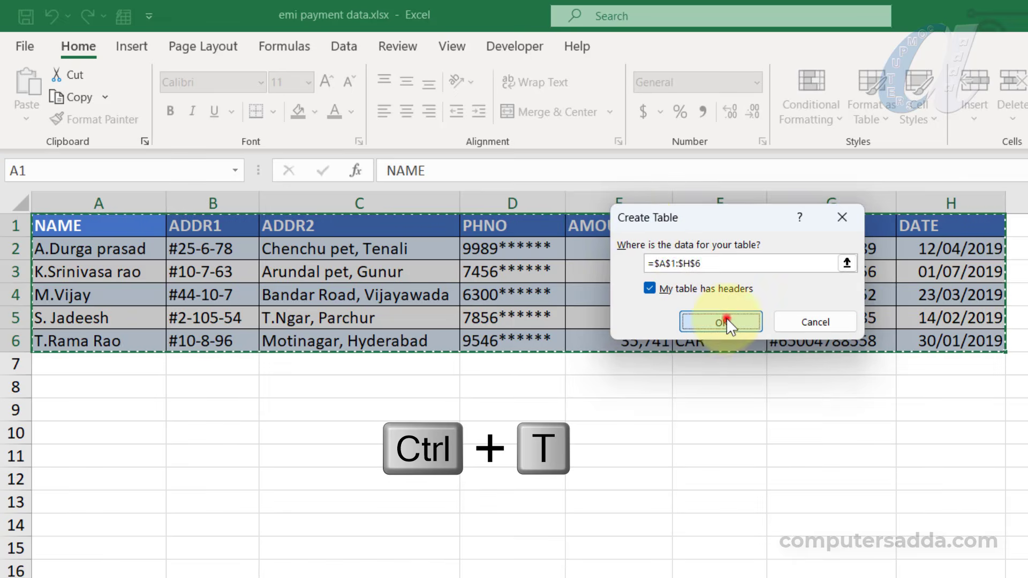
{"action": "left_click", "coordinate": [726, 317]}
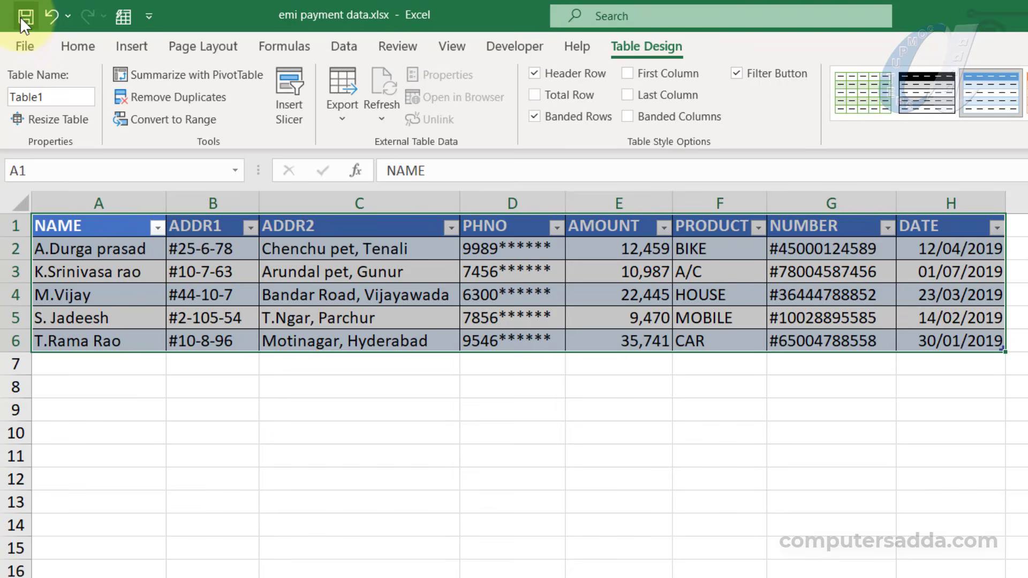
{"action": "key", "text": "alt+Tab"}
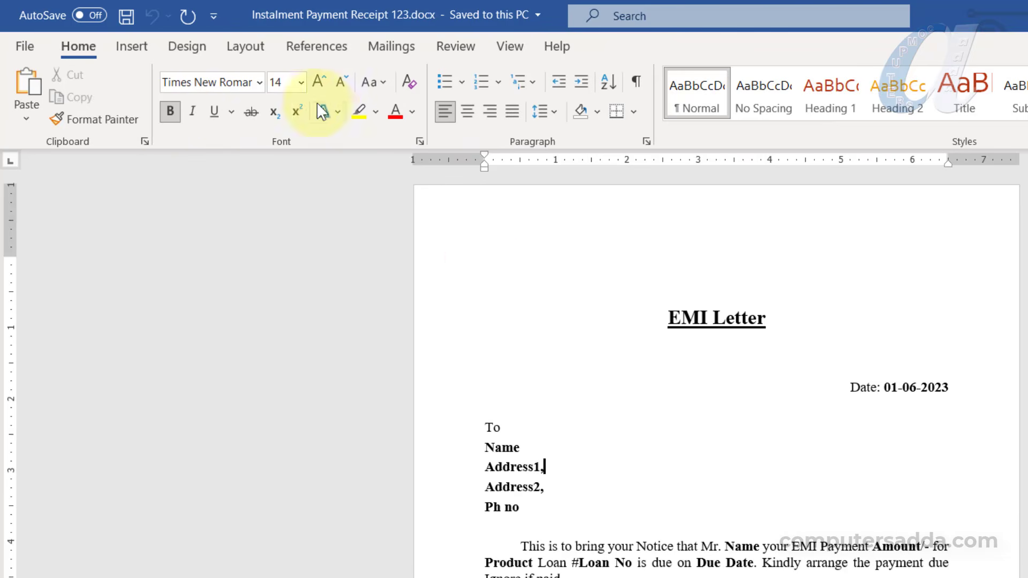
Use an existing list as recipients, opening emi payment data.xlsx from the Desktop
{"action": "left_click", "coordinate": [390, 47]}
{"action": "left_click", "coordinate": [194, 118]}
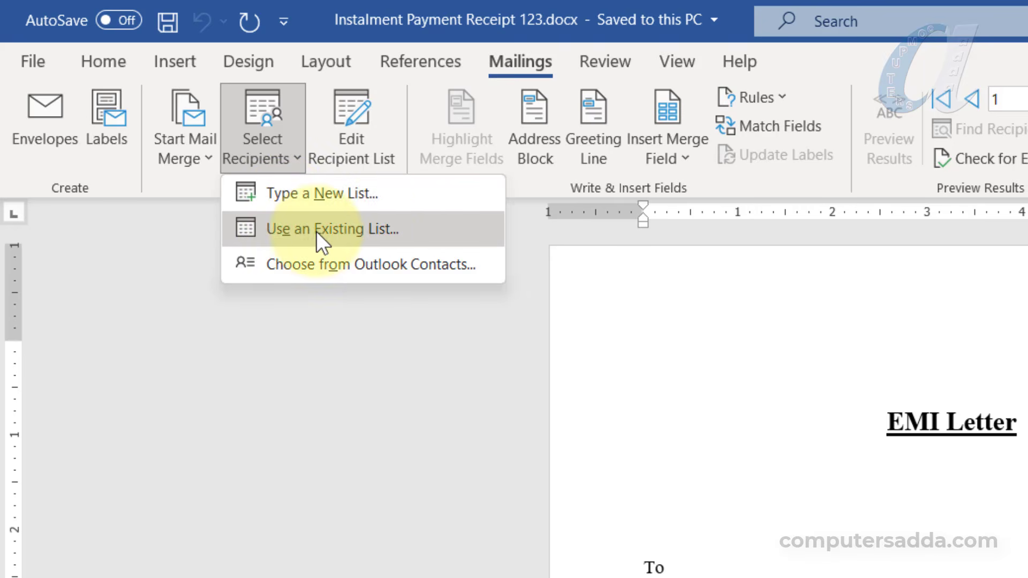
{"action": "left_click", "coordinate": [383, 231]}
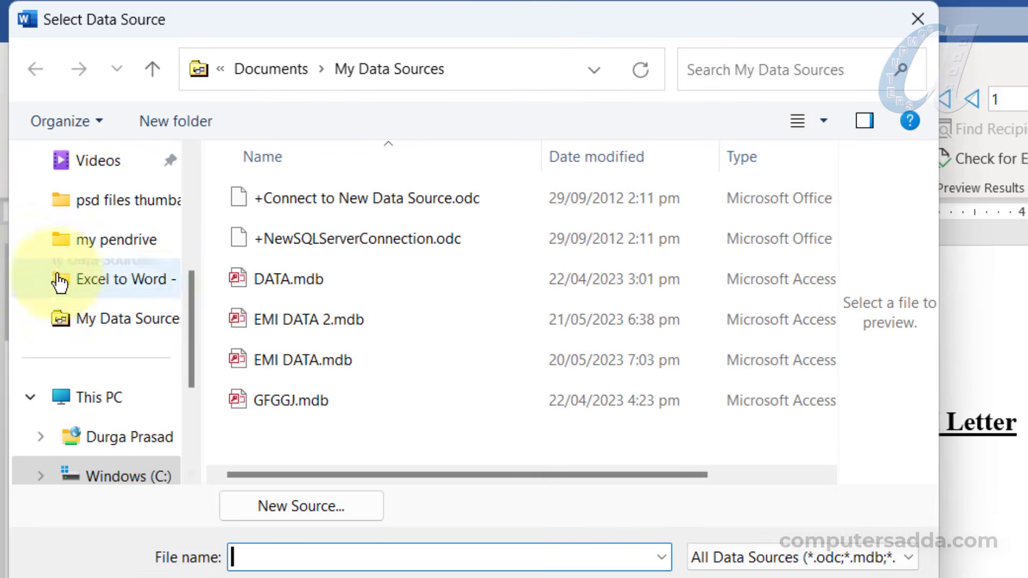
{"action": "scroll", "coordinate": [61, 257], "scroll_direction": "up", "scroll_amount": 5}
{"action": "left_click", "coordinate": [110, 281]}
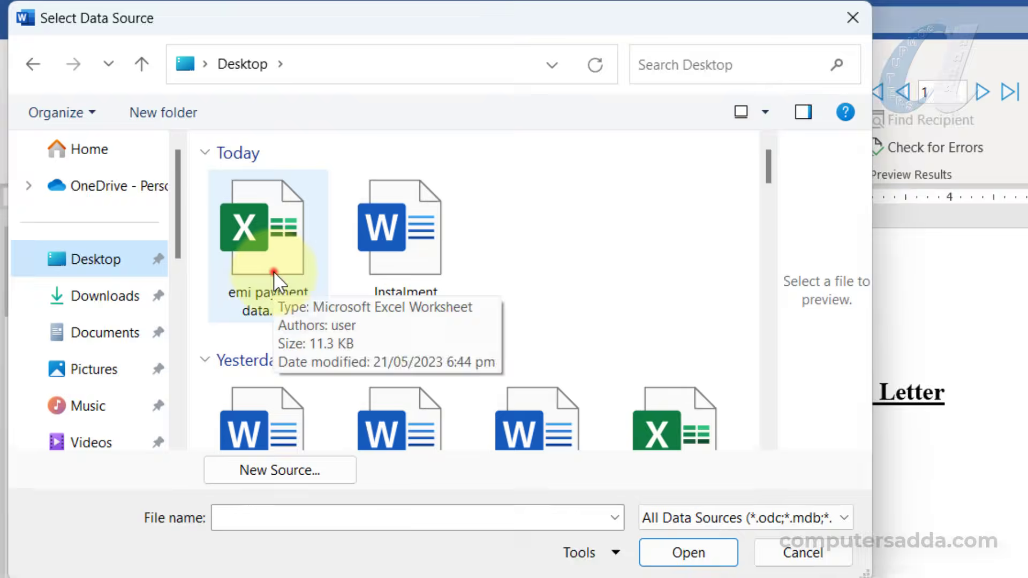
{"action": "left_click", "coordinate": [296, 300]}
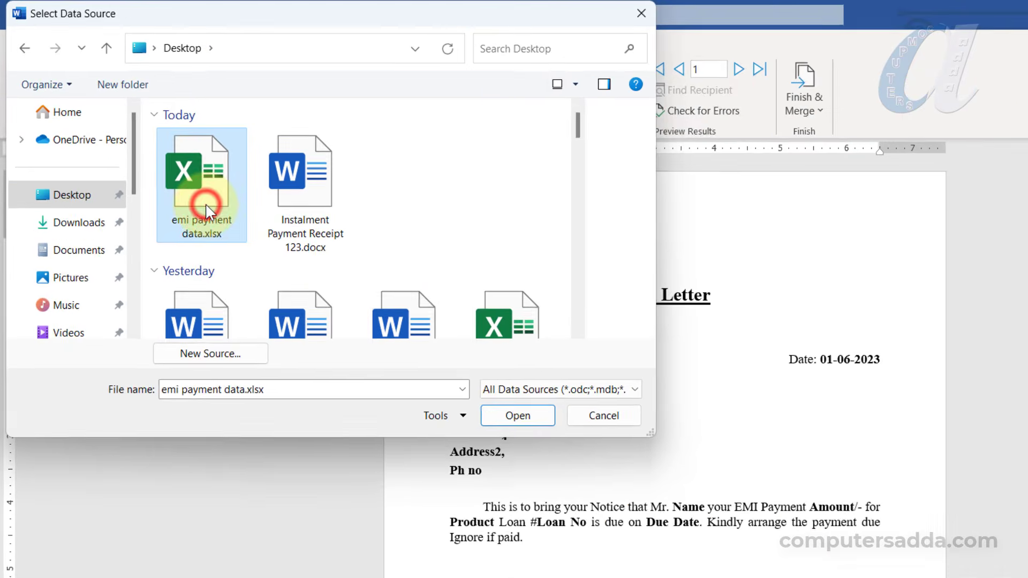
{"action": "left_click", "coordinate": [503, 405]}
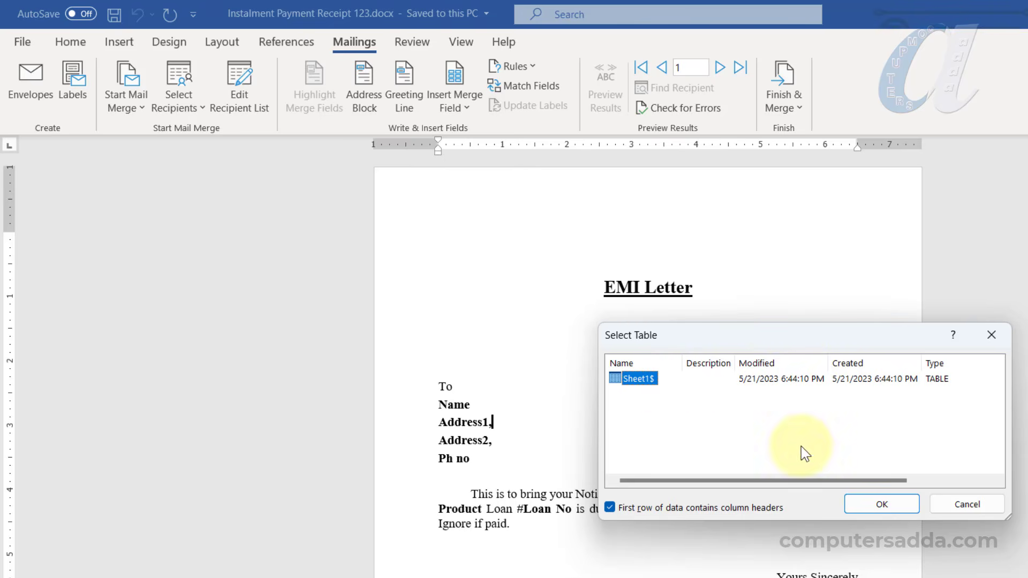
Confirm the Sheet1$ data table and look over the available merge fields
{"action": "left_click", "coordinate": [859, 506]}
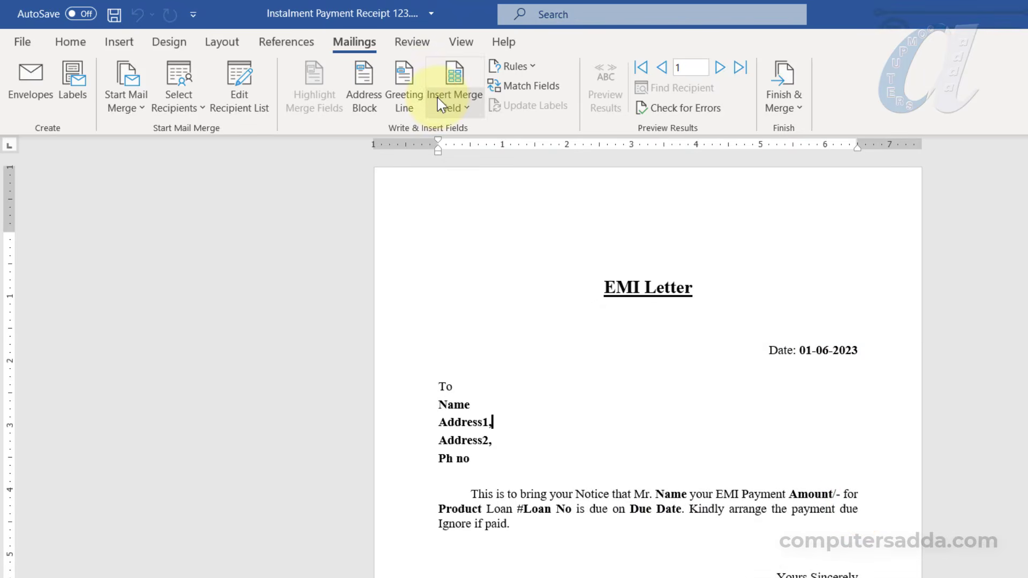
{"action": "left_click", "coordinate": [468, 107]}
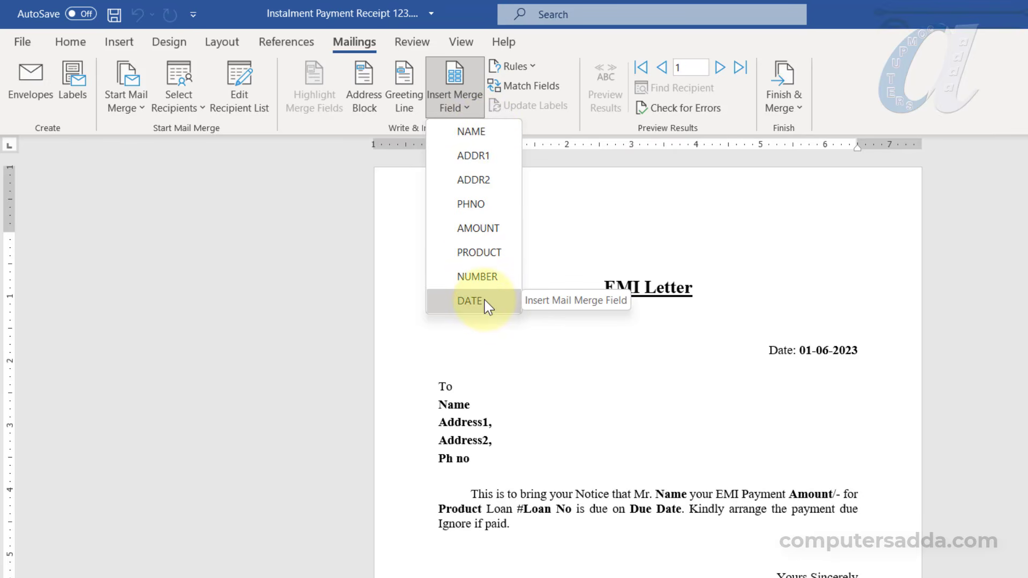
{"action": "left_click", "coordinate": [452, 394]}
Replace the Name, Address1, Address2 and Ph no placeholders with NAME, ADDR1, ADDR2 and PHNO fields
{"action": "left_click", "coordinate": [437, 404]}
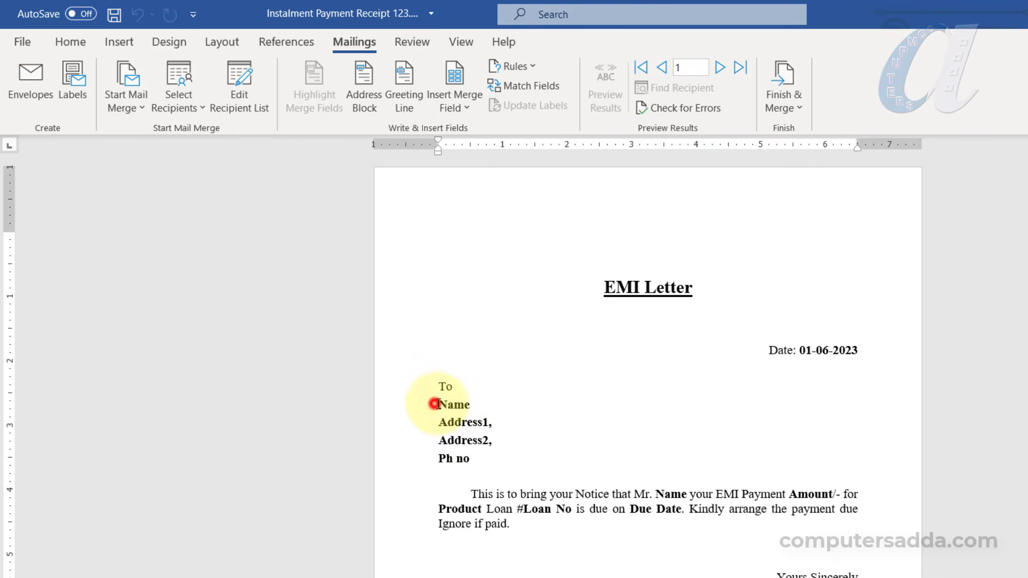
{"action": "left_click_drag", "start_coordinate": [437, 404], "coordinate": [469, 407]}
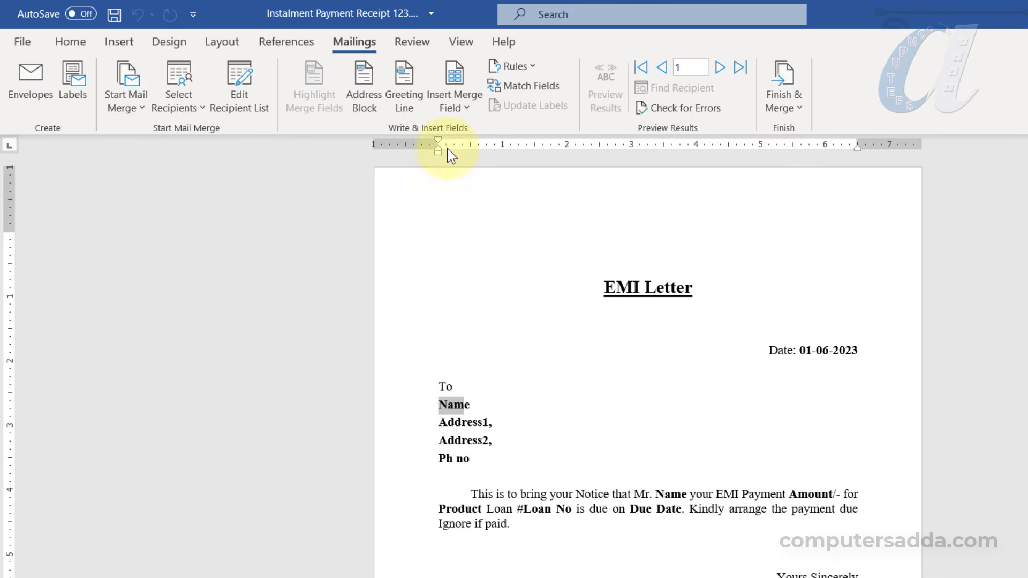
{"action": "left_click", "coordinate": [458, 96]}
{"action": "left_click", "coordinate": [464, 134]}
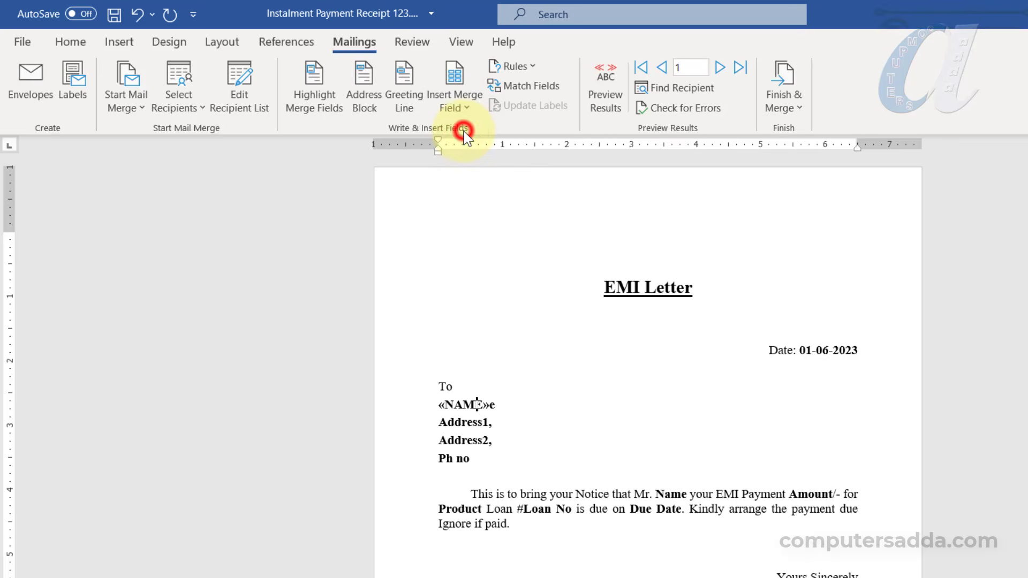
{"action": "left_click_drag", "start_coordinate": [438, 422], "coordinate": [490, 424]}
{"action": "left_click", "coordinate": [459, 107]}
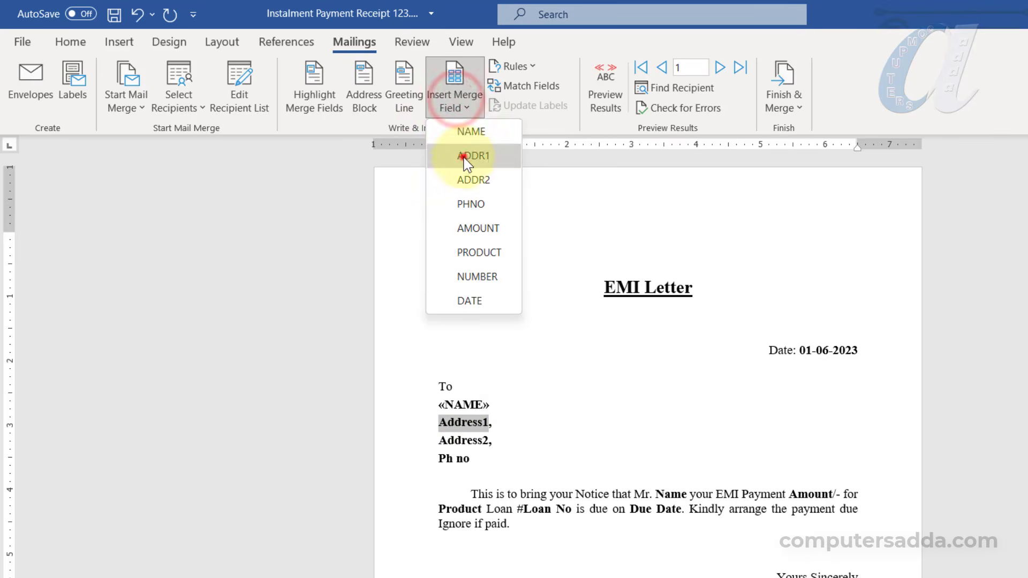
{"action": "left_click", "coordinate": [466, 156]}
{"action": "left_click_drag", "start_coordinate": [339, 417], "coordinate": [401, 417]}
{"action": "left_click", "coordinate": [365, 104]}
{"action": "left_click_drag", "start_coordinate": [340, 437], "coordinate": [375, 438]}
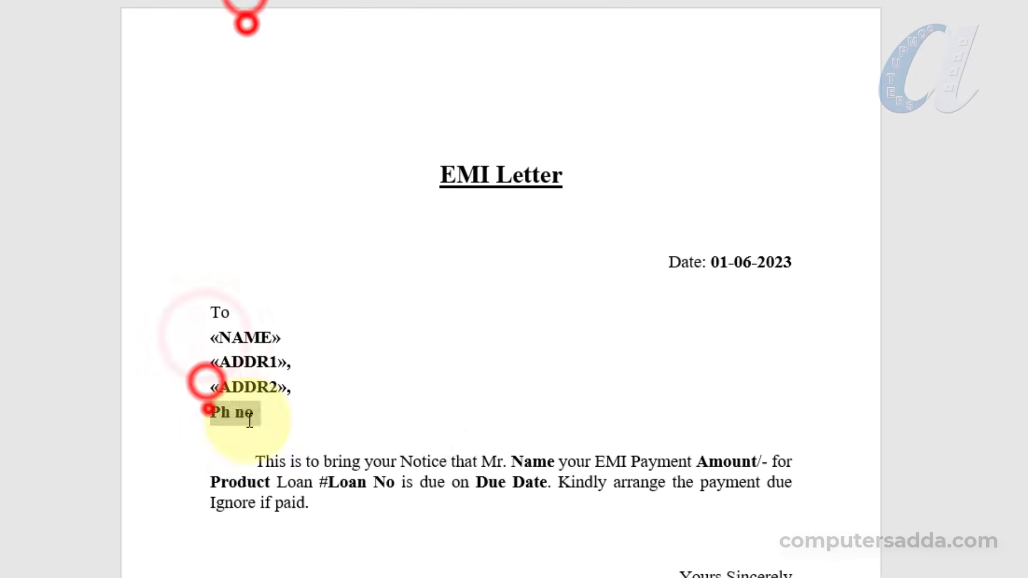
{"action": "left_click", "coordinate": [365, 126]}
Replace the body's Name, Amount, Product, Loan No and Due Date placeholders with matching merge fields
{"action": "left_click_drag", "start_coordinate": [593, 479], "coordinate": [629, 480]}
{"action": "left_click", "coordinate": [358, 21]}
{"action": "left_click", "coordinate": [365, 59]}
{"action": "mouse_move", "coordinate": [770, 478]}
{"action": "left_mouse_down"}
{"action": "mouse_move", "coordinate": [811, 488]}
{"action": "mouse_move", "coordinate": [782, 463]}
{"action": "left_mouse_up"}
{"action": "left_click", "coordinate": [266, 91]}
{"action": "left_click_drag", "start_coordinate": [299, 482], "coordinate": [348, 482]}
{"action": "left_click", "coordinate": [266, 126]}
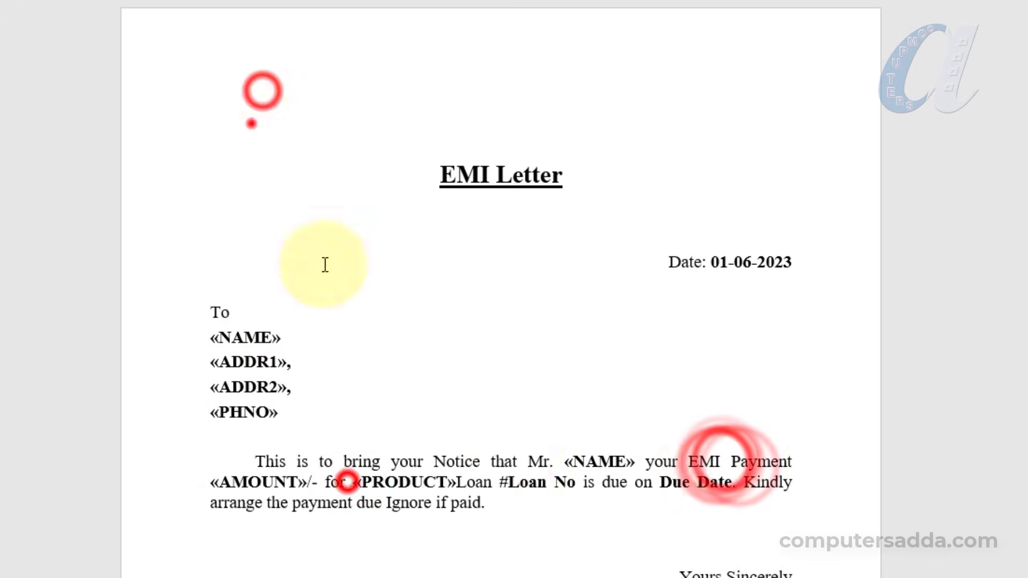
{"action": "left_click_drag", "start_coordinate": [475, 482], "coordinate": [557, 482]}
{"action": "left_click", "coordinate": [266, 161]}
{"action": "left_click_drag", "start_coordinate": [666, 484], "coordinate": [734, 484]}
{"action": "left_click", "coordinate": [266, 193]}
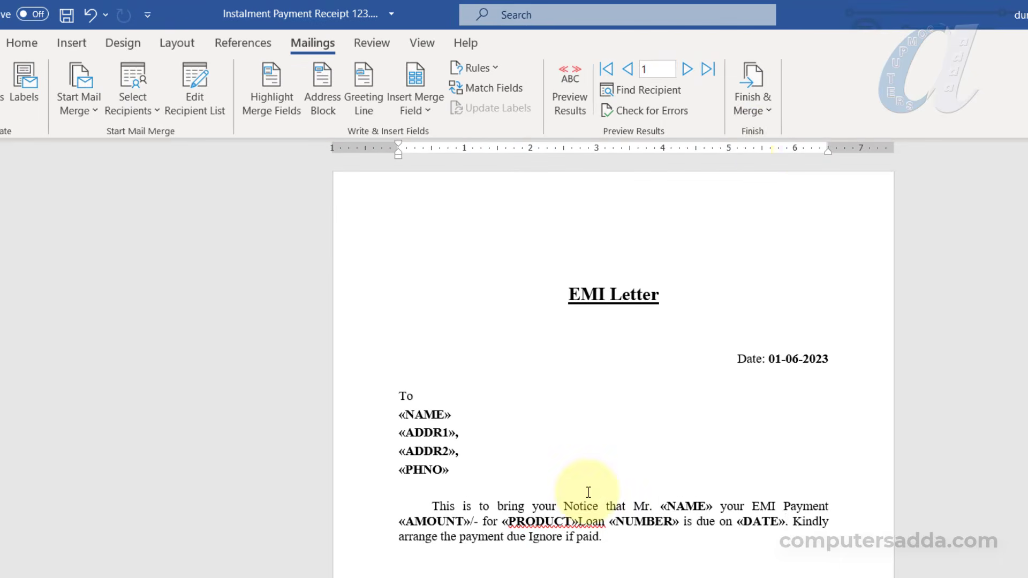
Merge all EMI letter records, not a range, into a new editable document
{"action": "left_click", "coordinate": [756, 97]}
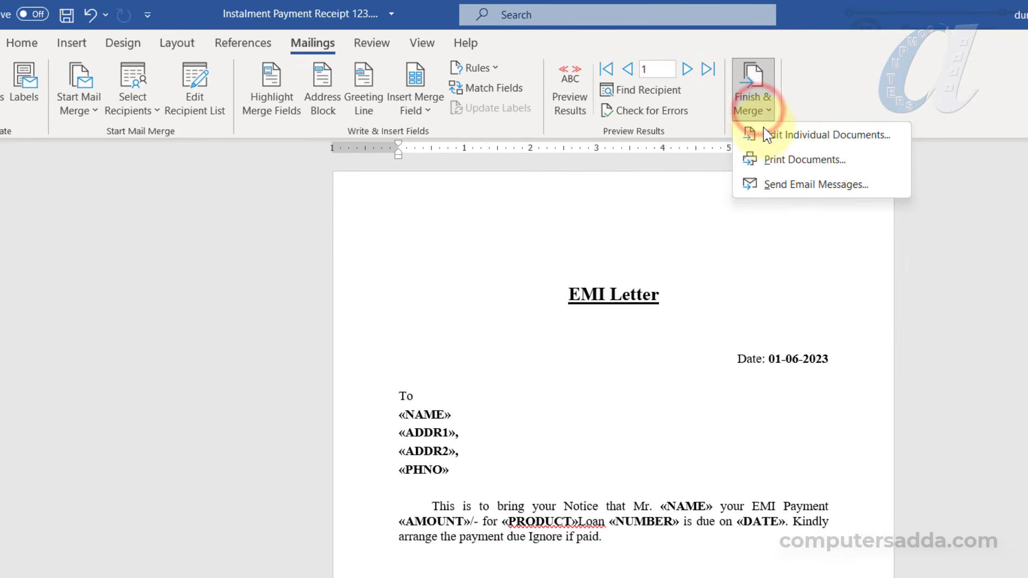
{"action": "left_click", "coordinate": [774, 137]}
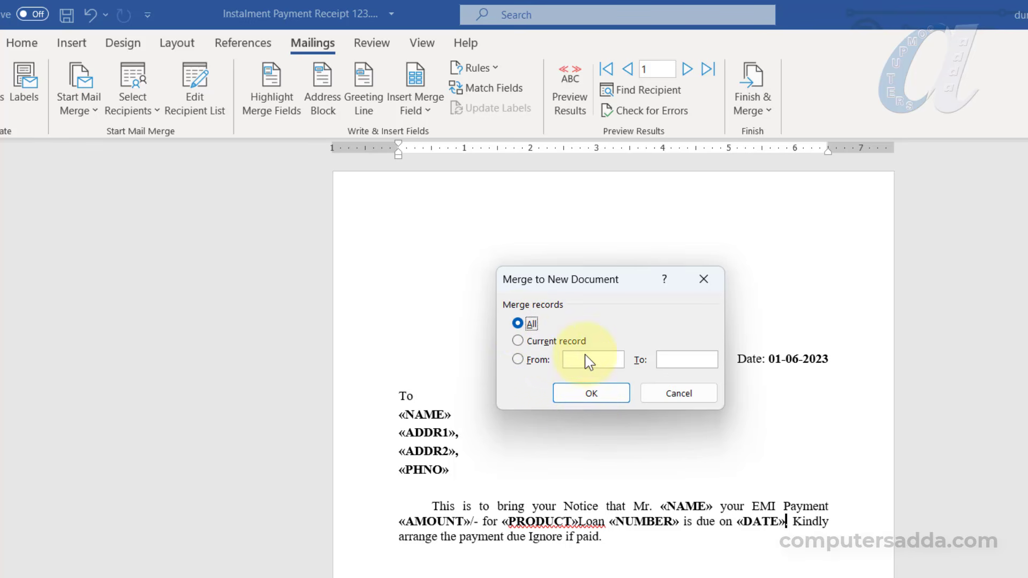
{"action": "left_click", "coordinate": [517, 359]}
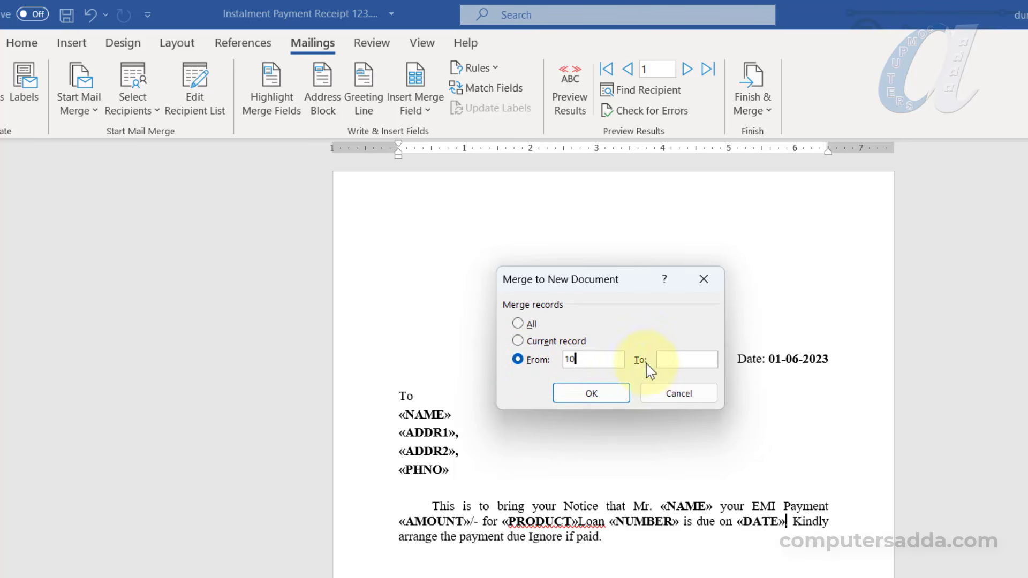
{"action": "type", "text": "20"}
{"action": "left_click", "coordinate": [518, 360]}
{"action": "left_click", "coordinate": [521, 322]}
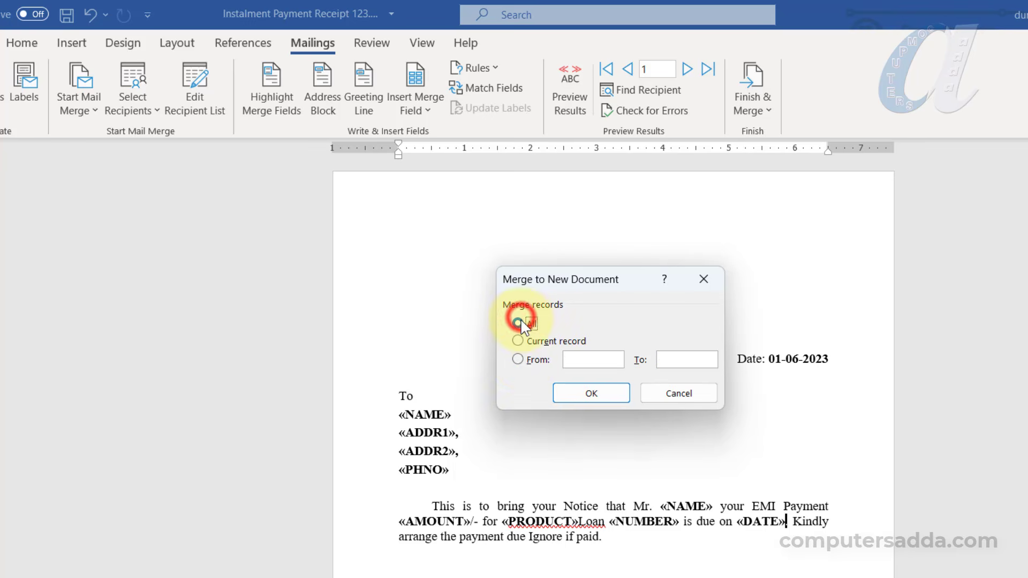
{"action": "left_click", "coordinate": [591, 394]}
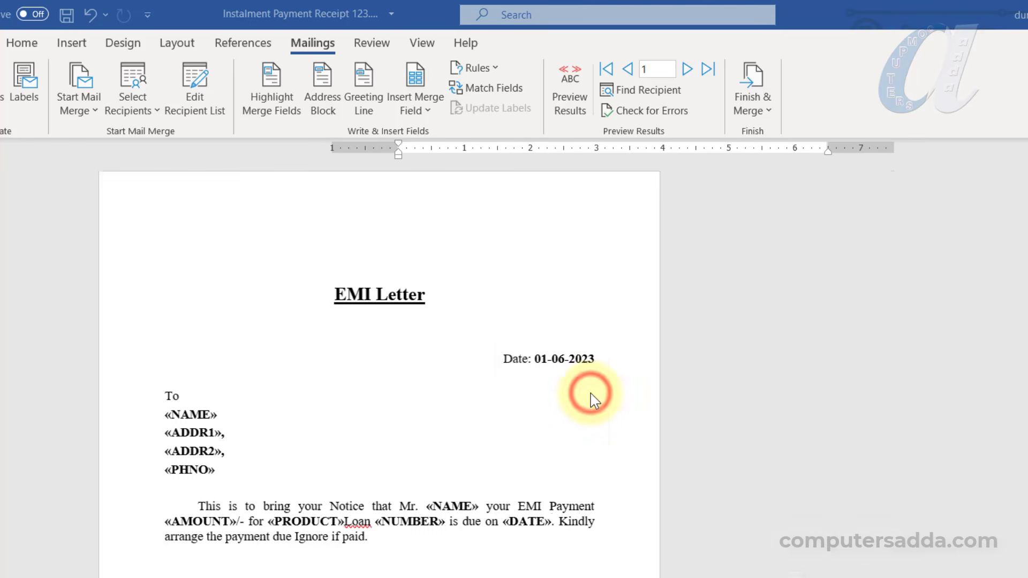
Zoom out to review the merged Letters2 pages, then zoom back in
{"action": "scroll", "coordinate": [514, 354], "scroll_direction": "down", "scroll_amount": 6}
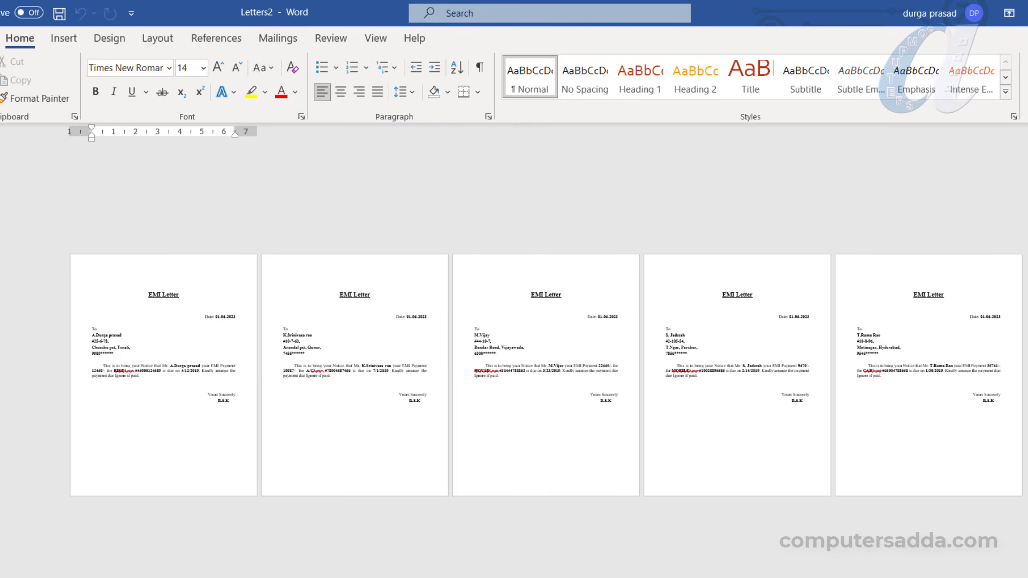
{"action": "scroll", "coordinate": [514, 375], "scroll_direction": "up", "scroll_amount": 6}
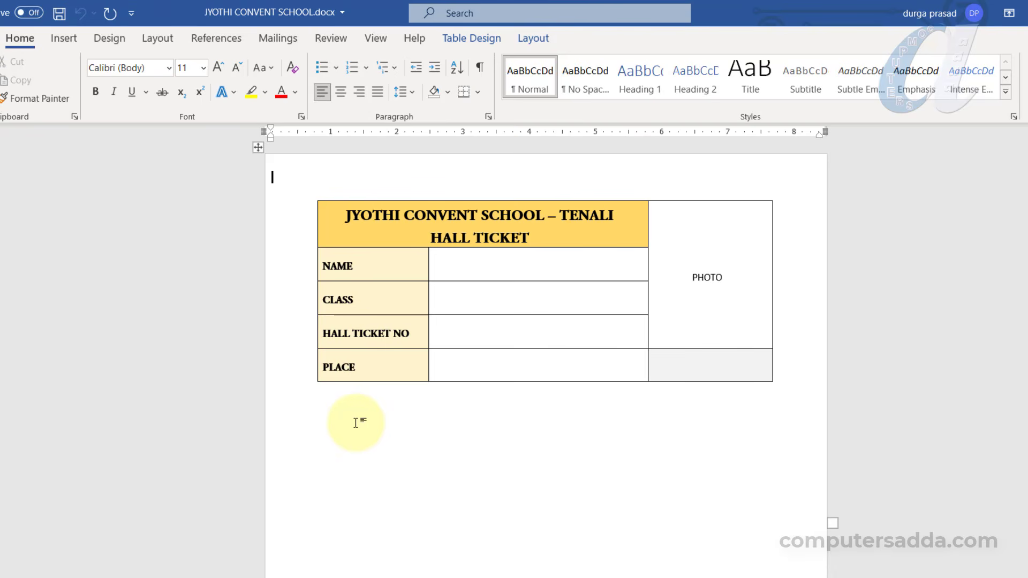
Select and copy the empty hall ticket table into the new Document2
{"action": "left_click_drag", "start_coordinate": [337, 206], "coordinate": [691, 359]}
{"action": "left_click", "coordinate": [666, 362]}
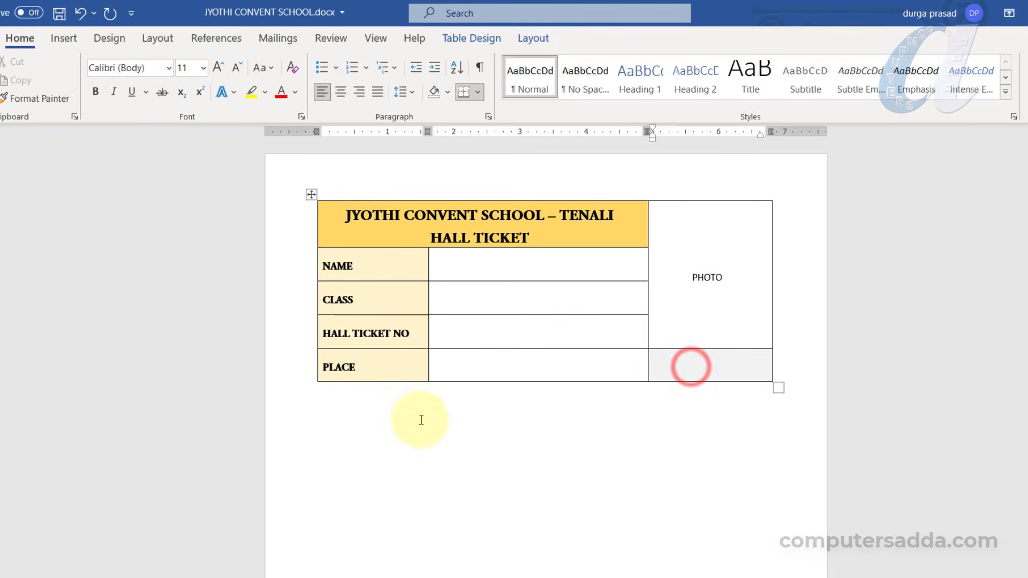
{"action": "left_click", "coordinate": [353, 435]}
{"action": "key", "text": "ctrl+a"}
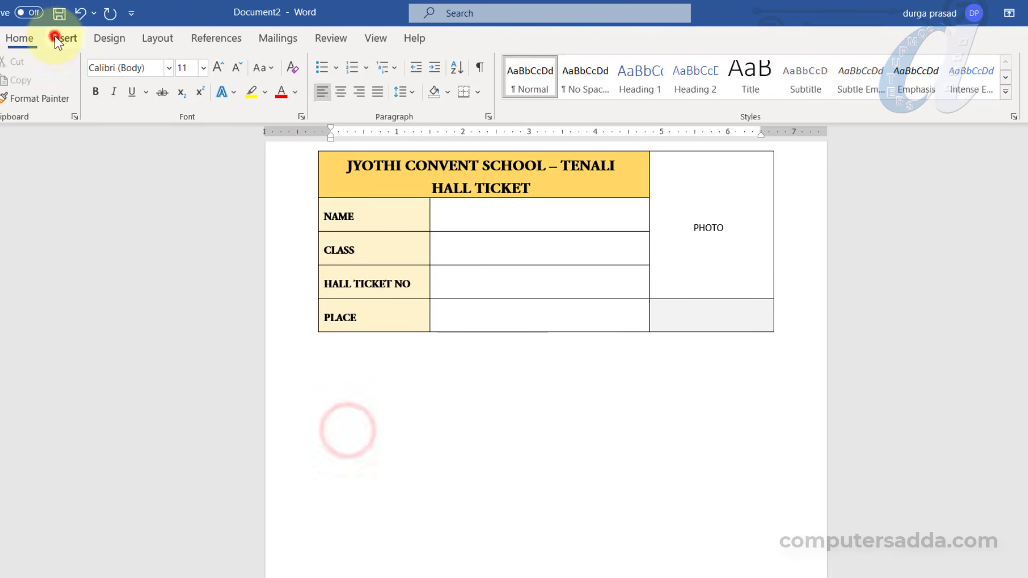
{"action": "left_click", "coordinate": [56, 37]}
Insert a 3x5 table, adjust its column widths and set row height to 0.5 inch
{"action": "left_click", "coordinate": [66, 100]}
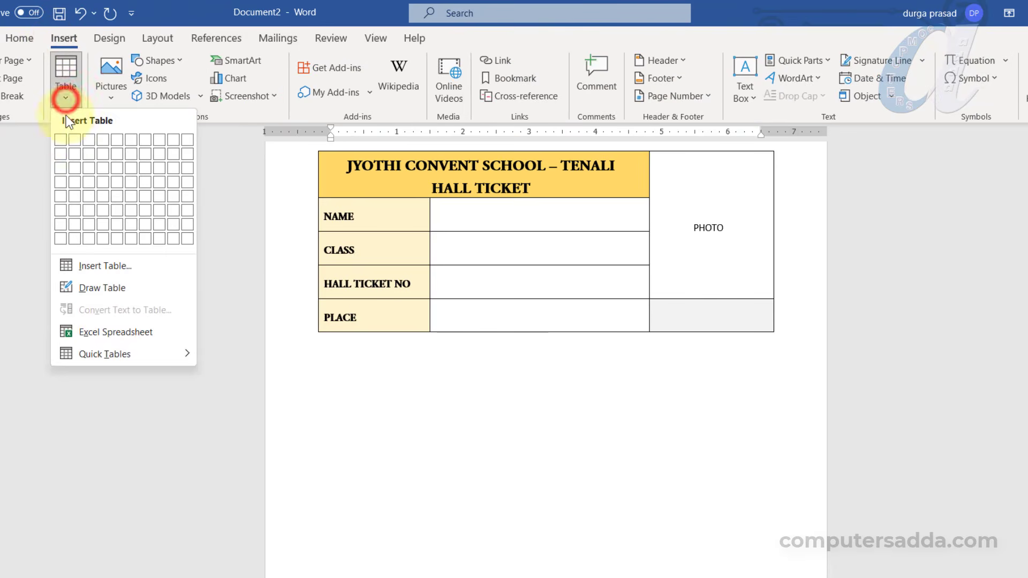
{"action": "left_click", "coordinate": [89, 193]}
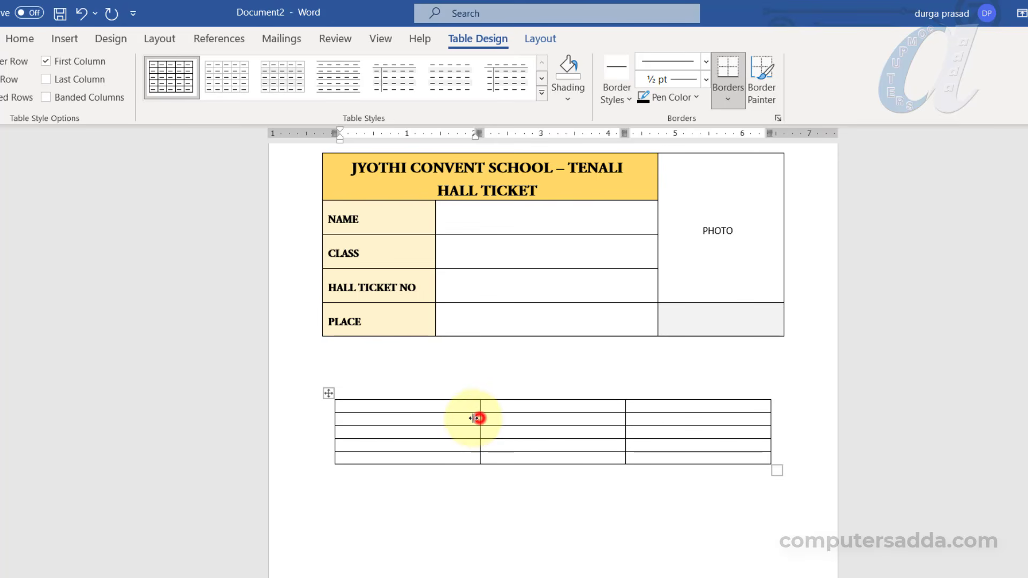
{"action": "left_click_drag", "start_coordinate": [475, 418], "coordinate": [436, 424]}
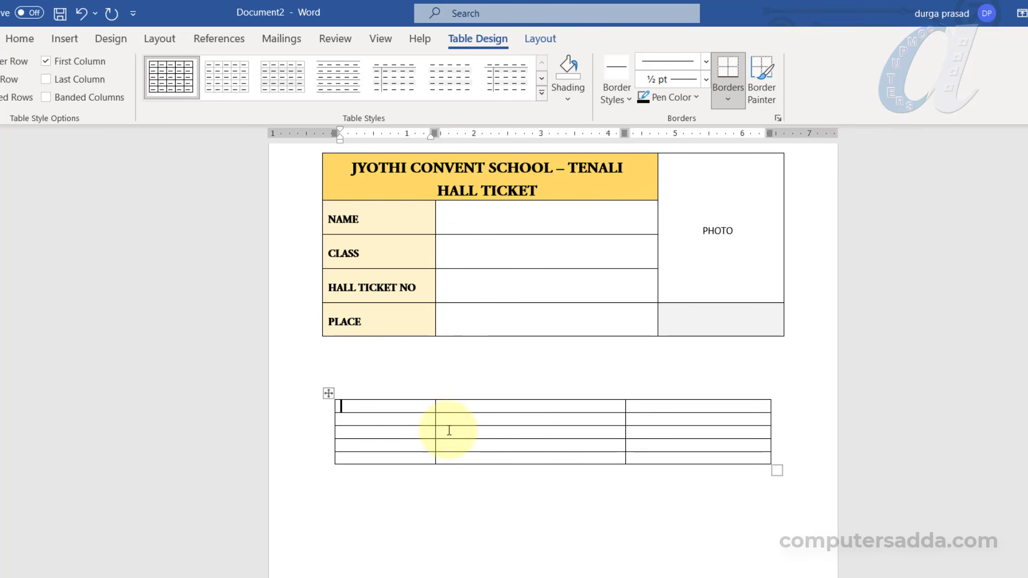
{"action": "left_click_drag", "start_coordinate": [625, 421], "coordinate": [659, 419]}
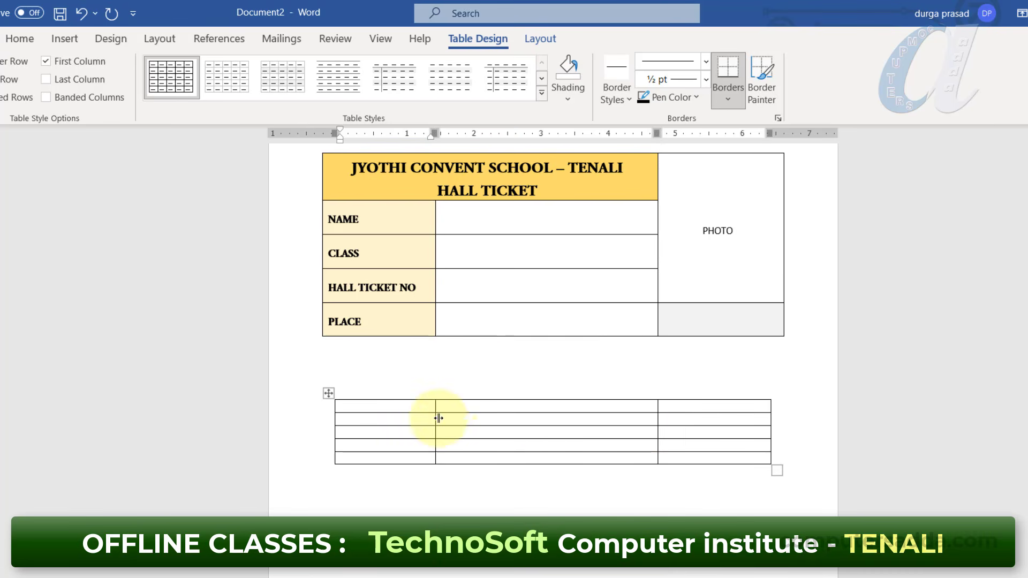
{"action": "left_click", "coordinate": [328, 393]}
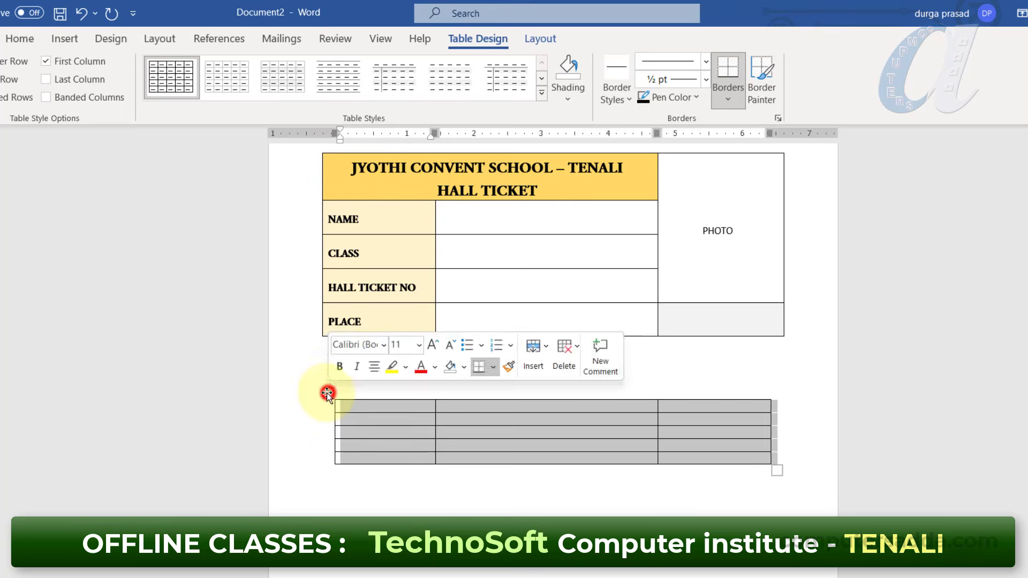
{"action": "left_click", "coordinate": [535, 37]}
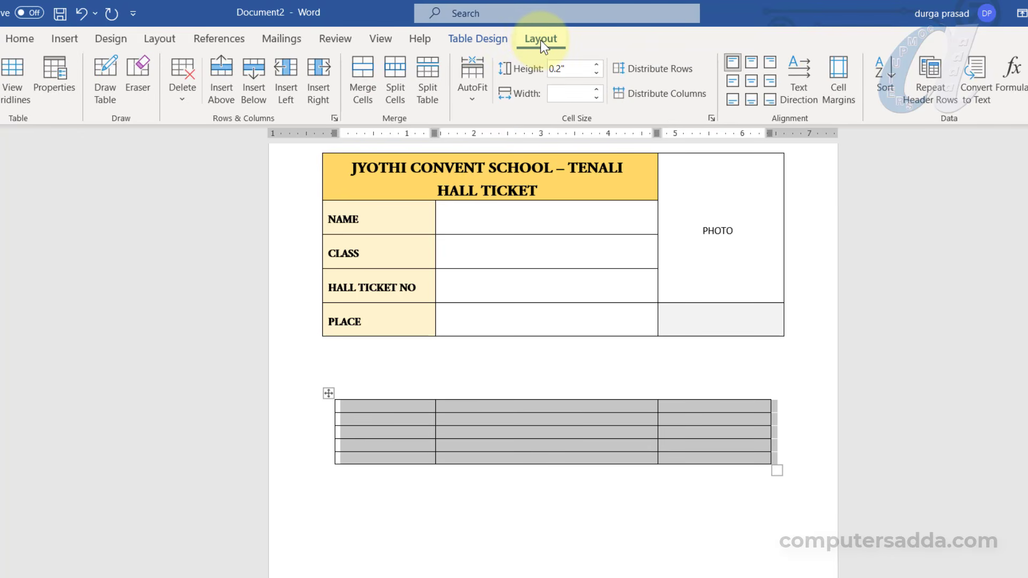
{"action": "left_click", "coordinate": [596, 64]}
{"action": "left_click", "coordinate": [596, 64]}
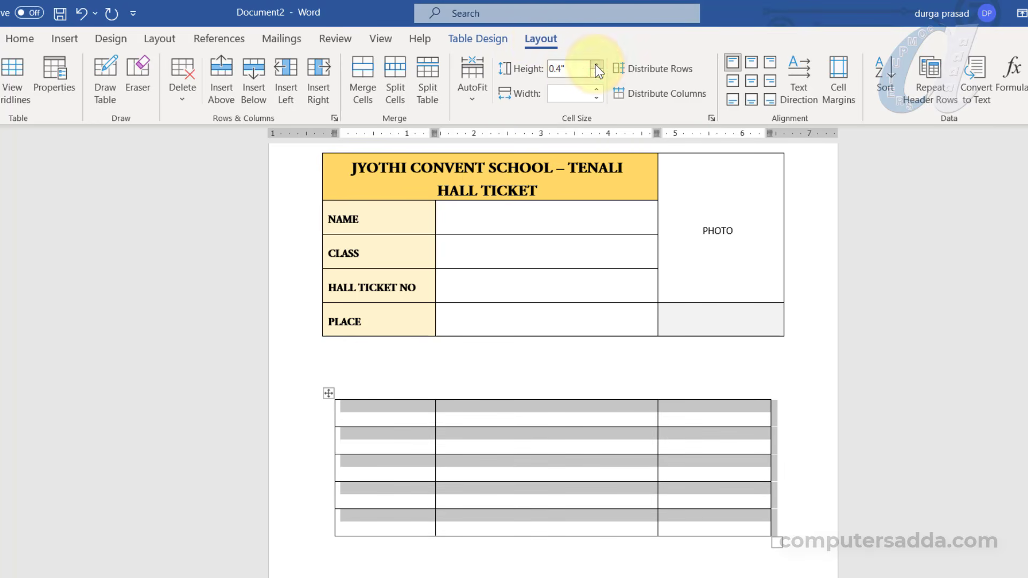
{"action": "left_click", "coordinate": [596, 64]}
Merge the top row's first two cells and the right column's top four cells, then heighten the first row
{"action": "left_click_drag", "start_coordinate": [372, 413], "coordinate": [557, 412]}
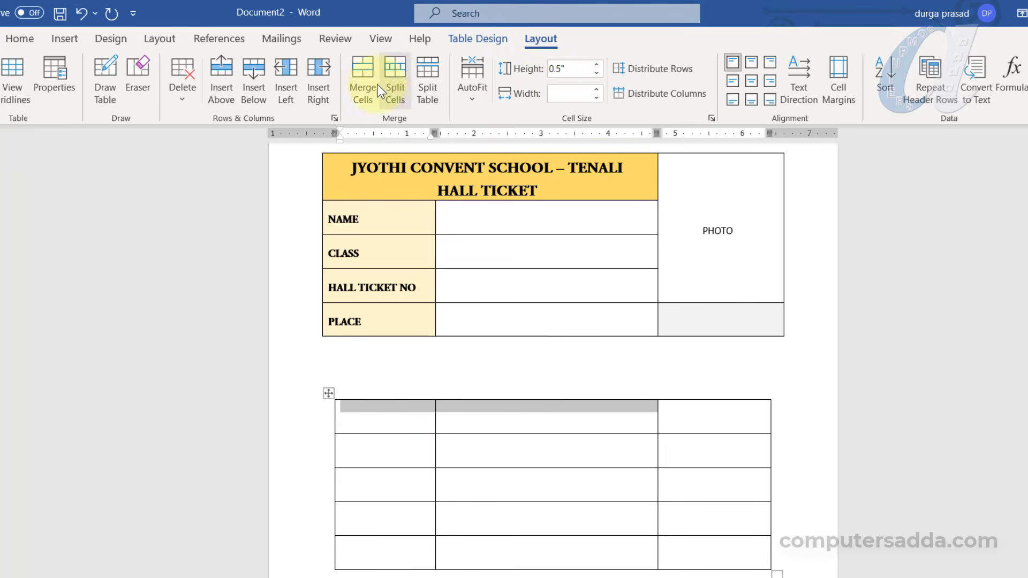
{"action": "left_click", "coordinate": [360, 68]}
{"action": "left_click", "coordinate": [698, 416]}
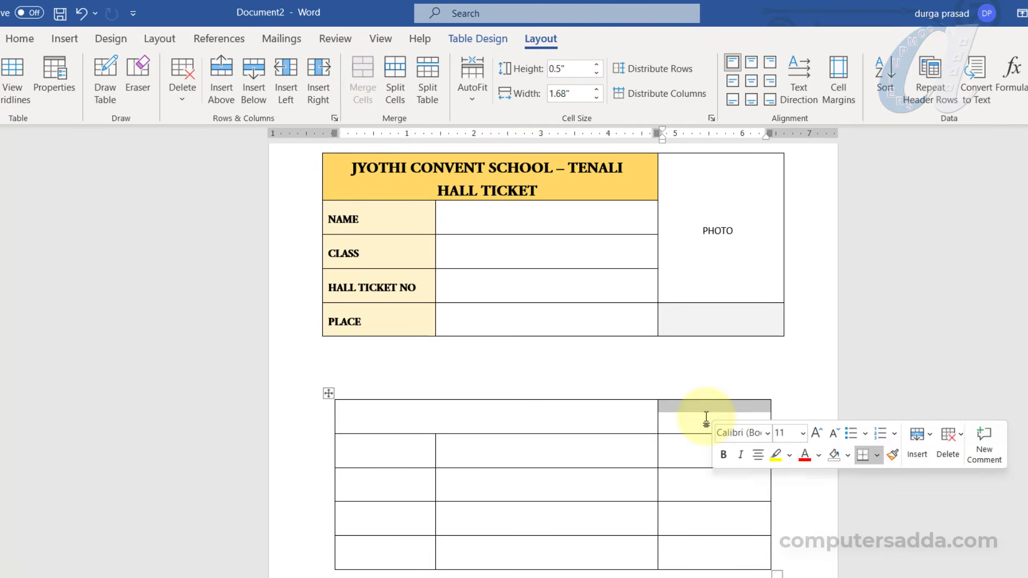
{"action": "left_click_drag", "start_coordinate": [699, 415], "coordinate": [691, 525]}
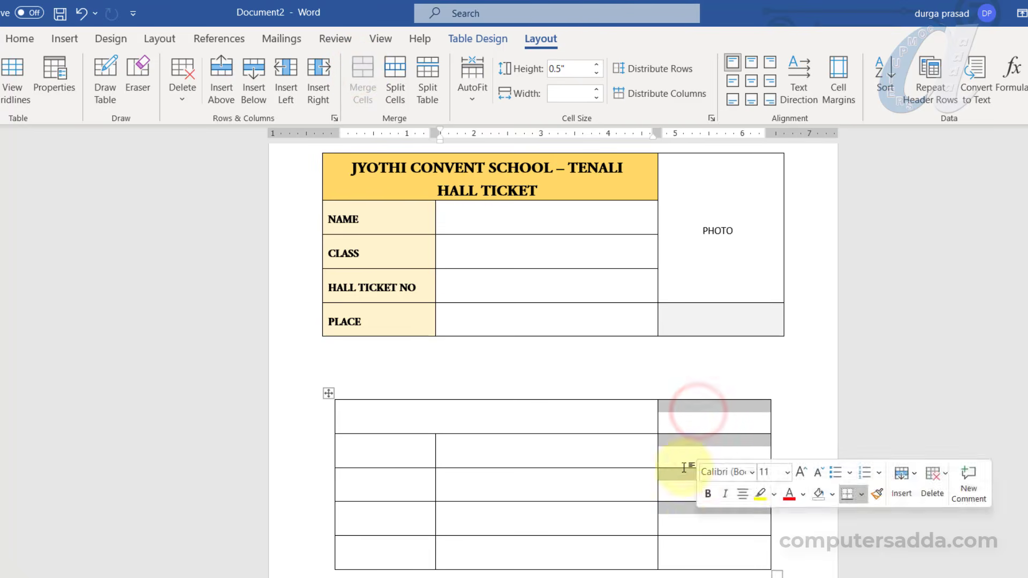
{"action": "left_click", "coordinate": [361, 68]}
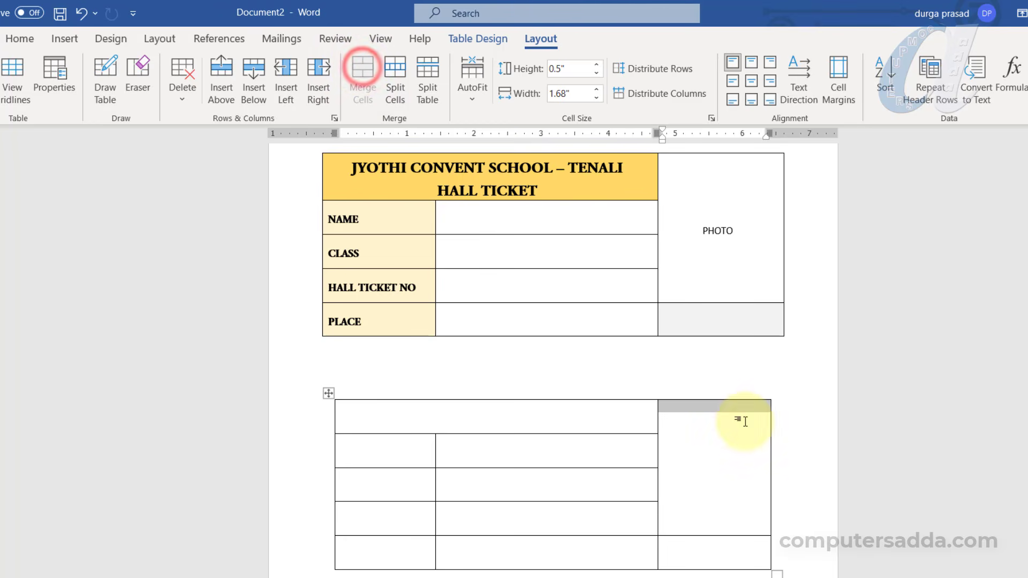
{"action": "left_click_drag", "start_coordinate": [372, 433], "coordinate": [374, 442]}
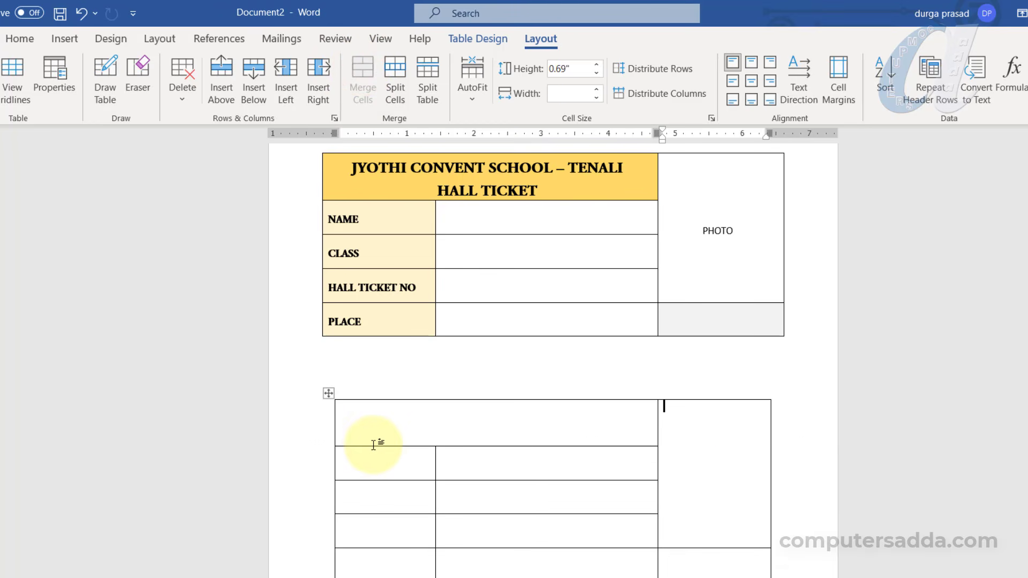
{"action": "left_click", "coordinate": [368, 434]}
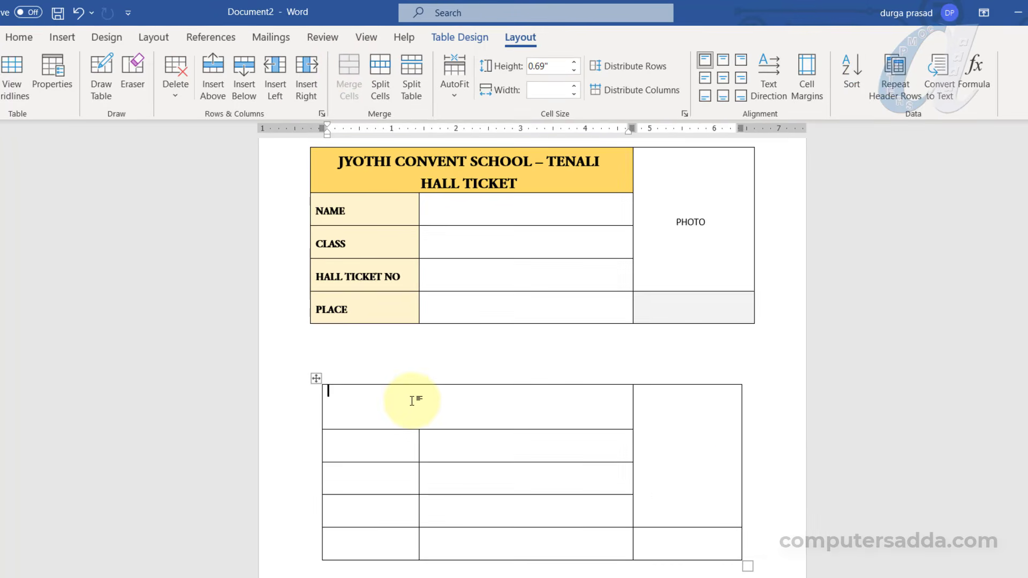
Shade the header gold, label column light gold, bottom-right cell grey, and centre the header vertically
{"action": "left_click", "coordinate": [481, 36]}
{"action": "left_click", "coordinate": [547, 95]}
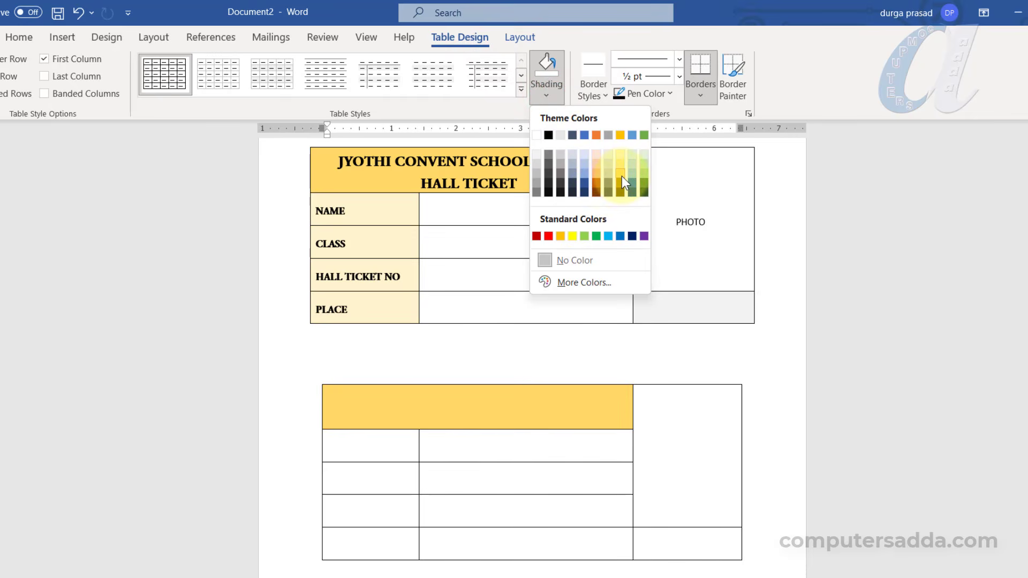
{"action": "left_click", "coordinate": [622, 175]}
{"action": "left_click_drag", "start_coordinate": [355, 443], "coordinate": [348, 554]}
{"action": "left_click", "coordinate": [544, 94]}
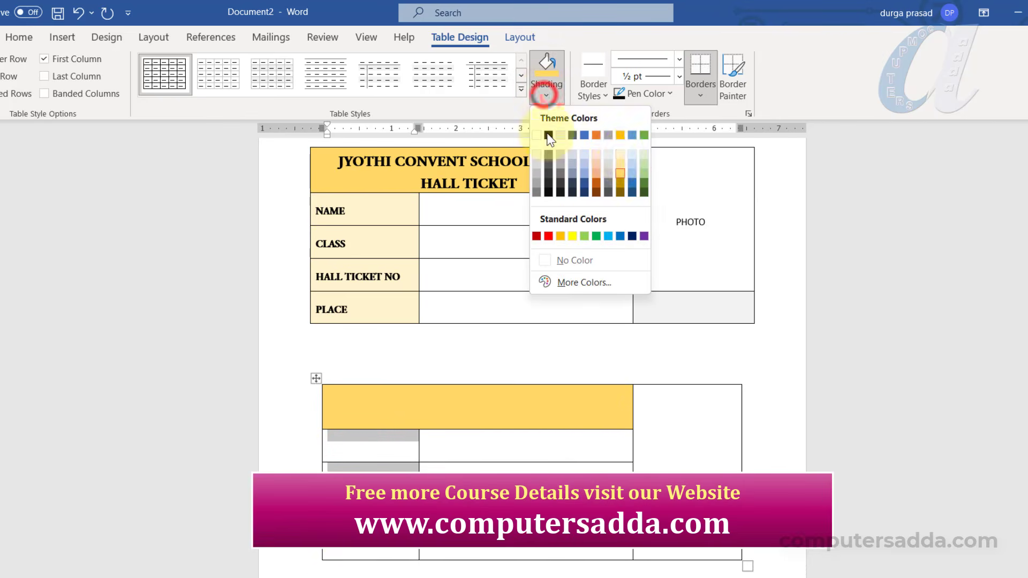
{"action": "left_click", "coordinate": [620, 154]}
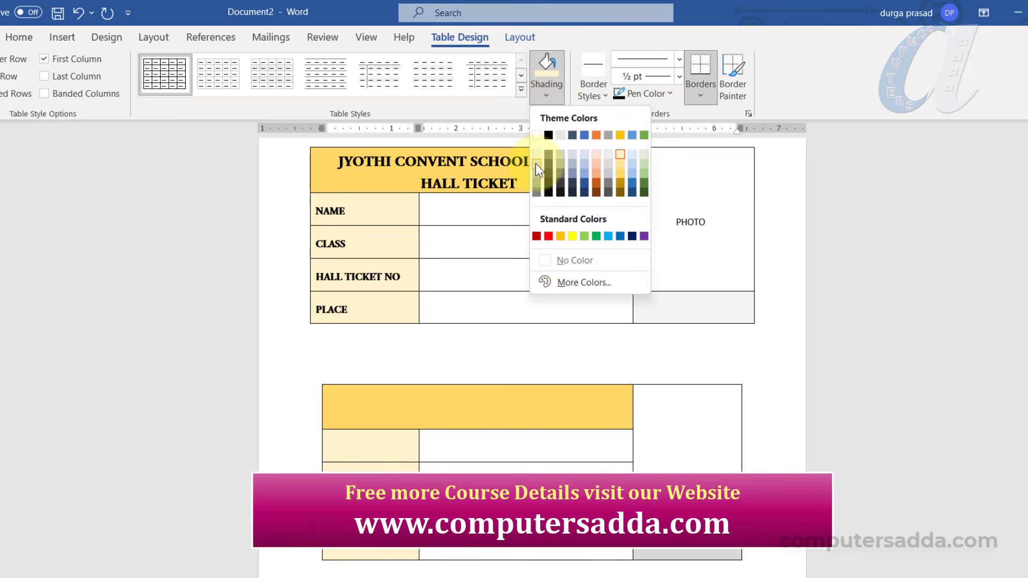
{"action": "left_click", "coordinate": [535, 163]}
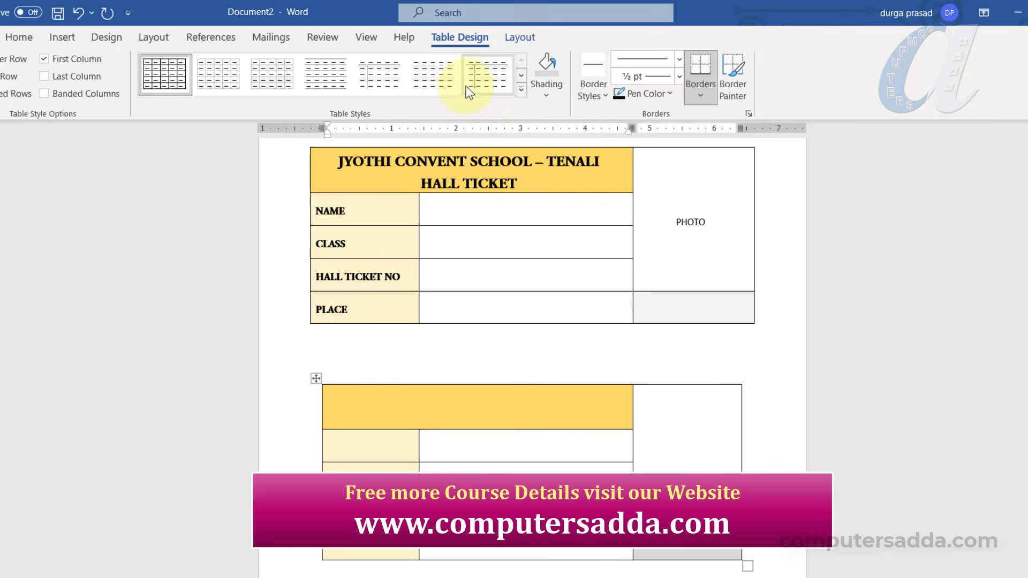
{"action": "left_click", "coordinate": [519, 36]}
{"action": "left_click", "coordinate": [724, 78]}
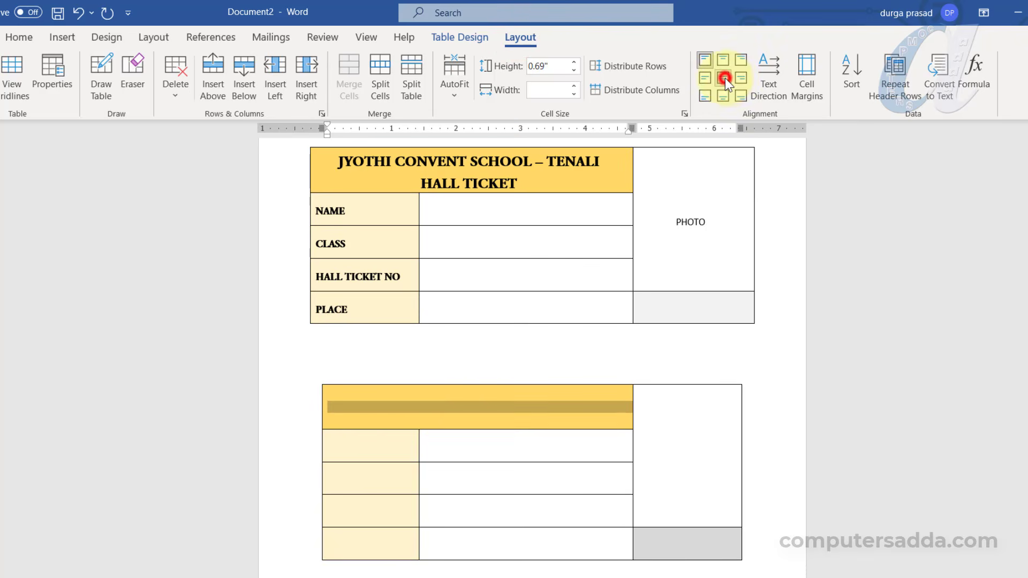
{"action": "left_click", "coordinate": [451, 411]}
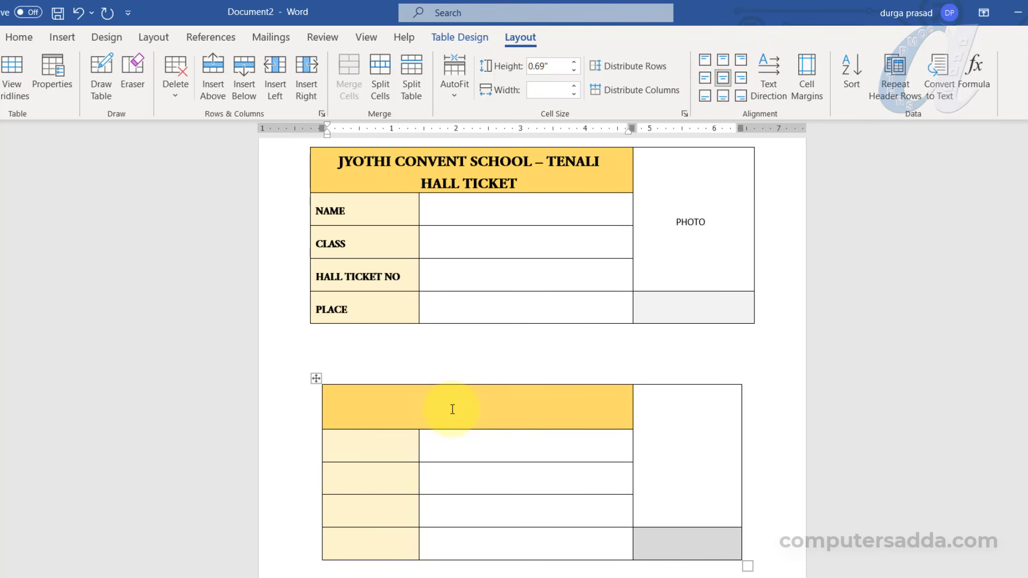
Enter 'JYOTHI CONVENT -TENALI' and 'HALL TICKET' in the header in 18 pt Adobe Garamond Pro Bold
{"action": "type", "text": "JYOTHI CONVENT -TENALI"}
{"action": "key", "text": "Return"}
{"action": "type", "text": "HALL"}
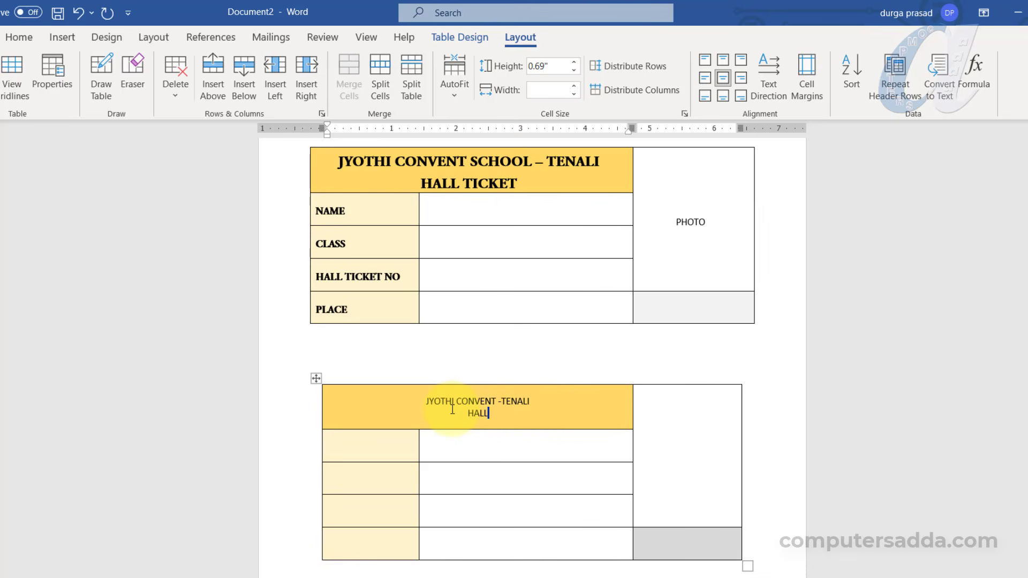
{"action": "type", "text": " TICKET"}
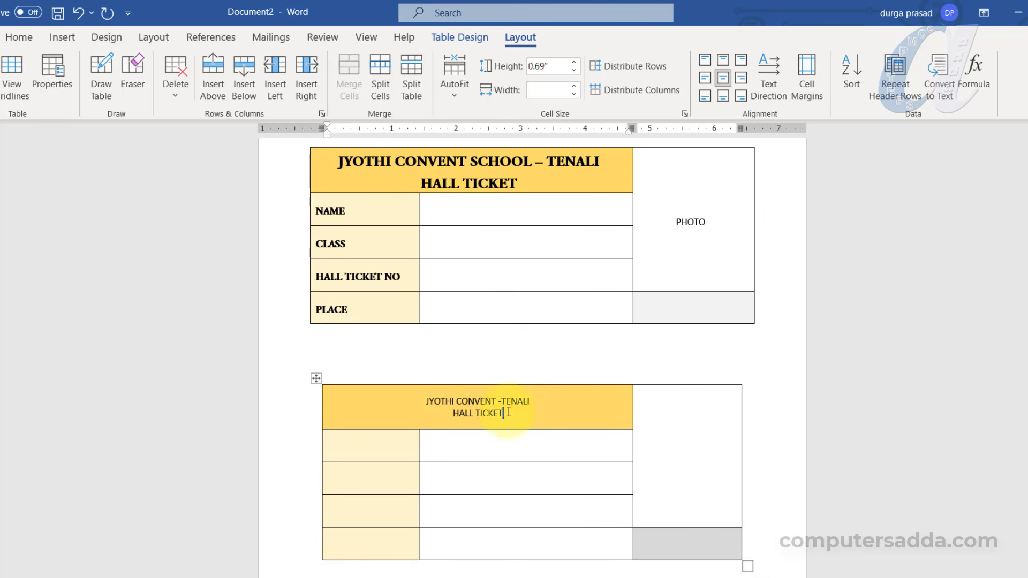
{"action": "left_click_drag", "start_coordinate": [515, 416], "coordinate": [423, 400]}
{"action": "left_click", "coordinate": [17, 37]}
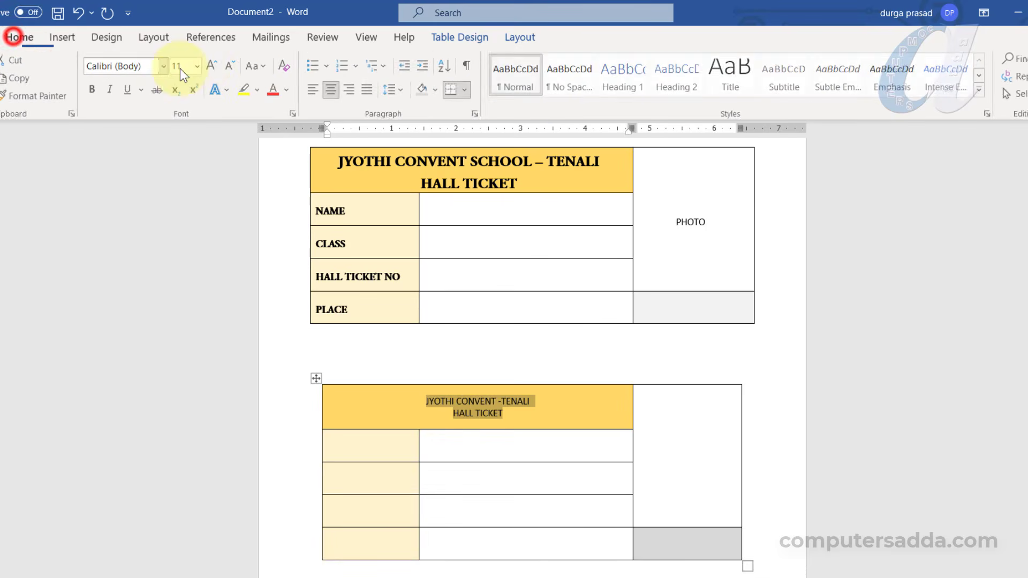
{"action": "left_click", "coordinate": [212, 66]}
{"action": "left_click", "coordinate": [213, 65]}
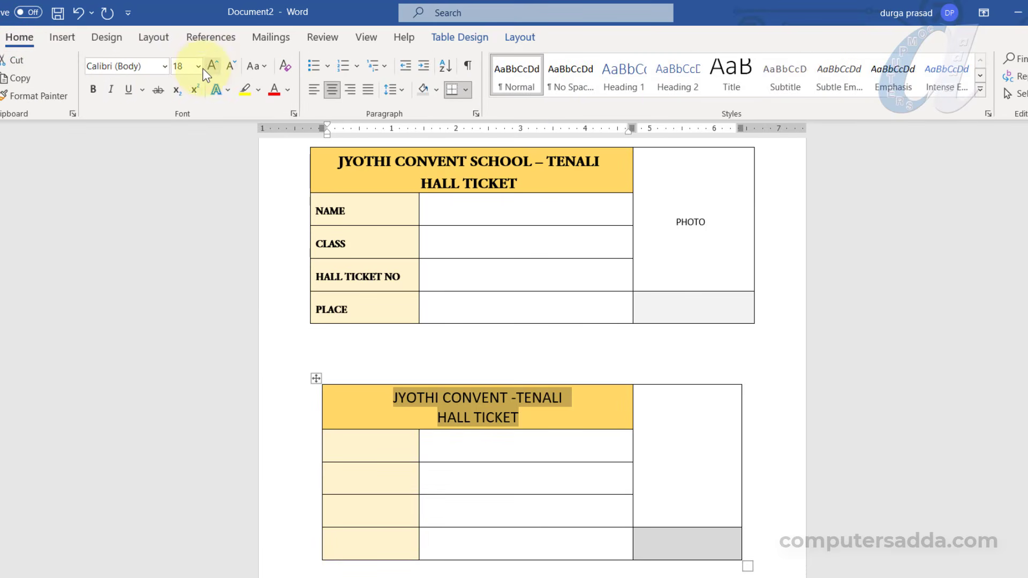
{"action": "left_click", "coordinate": [164, 65]}
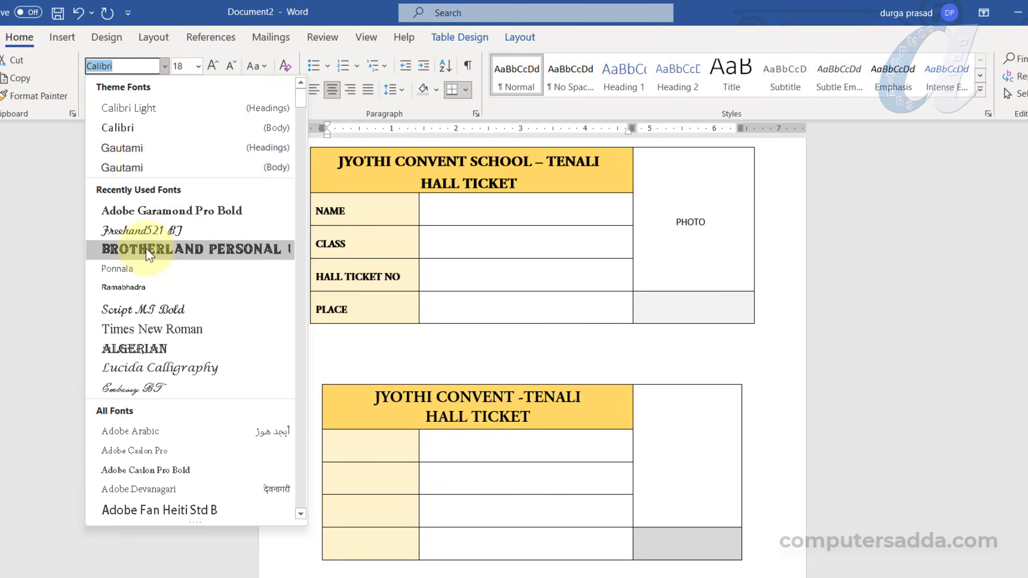
{"action": "left_click", "coordinate": [158, 210]}
Centre the label cells vertically in 12 pt bold, then start labelling with NAME and CLA
{"action": "left_click_drag", "start_coordinate": [355, 436], "coordinate": [355, 541]}
{"action": "left_click", "coordinate": [519, 36]}
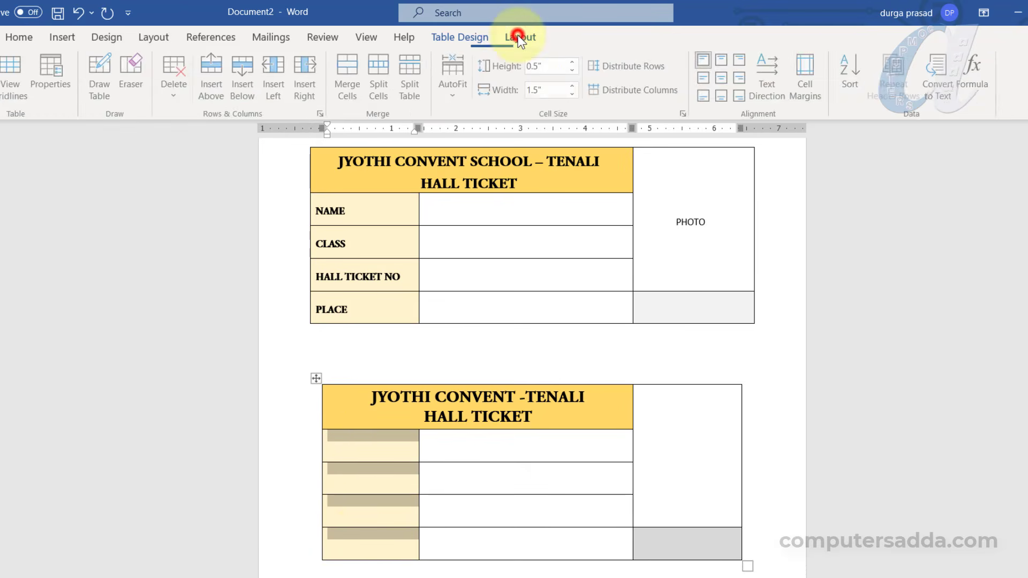
{"action": "left_click", "coordinate": [705, 77]}
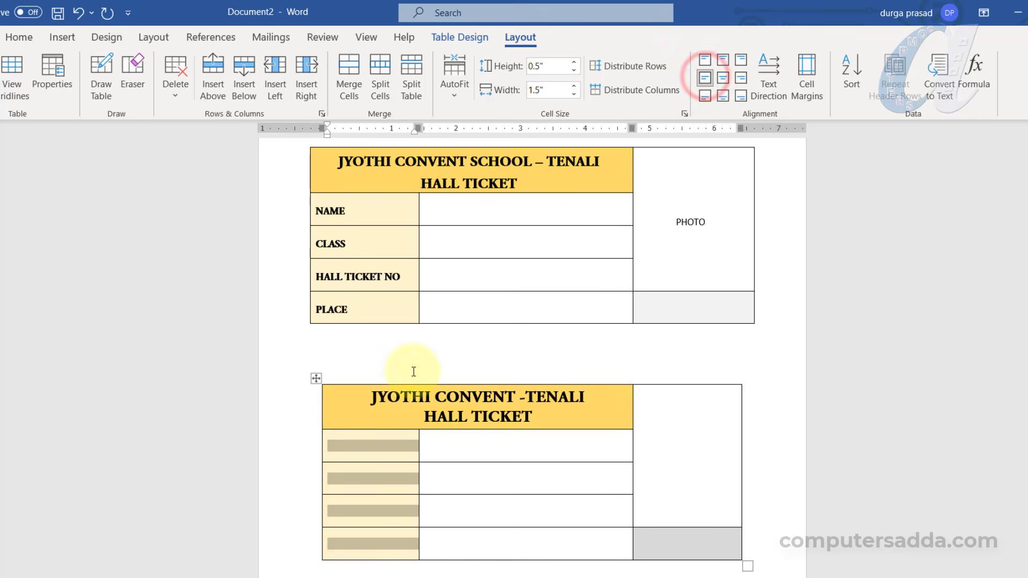
{"action": "left_click", "coordinate": [33, 38]}
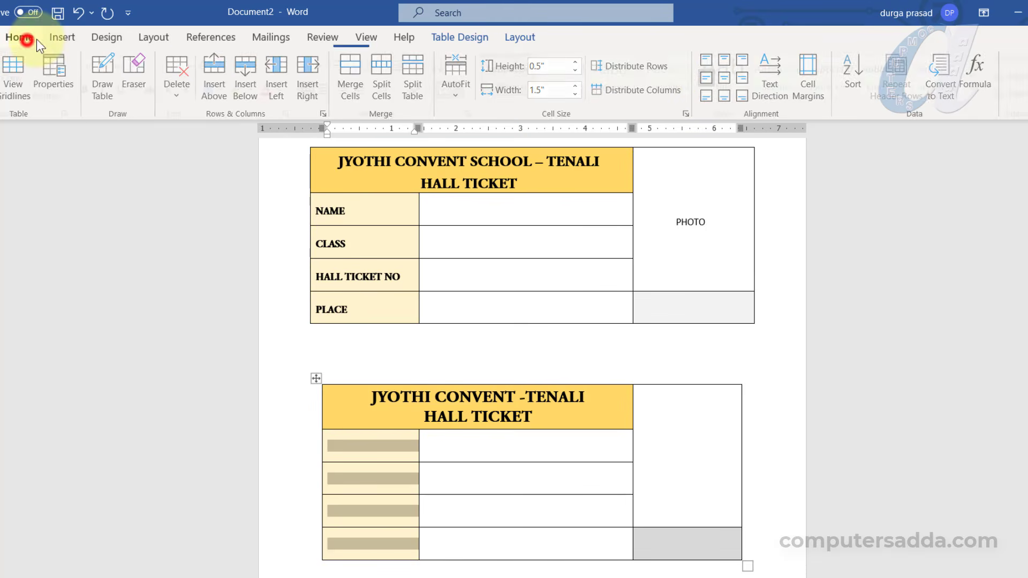
{"action": "left_click", "coordinate": [211, 65]}
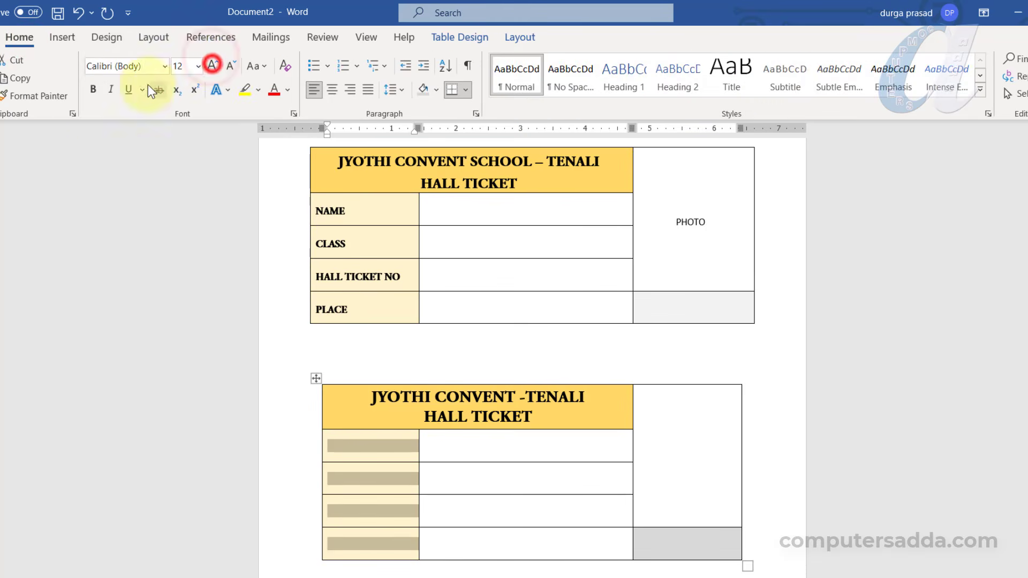
{"action": "left_click", "coordinate": [92, 89]}
{"action": "left_click", "coordinate": [356, 447]}
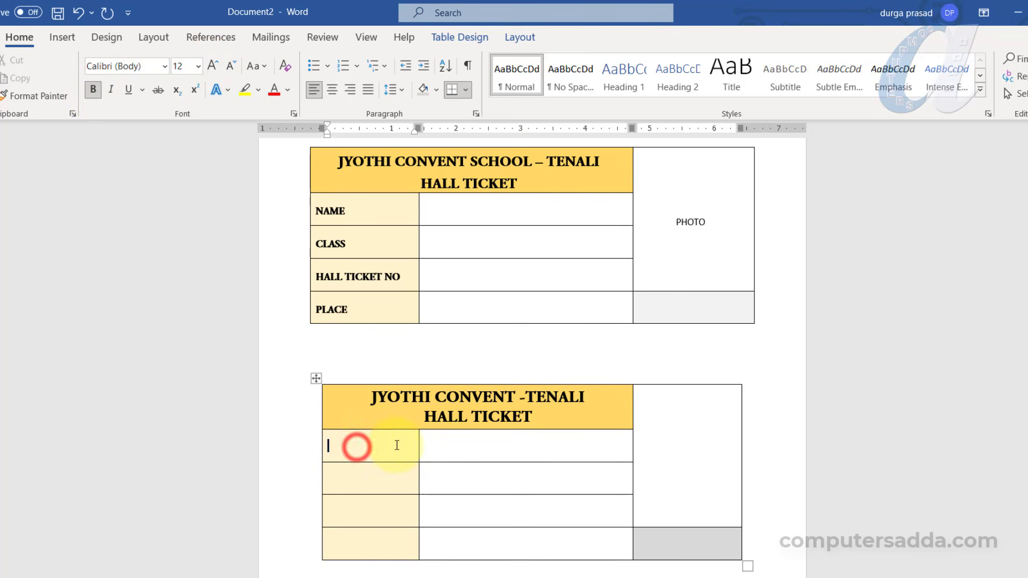
{"action": "type", "text": "NAME"}
{"action": "key", "text": "Down"}
{"action": "type", "text": "CLA"}
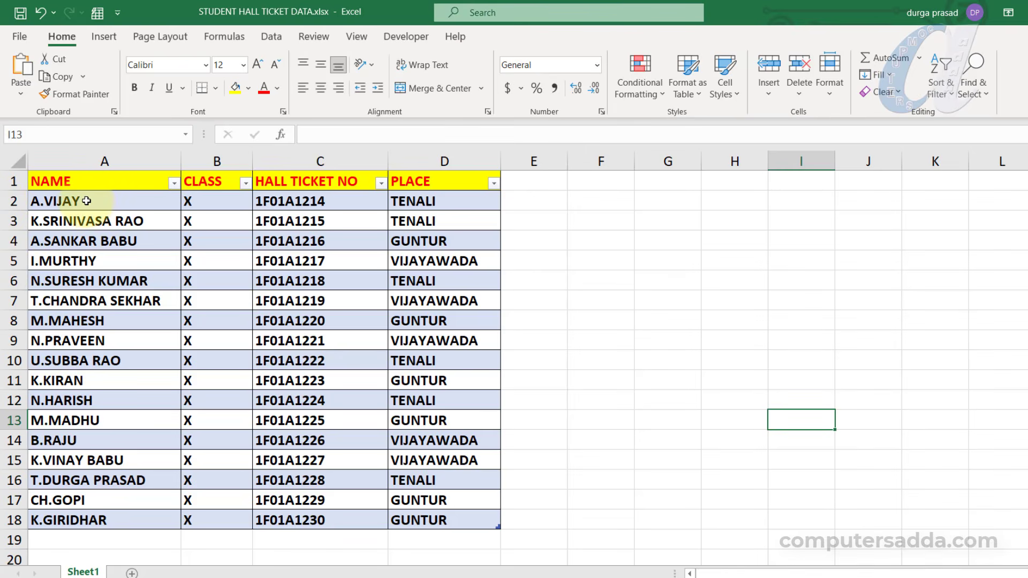
Review the student names, classes and hall ticket numbers in Excel, then return to Word
{"action": "left_click_drag", "start_coordinate": [85, 182], "coordinate": [422, 528]}
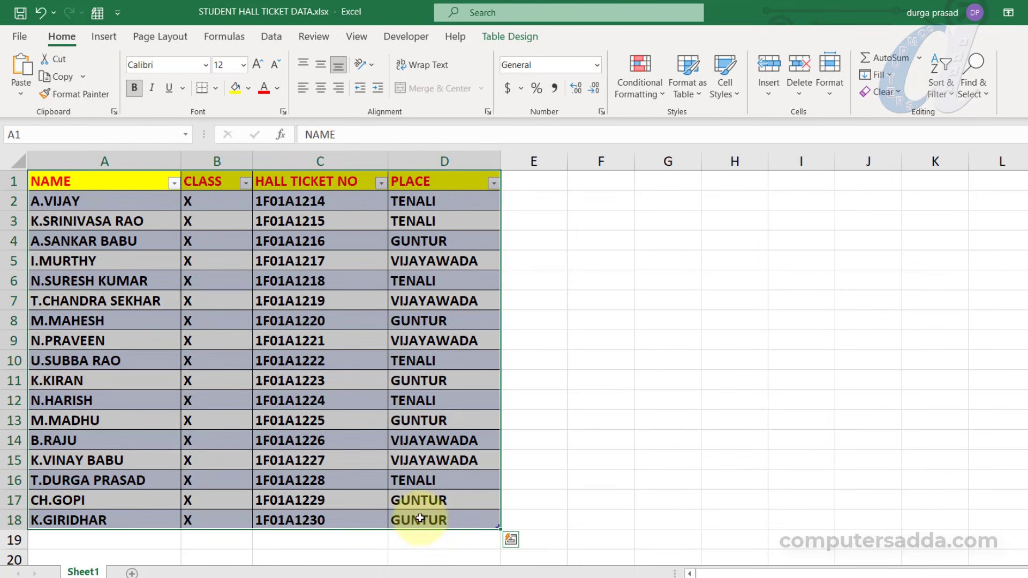
{"action": "left_click_drag", "start_coordinate": [73, 183], "coordinate": [435, 521]}
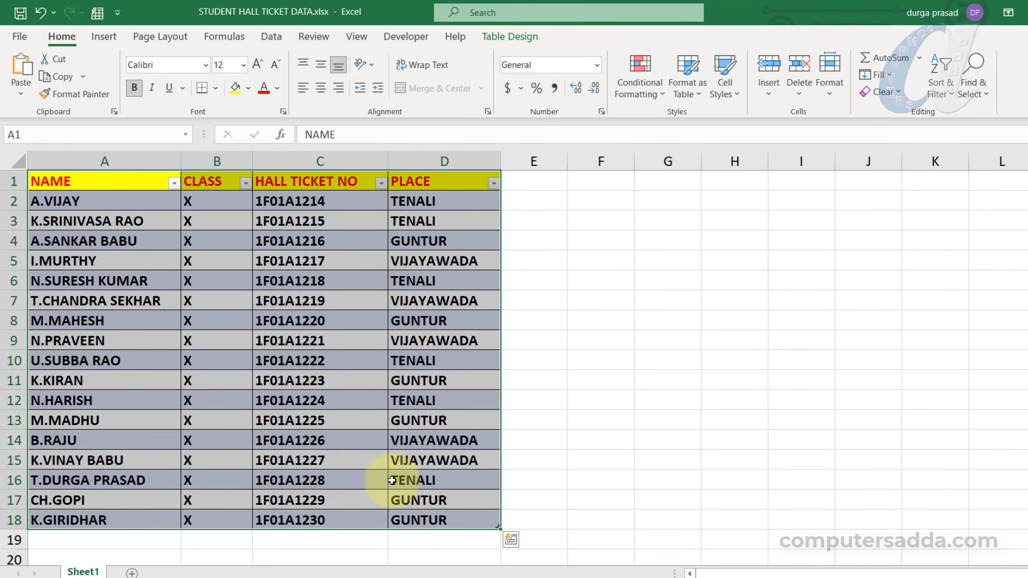
{"action": "mouse_move", "coordinate": [96, 198]}
{"action": "left_mouse_down"}
{"action": "mouse_move", "coordinate": [114, 316]}
{"action": "mouse_move", "coordinate": [107, 401]}
{"action": "left_mouse_up"}
{"action": "left_click_drag", "start_coordinate": [229, 208], "coordinate": [225, 360]}
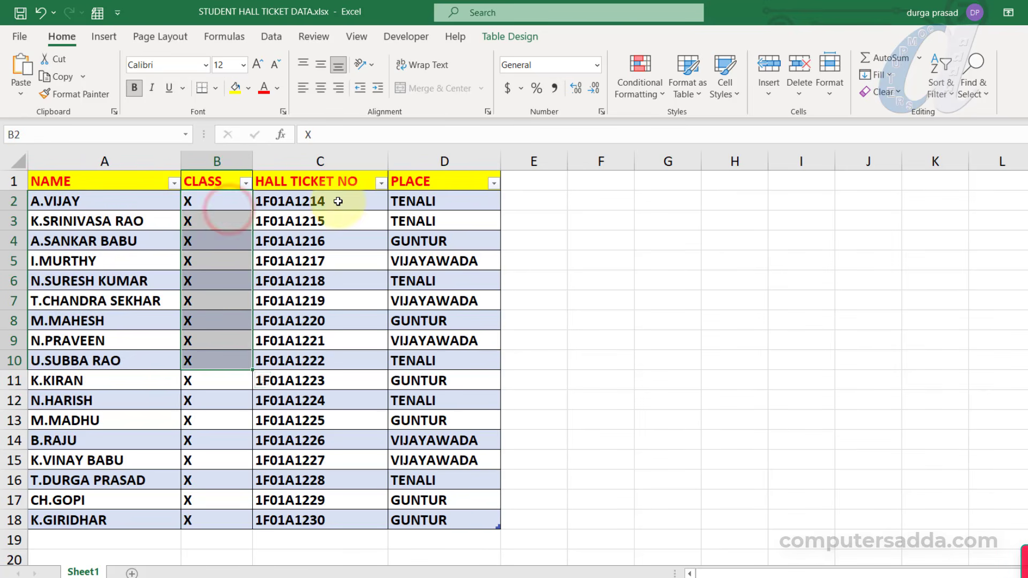
{"action": "left_click_drag", "start_coordinate": [339, 201], "coordinate": [332, 481]}
{"action": "left_click", "coordinate": [441, 211]}
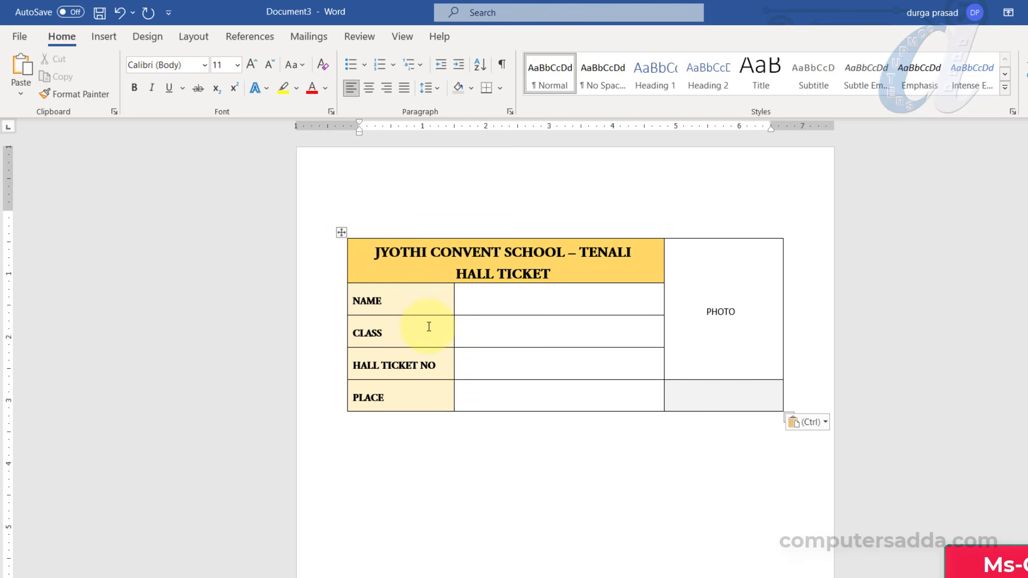
Choose STUDENT HALL TICKET DATA.xlsx from the Desktop as the recipient list and confirm its worksheet
{"action": "left_click", "coordinate": [312, 34]}
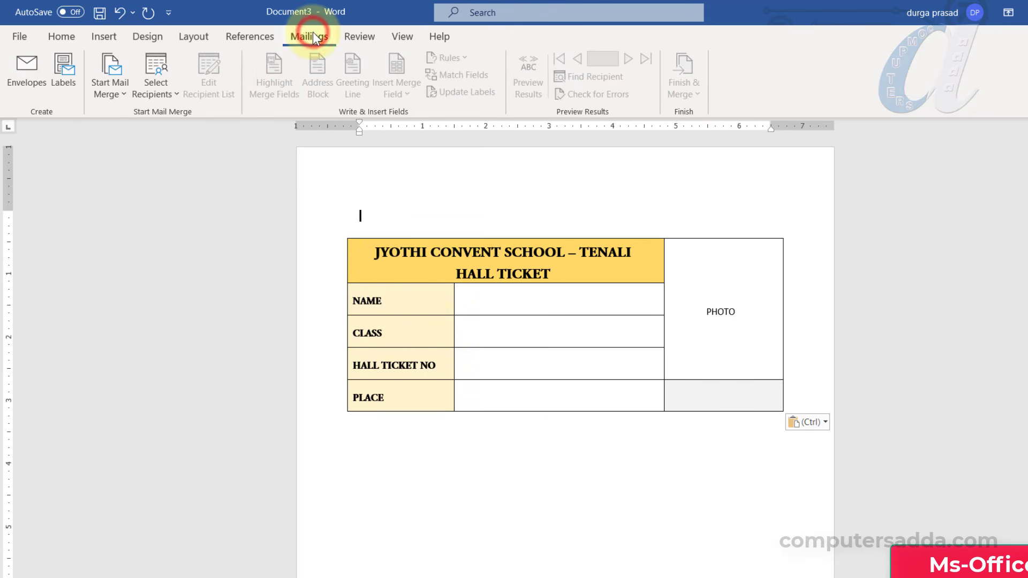
{"action": "left_click", "coordinate": [162, 92]}
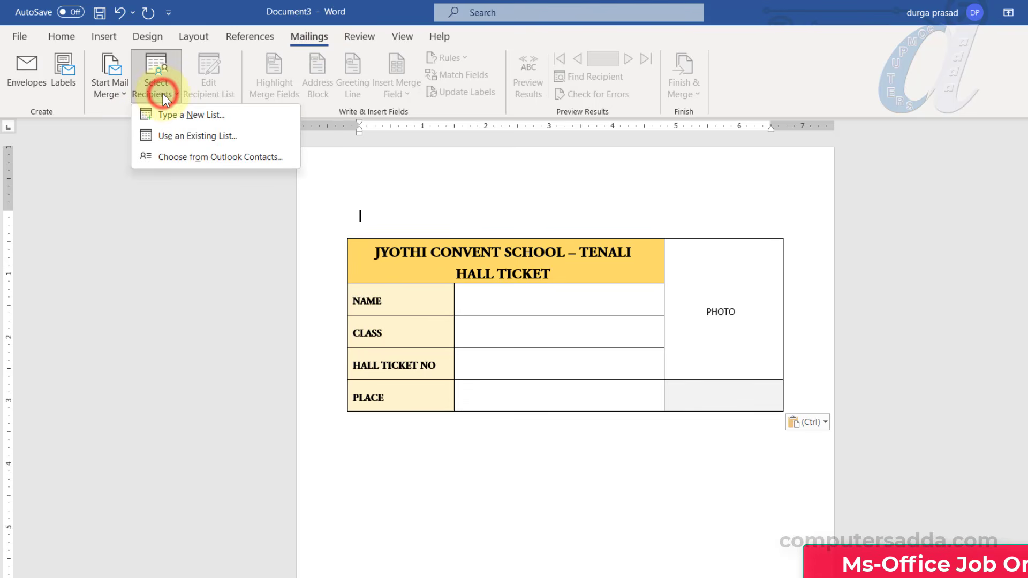
{"action": "left_click", "coordinate": [248, 136]}
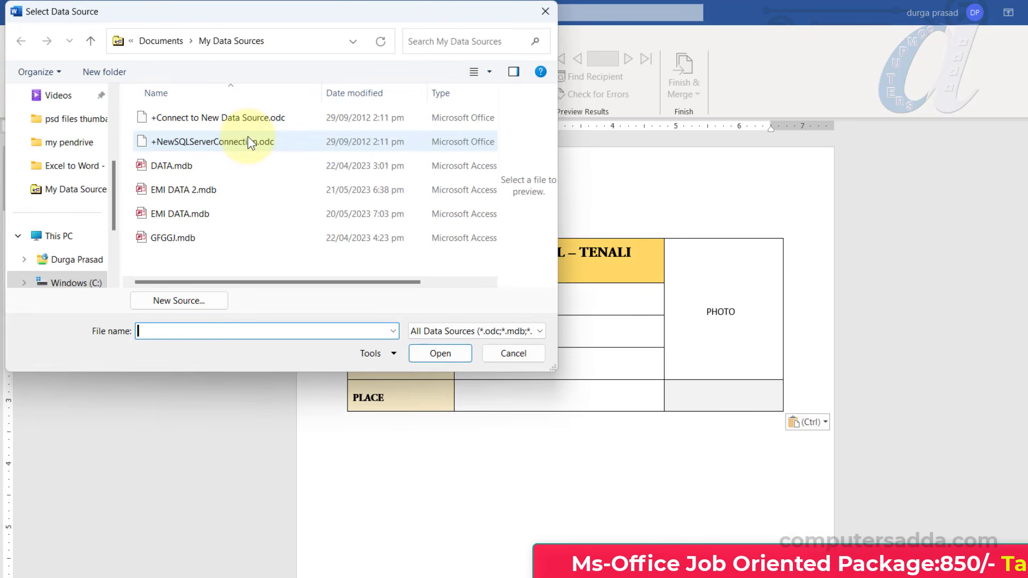
{"action": "scroll", "coordinate": [43, 161], "scroll_direction": "up", "scroll_amount": 5}
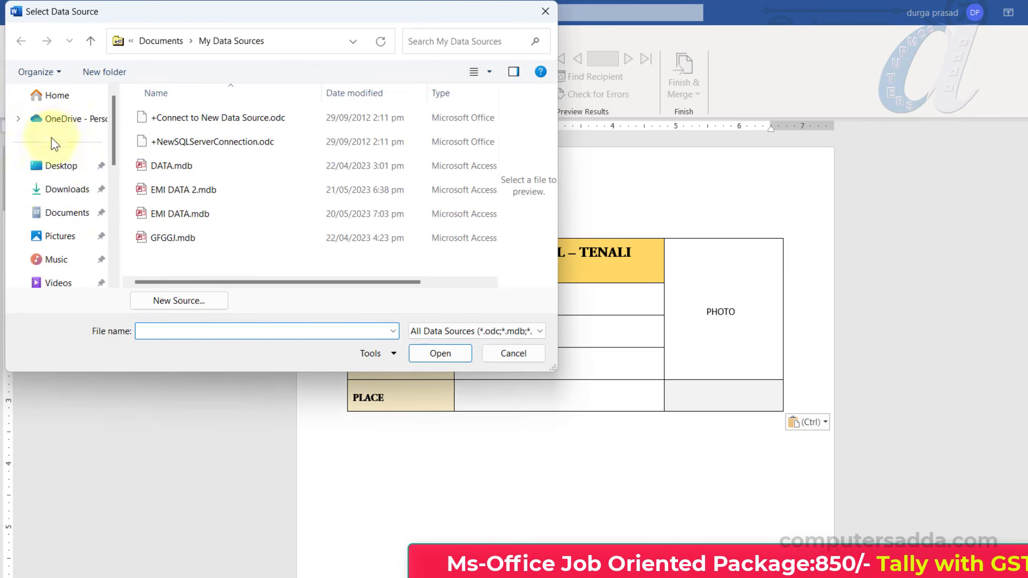
{"action": "left_click", "coordinate": [62, 165]}
{"action": "scroll", "coordinate": [280, 171], "scroll_direction": "down", "scroll_amount": 1}
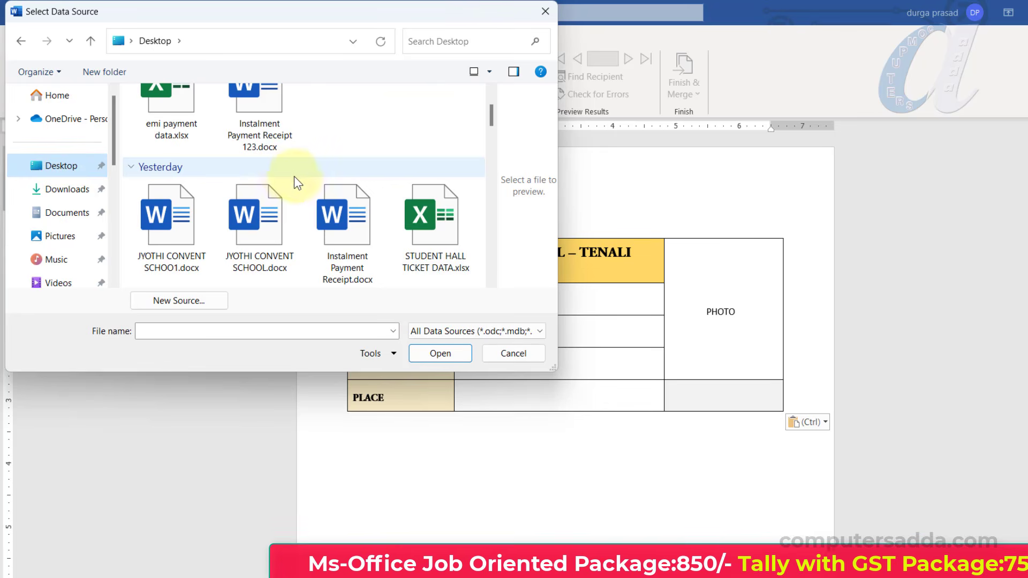
{"action": "left_click", "coordinate": [433, 239]}
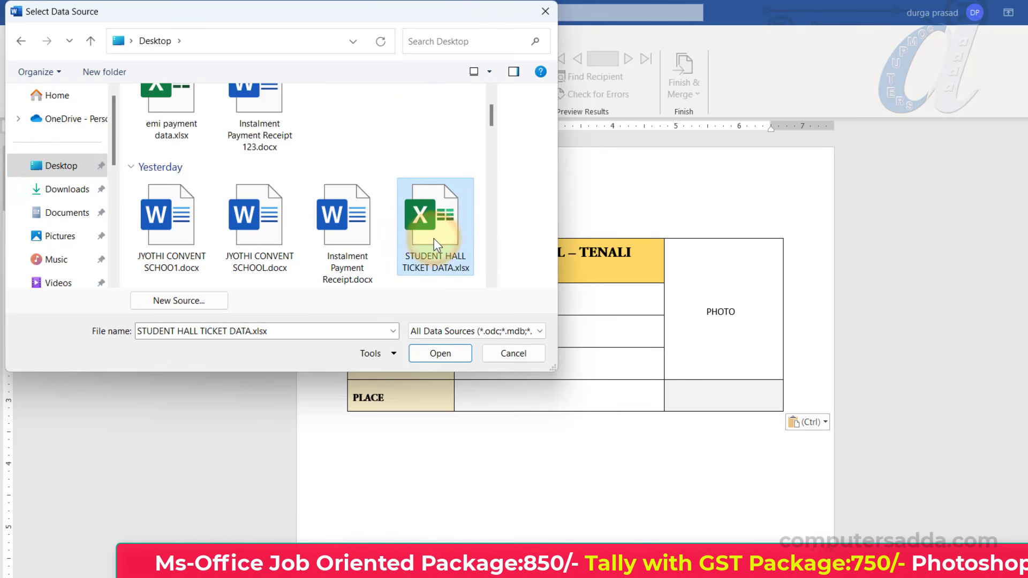
{"action": "left_click", "coordinate": [440, 354]}
{"action": "left_click", "coordinate": [770, 438]}
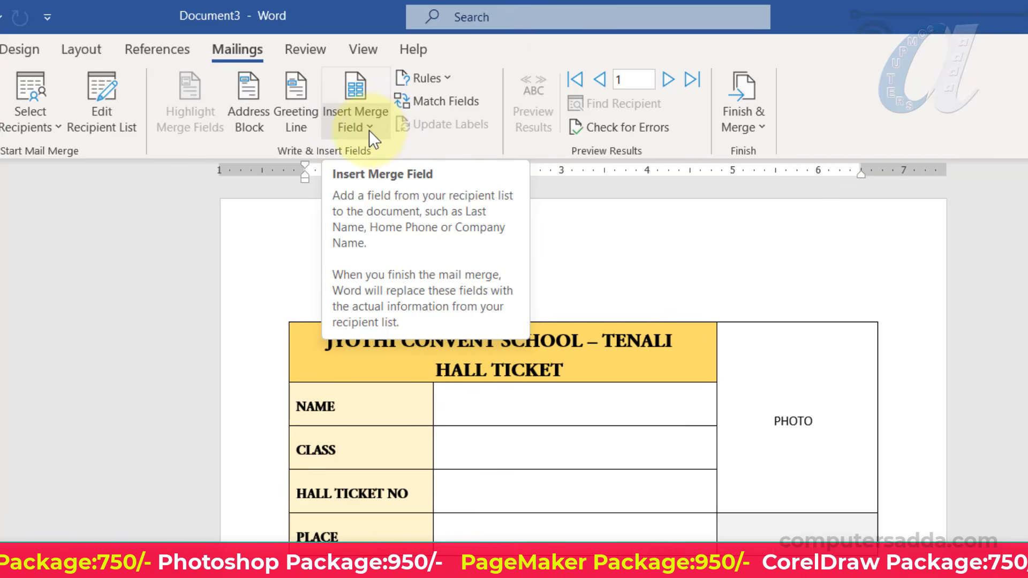
Insert the NAME and CLASS merge fields into their value cells
{"action": "left_click", "coordinate": [369, 129]}
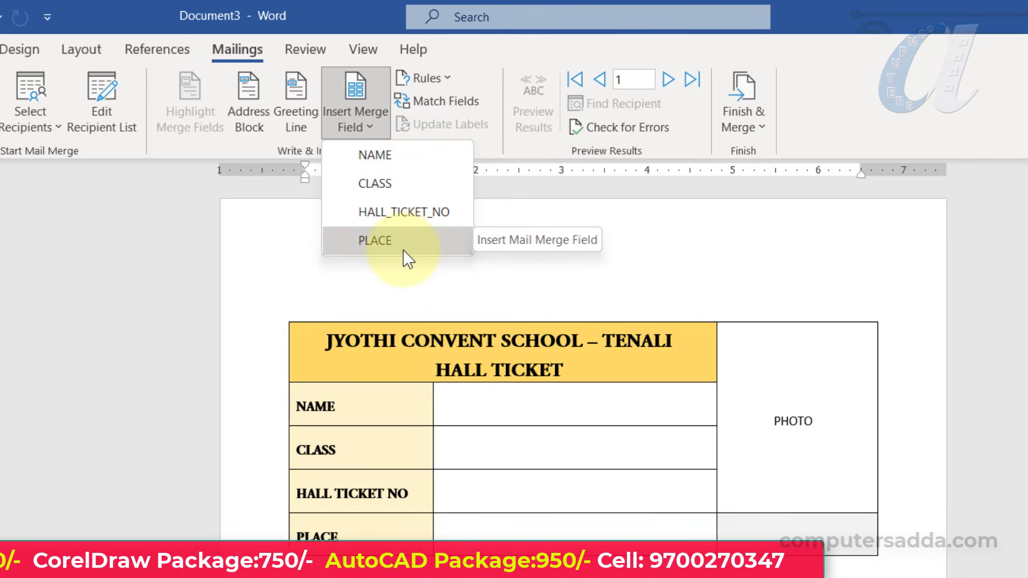
{"action": "left_click", "coordinate": [463, 406]}
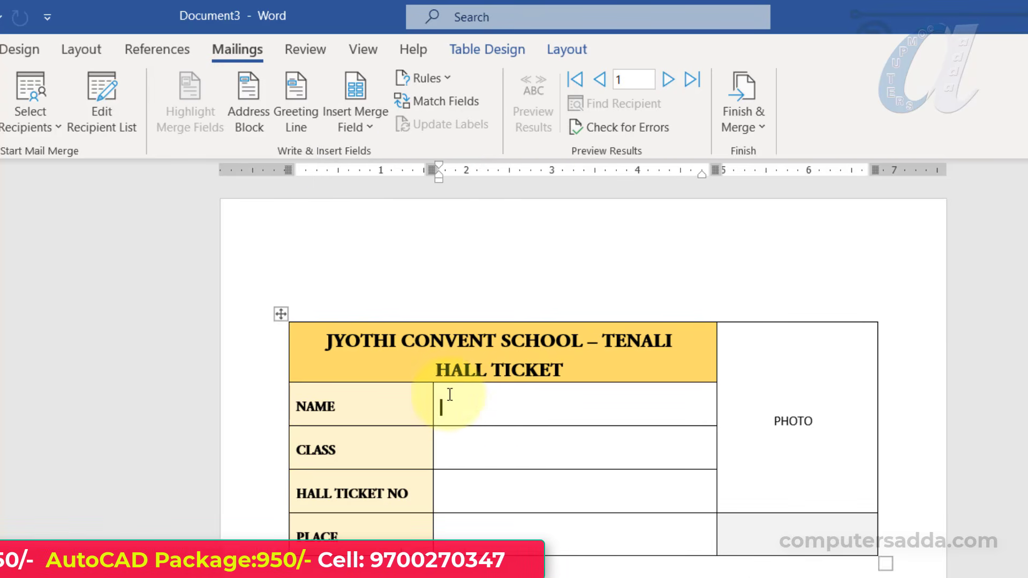
{"action": "left_click", "coordinate": [357, 124]}
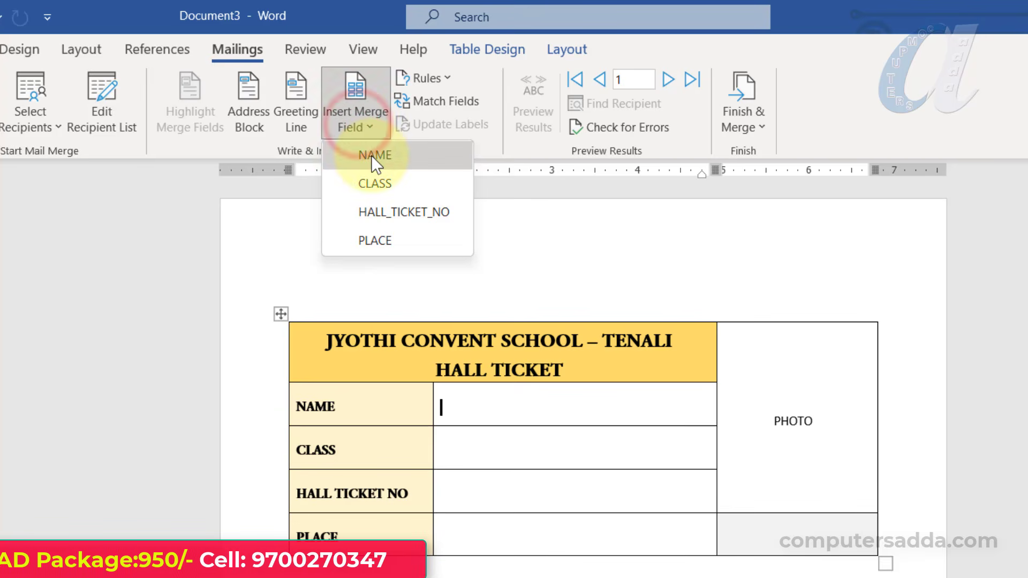
{"action": "left_click", "coordinate": [371, 155]}
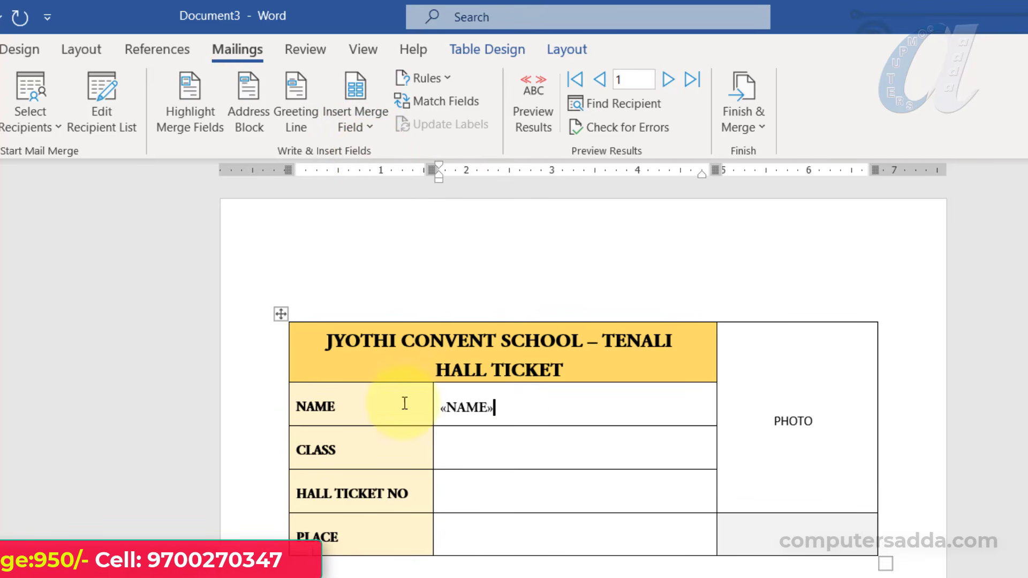
{"action": "left_click", "coordinate": [532, 406]}
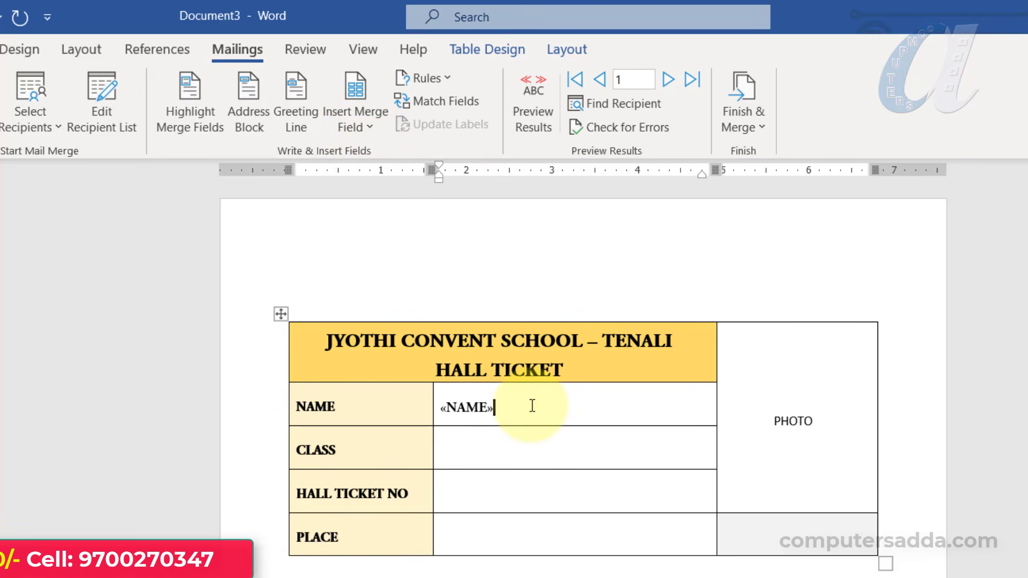
{"action": "left_click", "coordinate": [482, 450]}
{"action": "left_click", "coordinate": [366, 128]}
{"action": "left_click", "coordinate": [374, 185]}
Insert the HALL_TICKET_NO and PLACE merge fields into their value cells
{"action": "key", "text": "Down"}
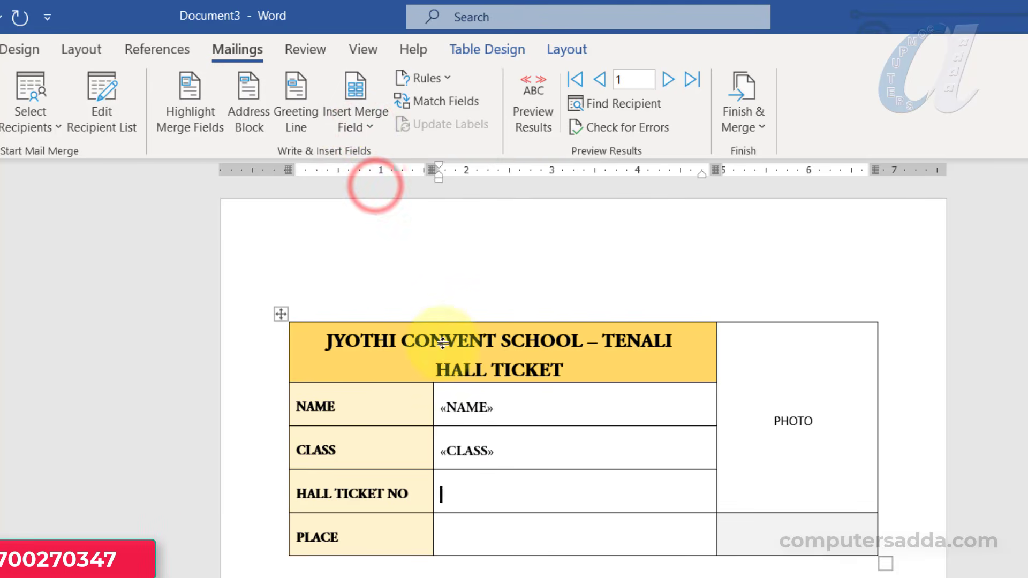
{"action": "left_click", "coordinate": [357, 128]}
{"action": "left_click", "coordinate": [384, 211]}
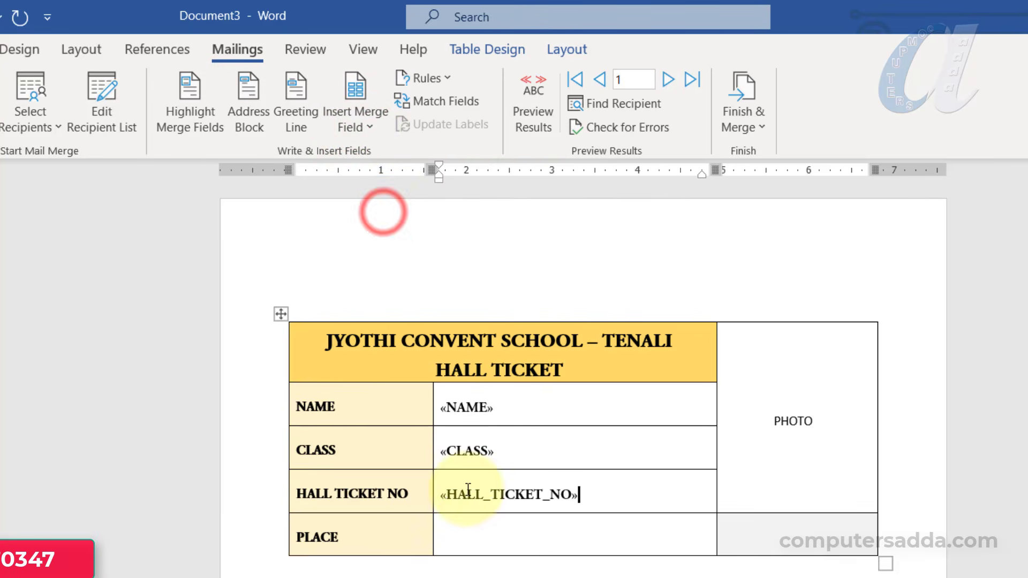
{"action": "left_click", "coordinate": [470, 531]}
{"action": "left_click", "coordinate": [364, 127]}
{"action": "left_click", "coordinate": [377, 240]}
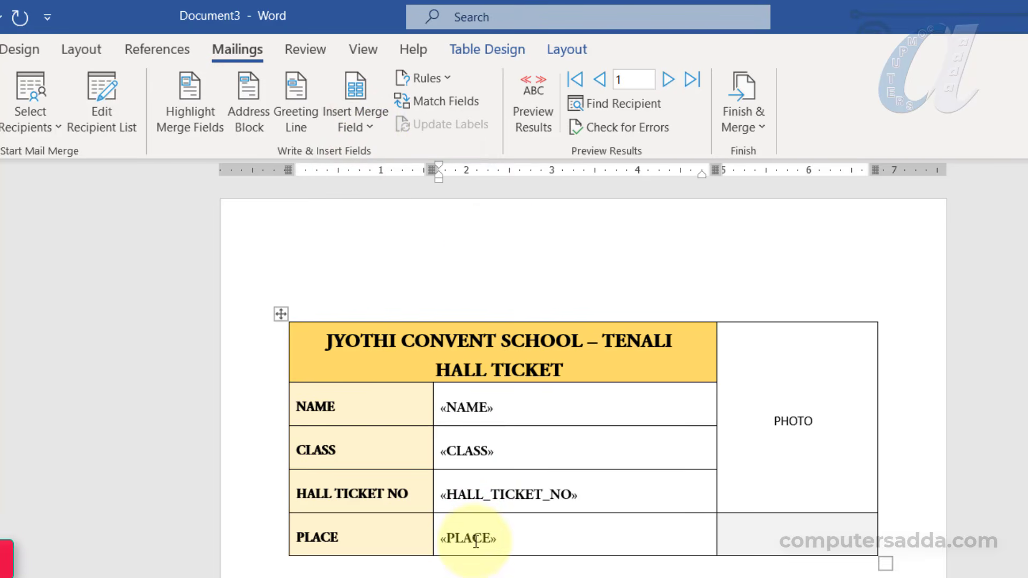
Merge all sample records into a new editable document and scroll through the resulting labels
{"action": "left_click", "coordinate": [742, 120]}
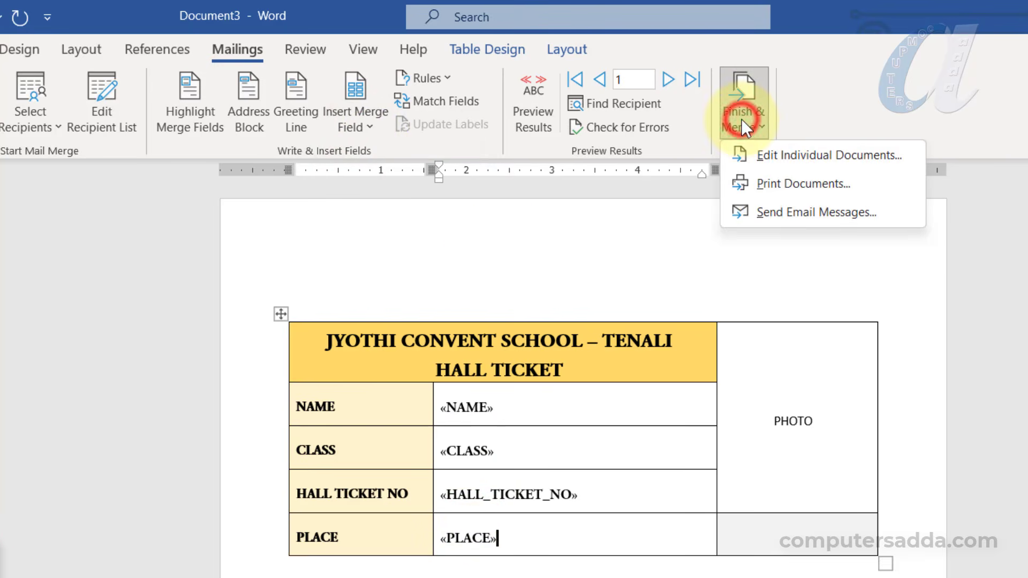
{"action": "left_click", "coordinate": [768, 151]}
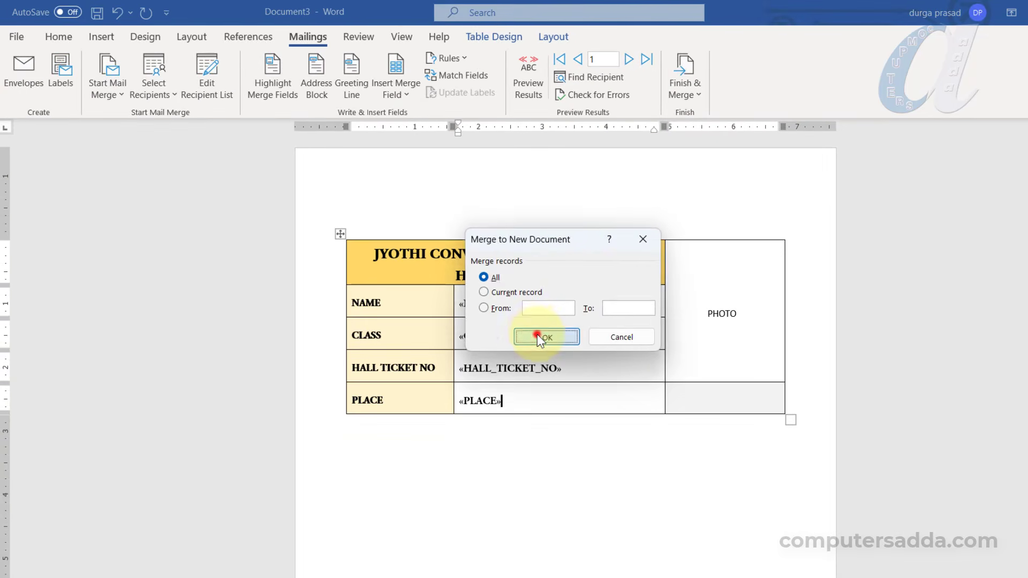
{"action": "left_click", "coordinate": [538, 334]}
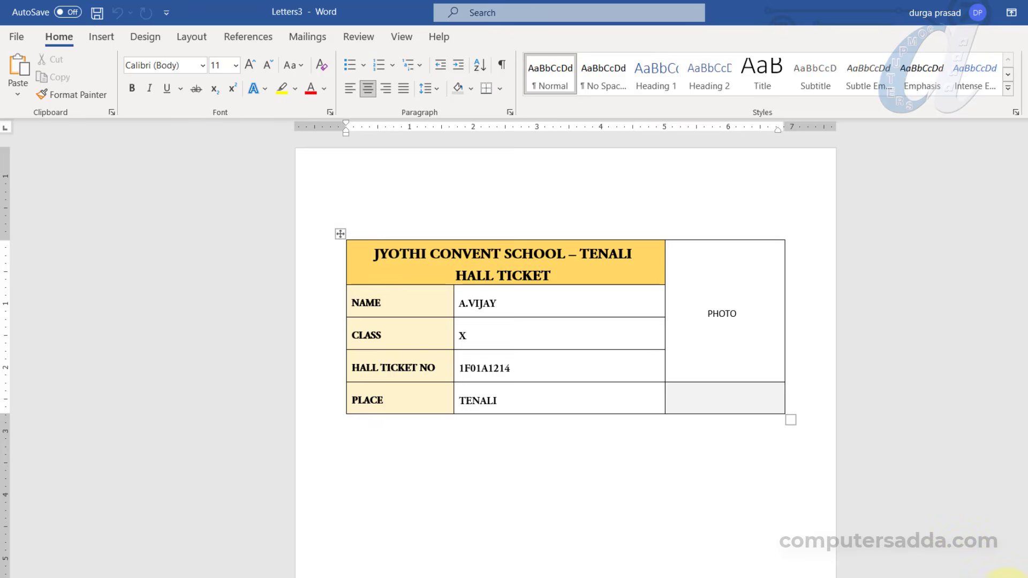
{"action": "scroll", "coordinate": [566, 359], "scroll_direction": "down", "scroll_amount": 7}
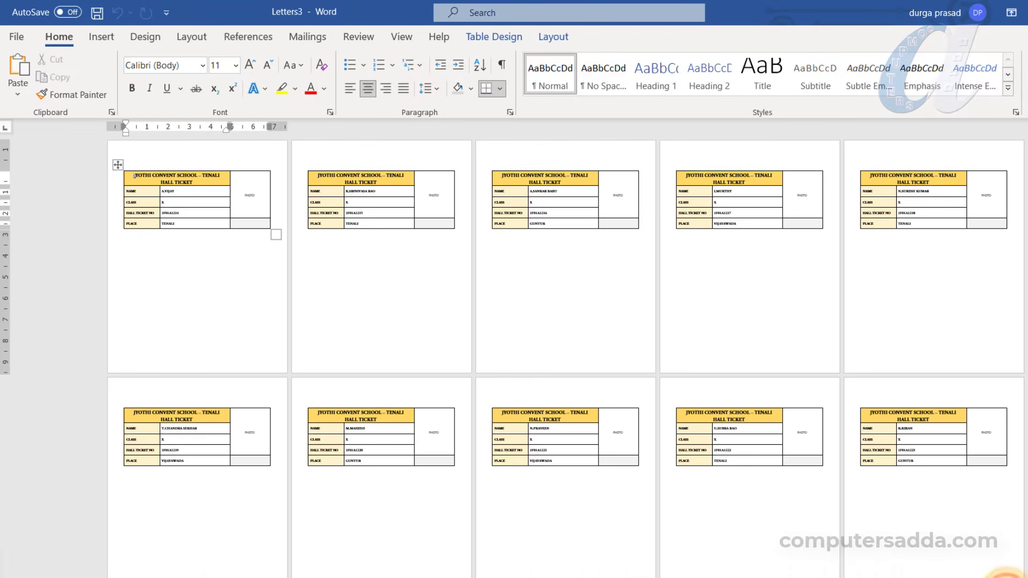
{"action": "scroll", "coordinate": [565, 359], "scroll_direction": "down", "scroll_amount": 2}
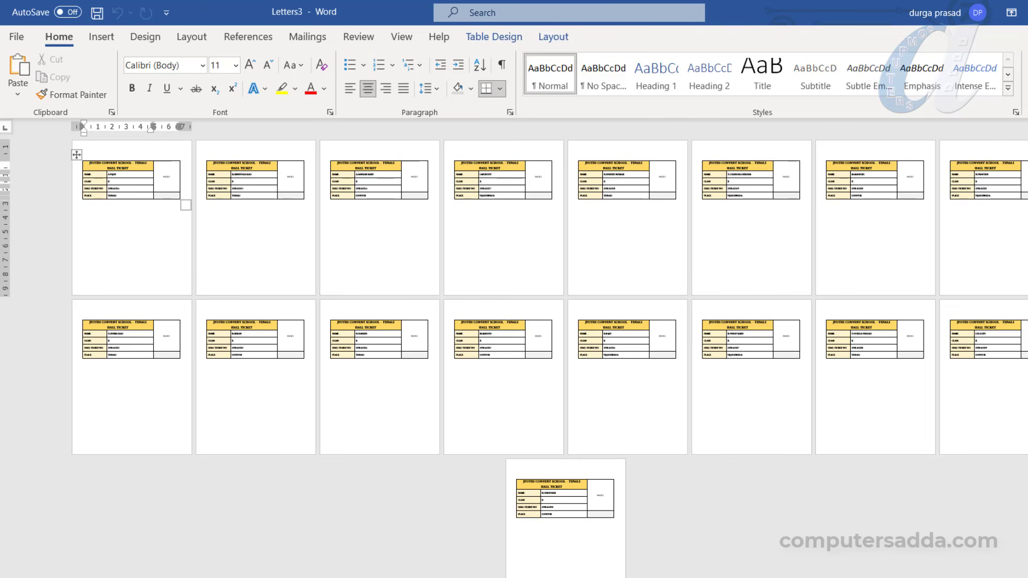
{"action": "scroll", "coordinate": [566, 358], "scroll_direction": "up", "scroll_amount": 6}
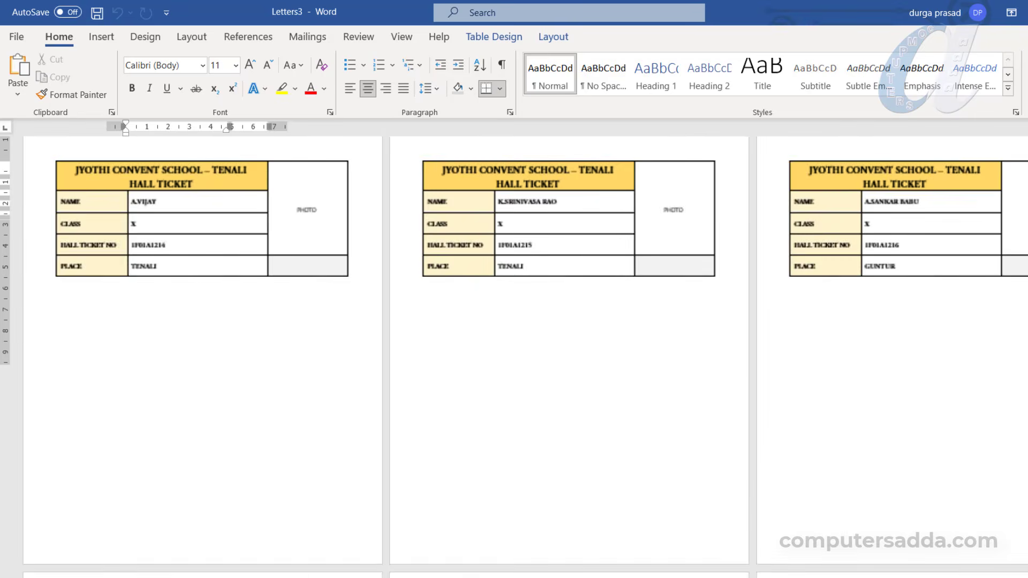
{"action": "scroll", "coordinate": [287, 171], "scroll_direction": "up", "scroll_amount": 2}
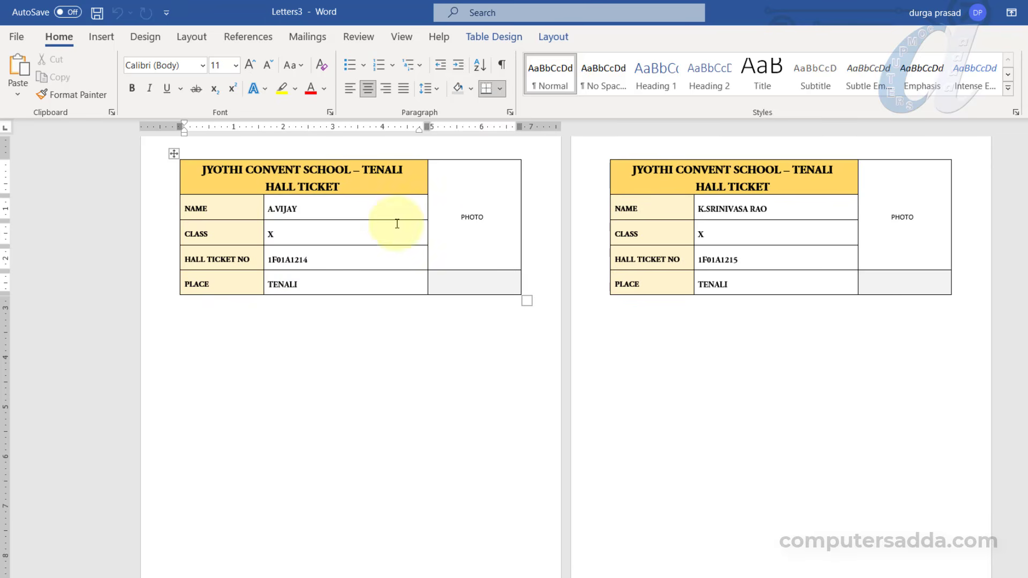
{"action": "scroll", "coordinate": [278, 276], "scroll_direction": "up", "scroll_amount": 1}
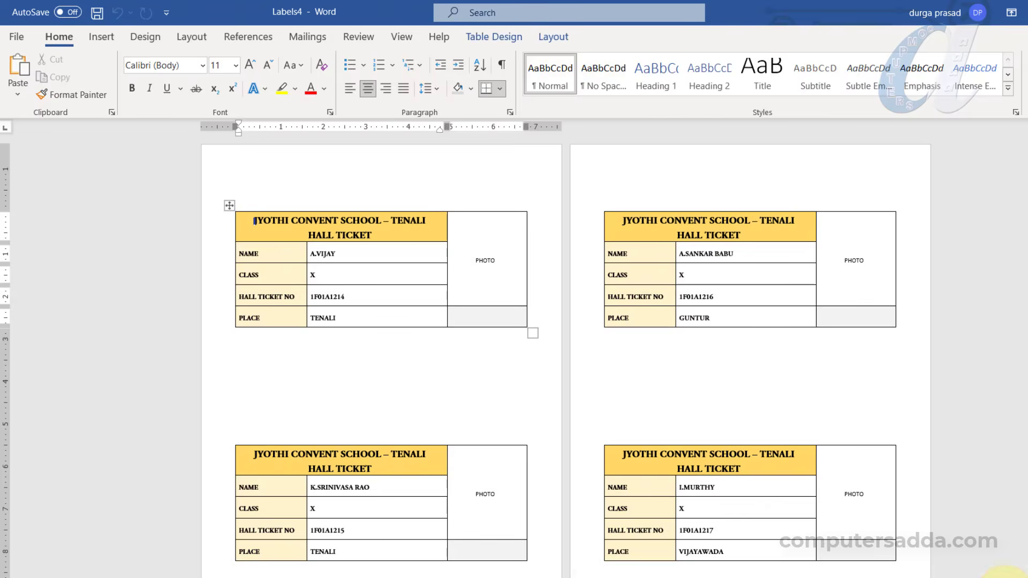
{"action": "scroll", "coordinate": [1006, 573], "scroll_direction": "up", "scroll_amount": 2}
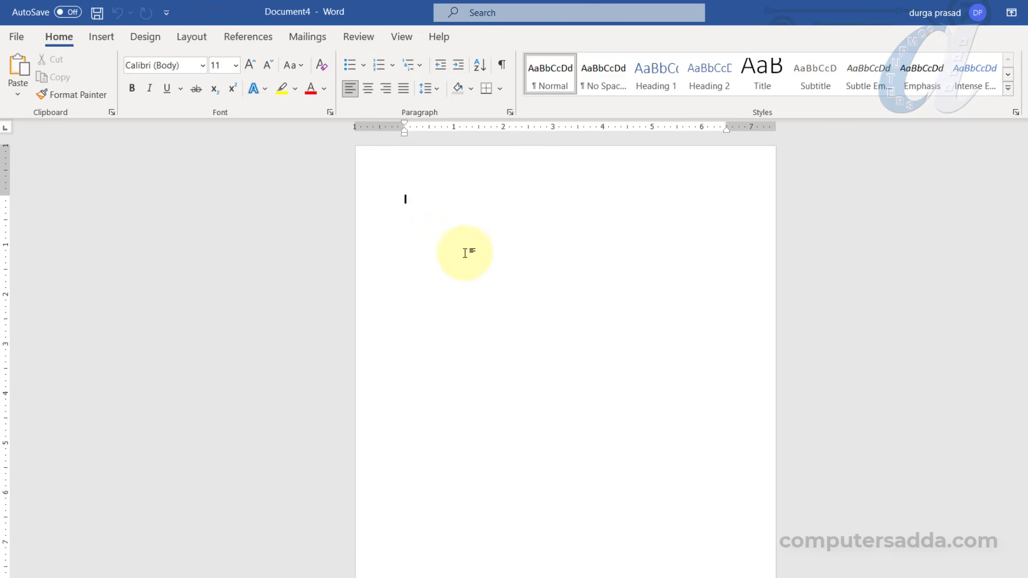
Start a label mail merge with the 5.5" x 8.5" 1/2 Letter postcard and adjust the label column width
{"action": "left_click", "coordinate": [299, 40]}
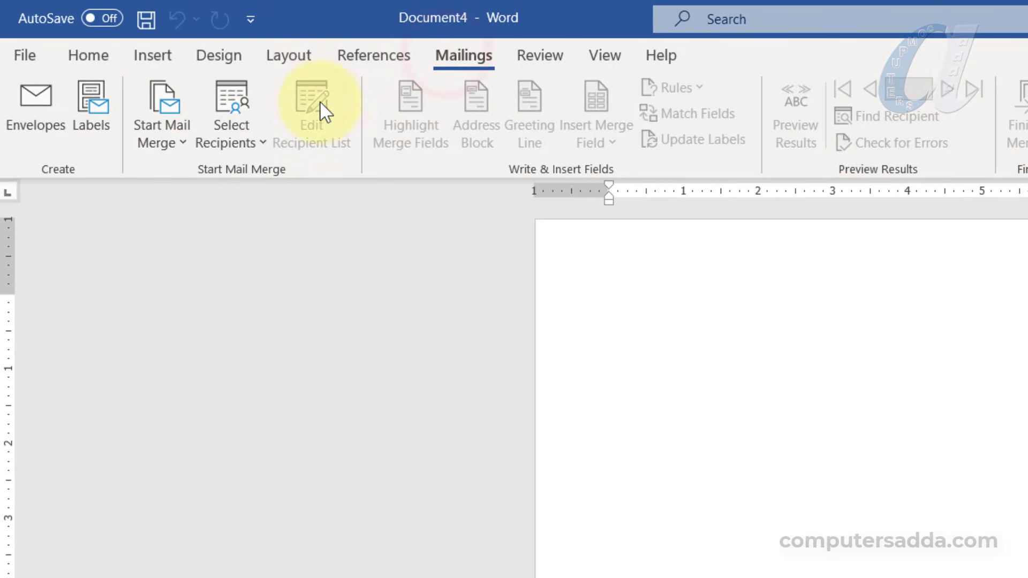
{"action": "left_click", "coordinate": [181, 141]}
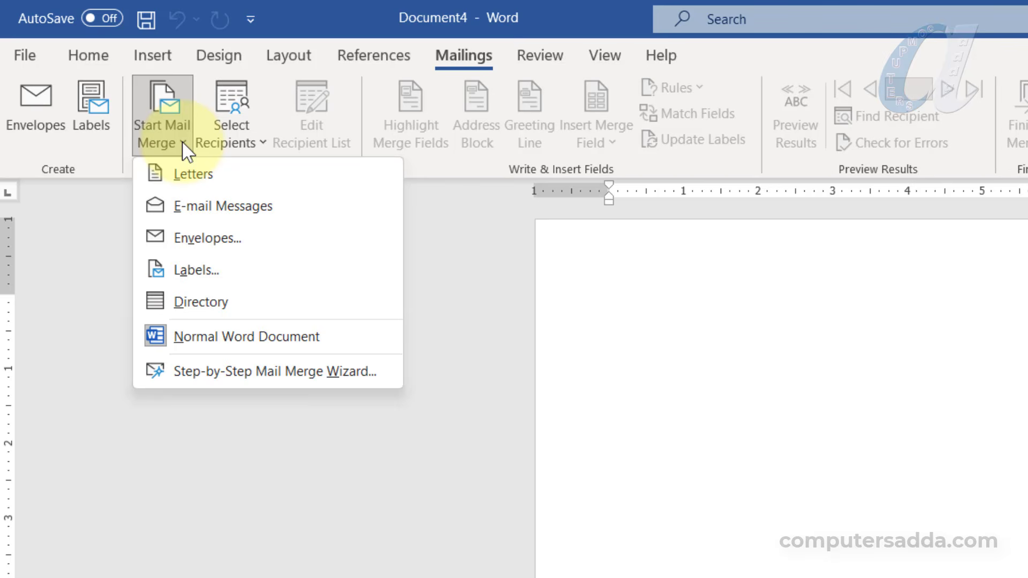
{"action": "left_click", "coordinate": [220, 272]}
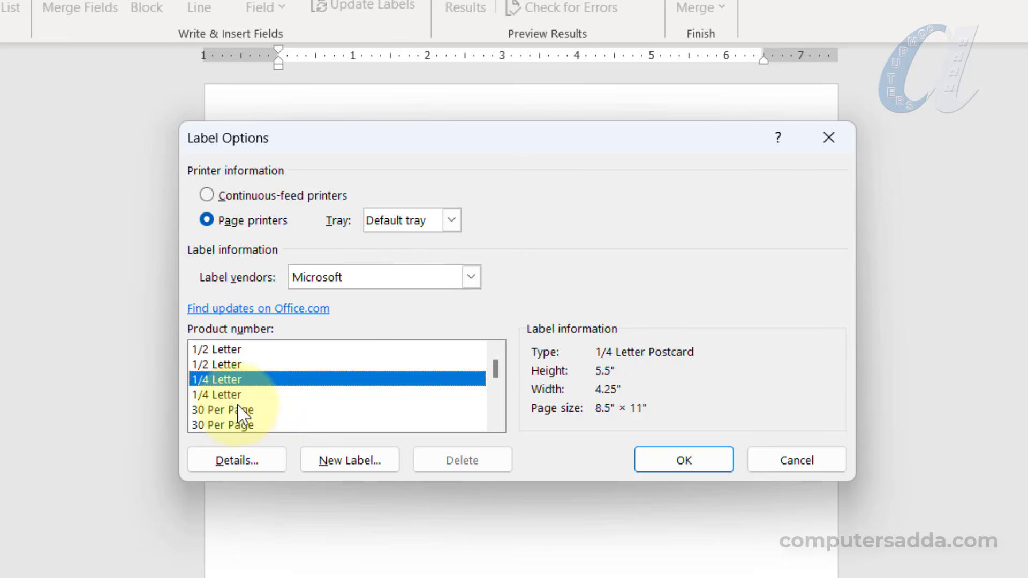
{"action": "left_click", "coordinate": [220, 351]}
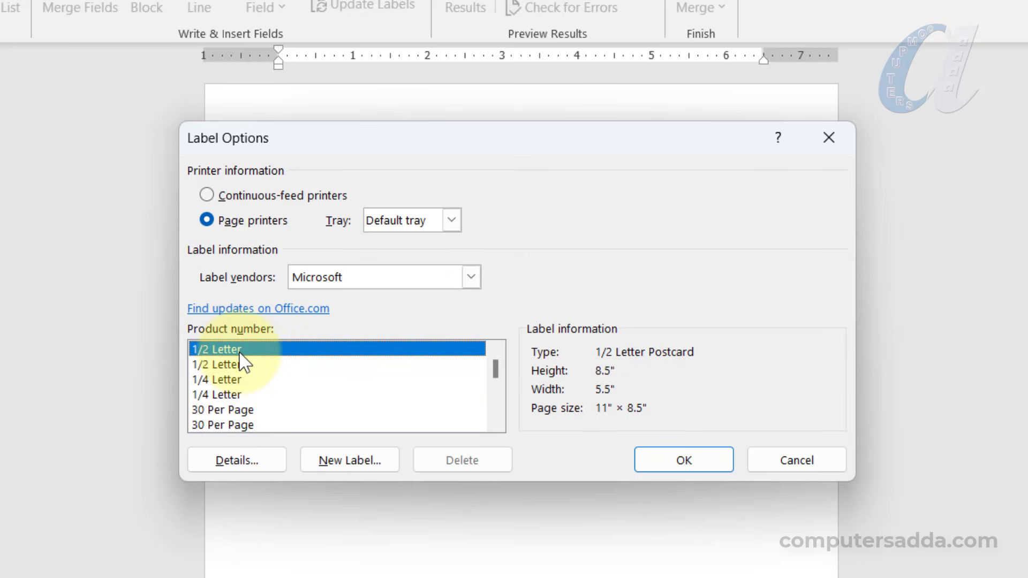
{"action": "left_click", "coordinate": [228, 364]}
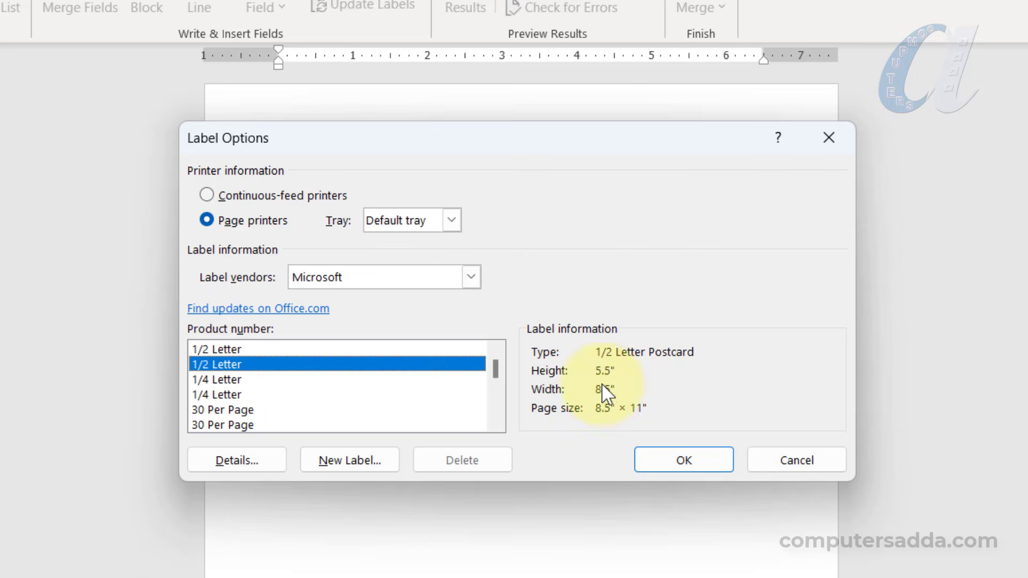
{"action": "left_click", "coordinate": [670, 455]}
{"action": "left_click_drag", "start_coordinate": [827, 59], "coordinate": [791, 61]}
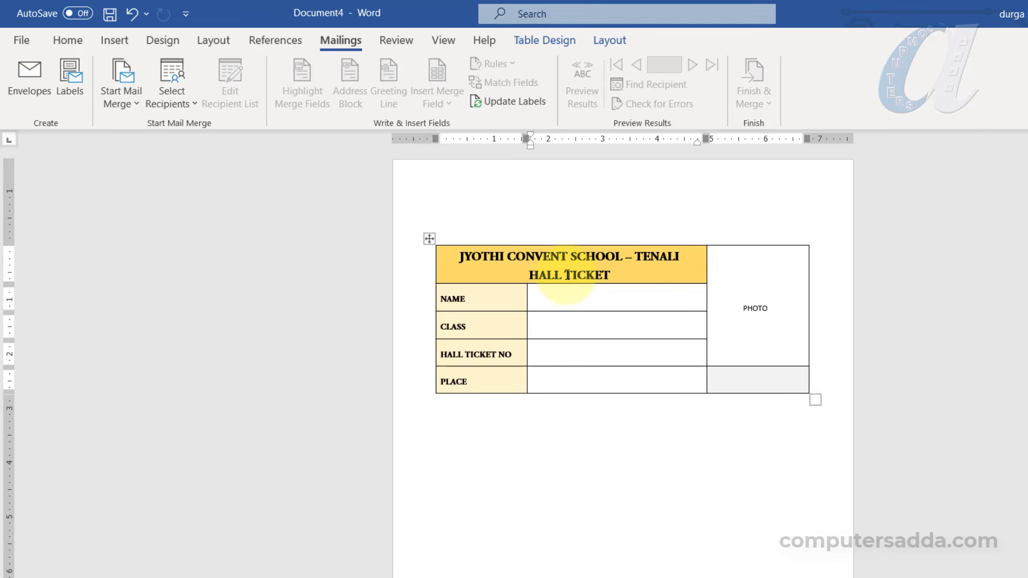
Use Sheet1$ of Desktop\STUDENT HALL TICKET DATA.xlsx as the existing recipient list
{"action": "left_click", "coordinate": [182, 102]}
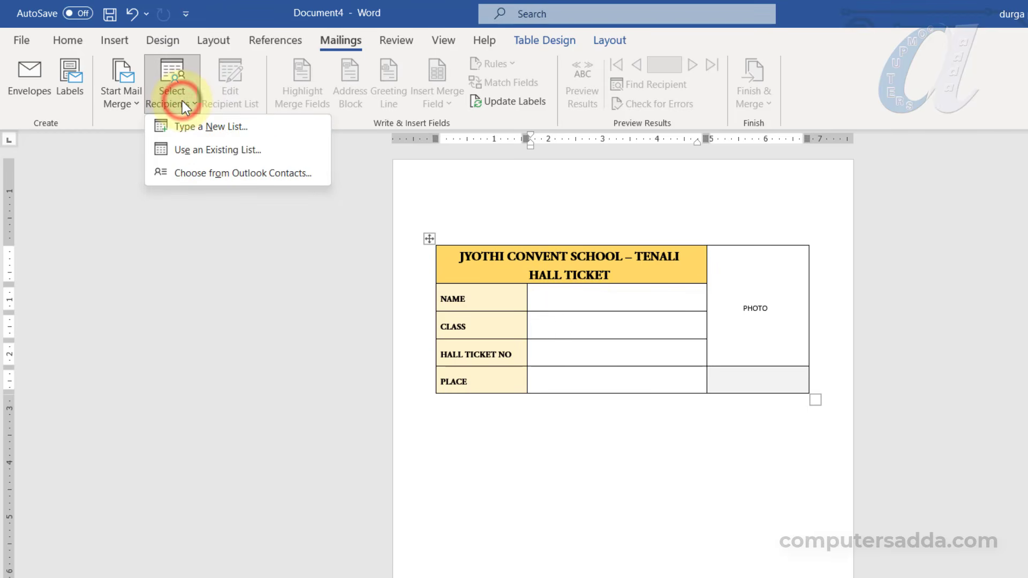
{"action": "left_click", "coordinate": [253, 152]}
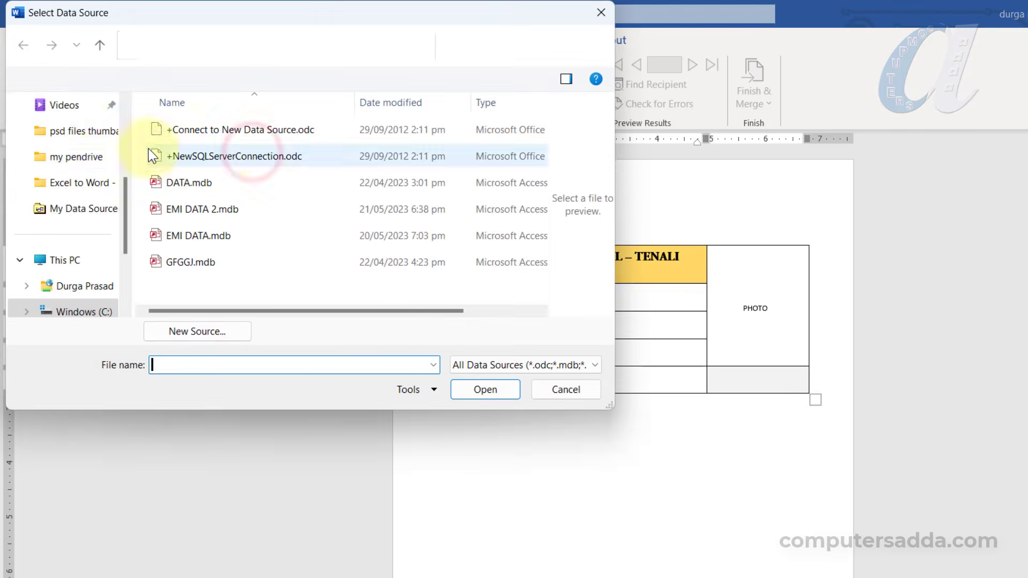
{"action": "scroll", "coordinate": [62, 166], "scroll_direction": "up", "scroll_amount": 3}
{"action": "left_click", "coordinate": [64, 182]}
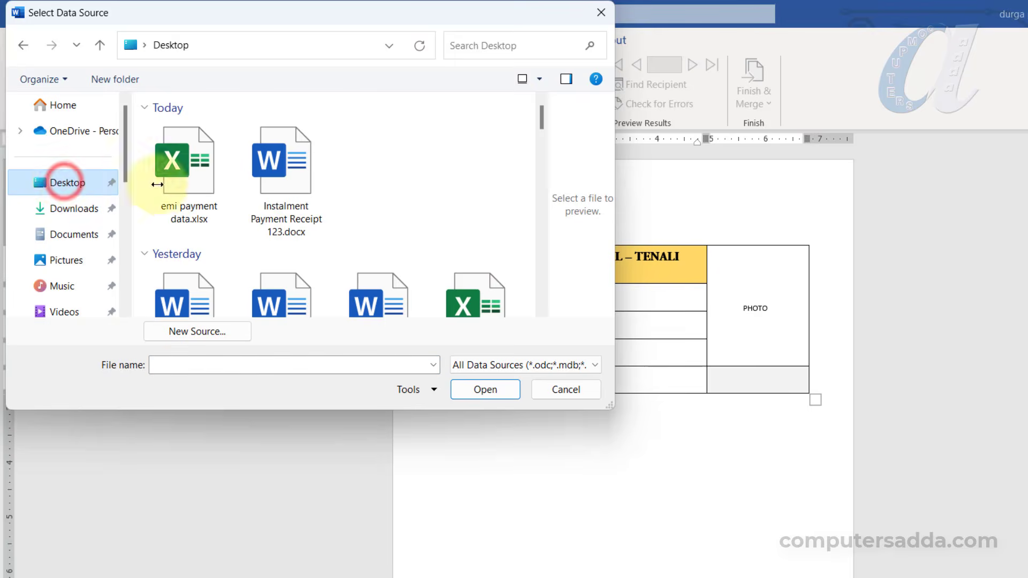
{"action": "scroll", "coordinate": [295, 204], "scroll_direction": "down", "scroll_amount": 2}
{"action": "left_click", "coordinate": [476, 266]}
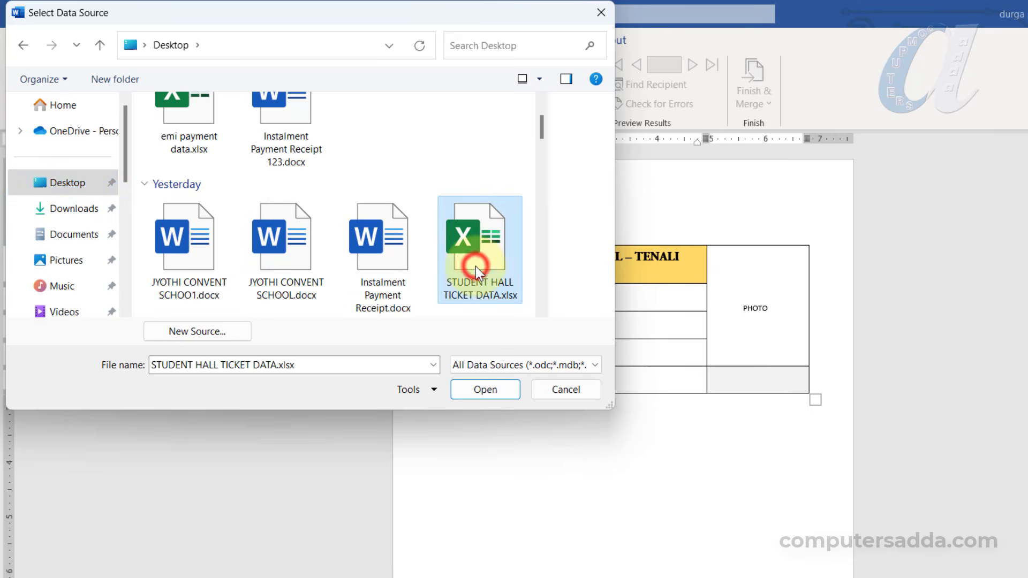
{"action": "left_click", "coordinate": [480, 386]}
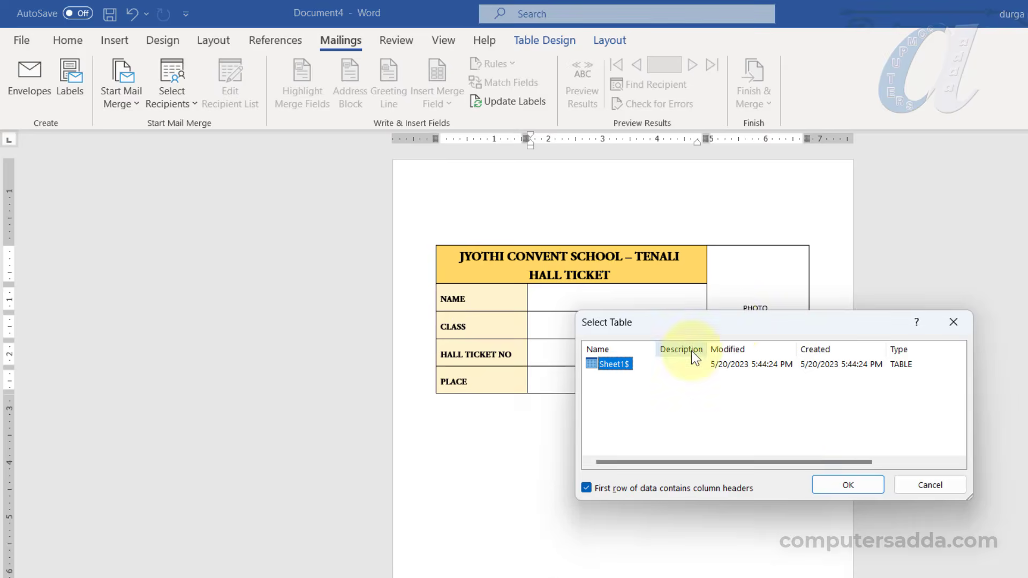
{"action": "left_click", "coordinate": [842, 486]}
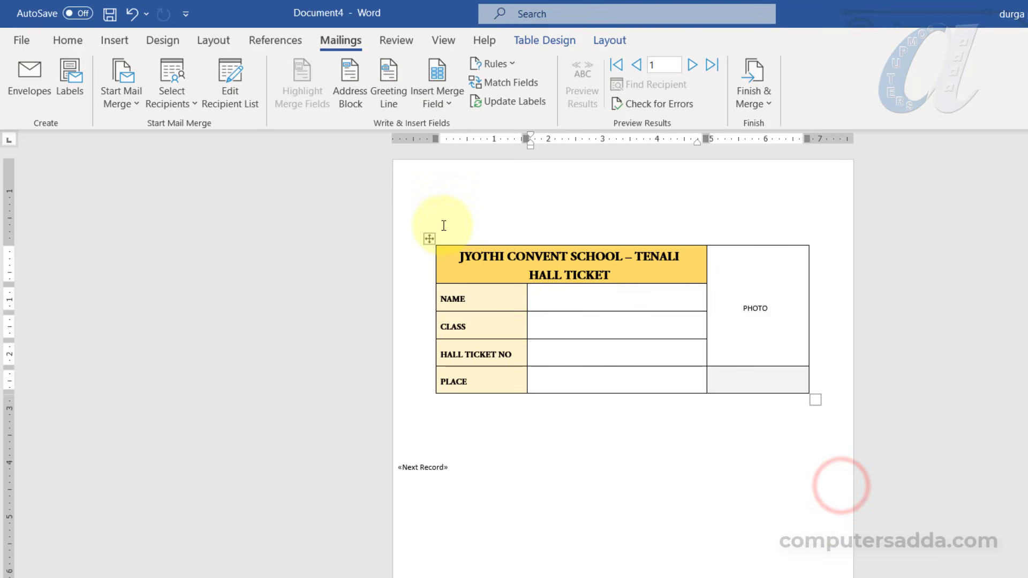
Insert the NAME, CLASS, HALL_TICKET_NO and PLACE merge fields into their hall-ticket value cells
{"action": "left_click", "coordinate": [438, 104]}
{"action": "left_click", "coordinate": [453, 126]}
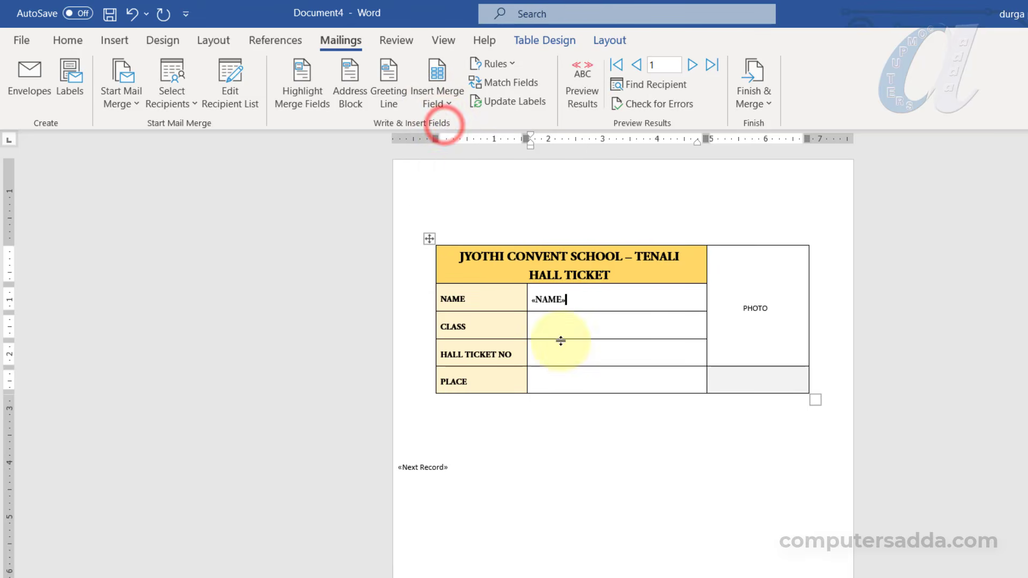
{"action": "left_click", "coordinate": [556, 328]}
{"action": "left_click", "coordinate": [438, 104]}
{"action": "left_click", "coordinate": [455, 150]}
{"action": "left_click", "coordinate": [551, 353]}
{"action": "left_click", "coordinate": [438, 104]}
{"action": "left_click", "coordinate": [453, 173]}
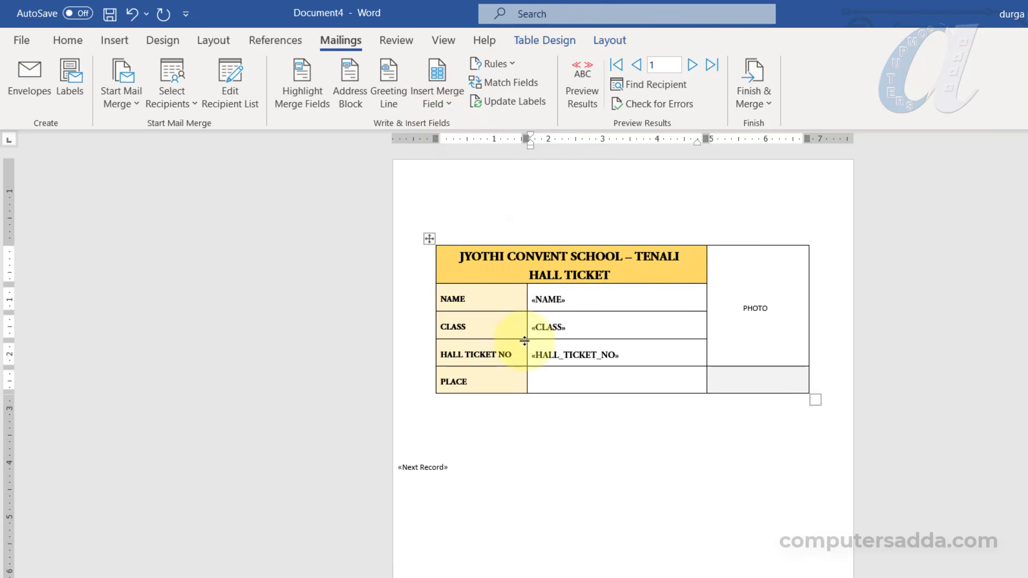
{"action": "left_click", "coordinate": [551, 381]}
{"action": "left_click", "coordinate": [438, 104]}
{"action": "left_click", "coordinate": [454, 194]}
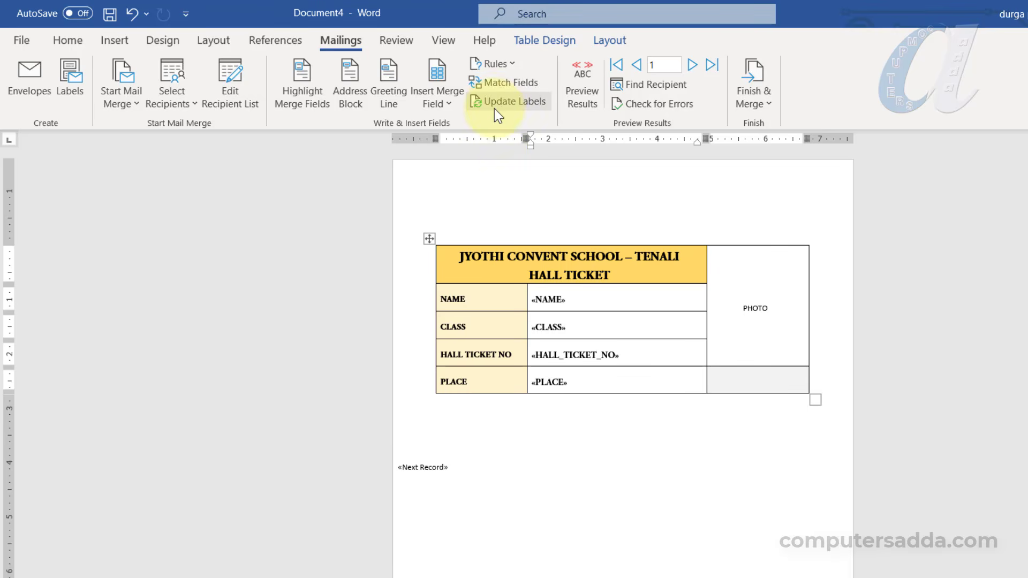
Update labels so the field layout is copied into the second label, then check it
{"action": "left_click", "coordinate": [528, 103]}
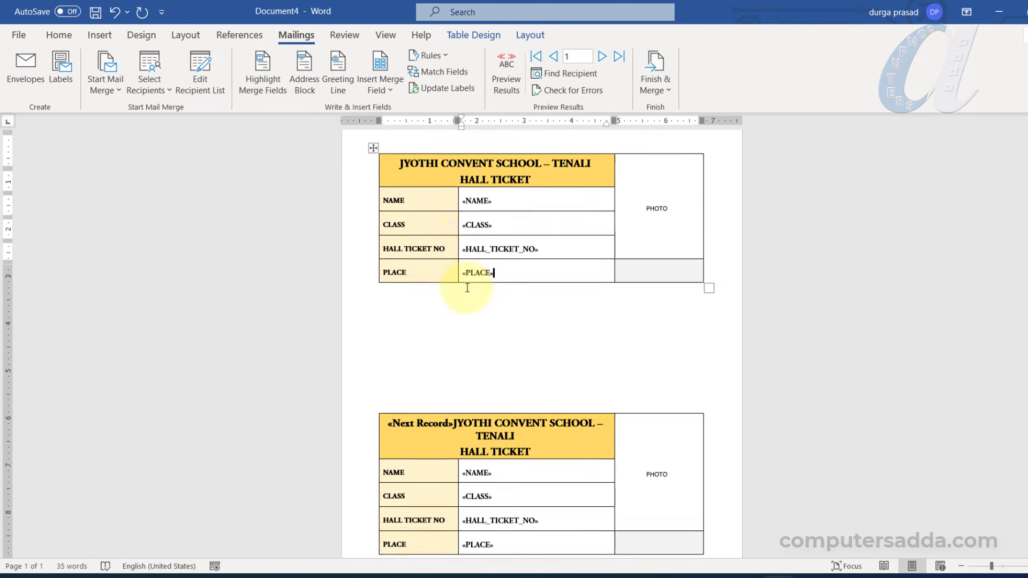
{"action": "scroll", "coordinate": [468, 300], "scroll_direction": "down", "scroll_amount": 1}
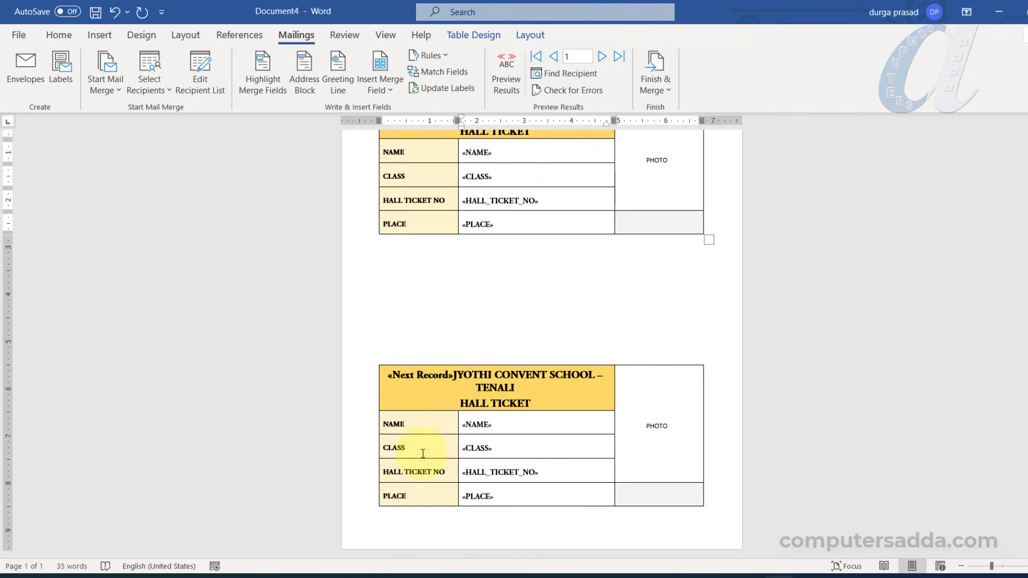
{"action": "scroll", "coordinate": [466, 413], "scroll_direction": "up", "scroll_amount": 1}
{"action": "scroll", "coordinate": [428, 395], "scroll_direction": "down", "scroll_amount": 1}
{"action": "scroll", "coordinate": [427, 391], "scroll_direction": "up", "scroll_amount": 1}
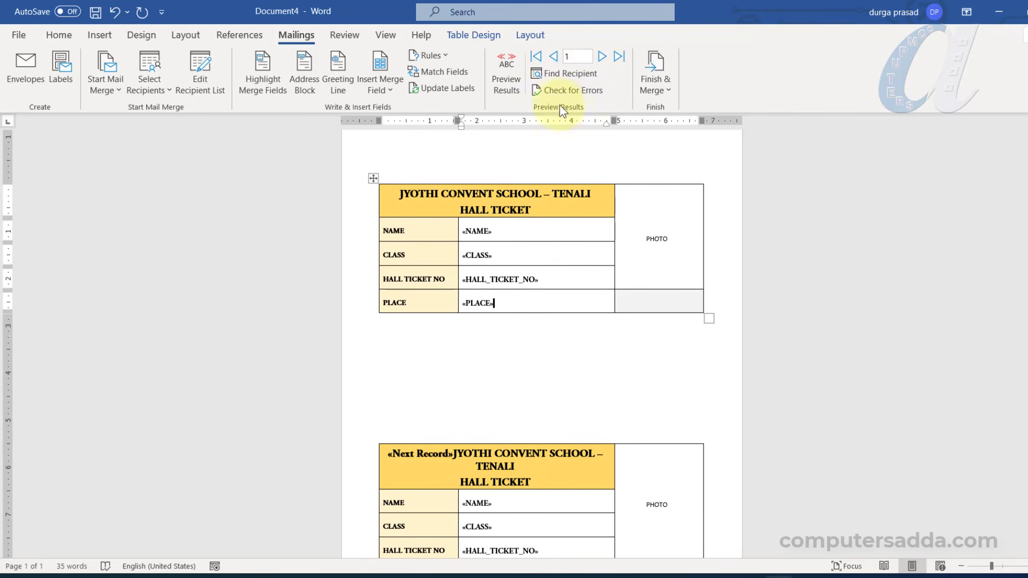
Merge all student records into a new editable document with Edit Individual Documents
{"action": "left_click", "coordinate": [655, 83]}
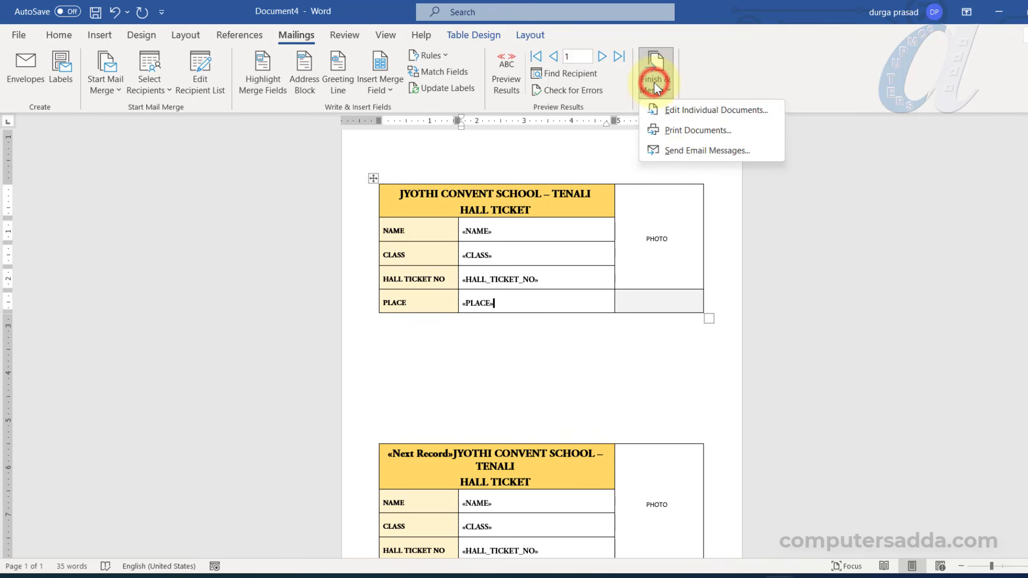
{"action": "left_click", "coordinate": [682, 111]}
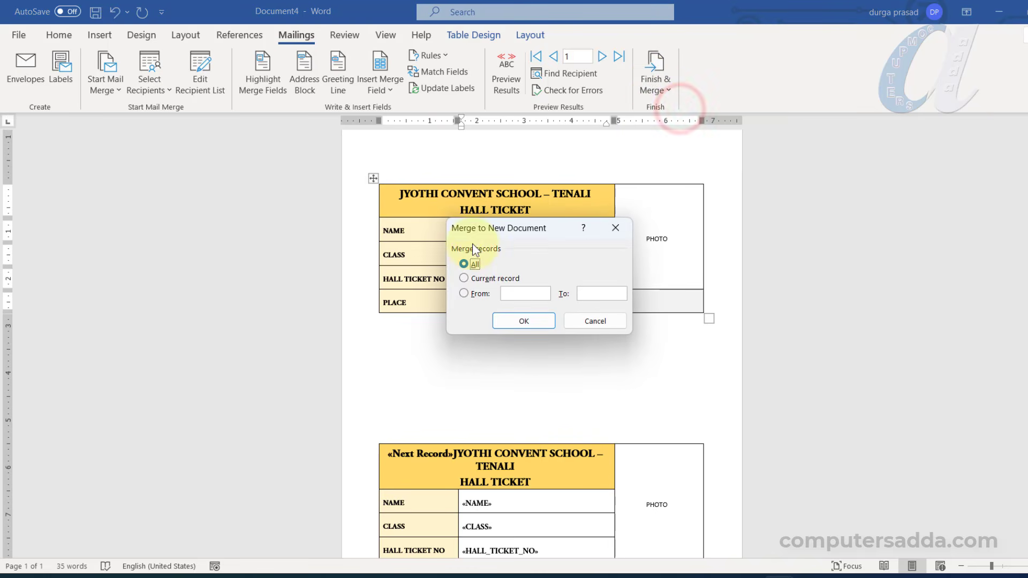
{"action": "left_click", "coordinate": [514, 321]}
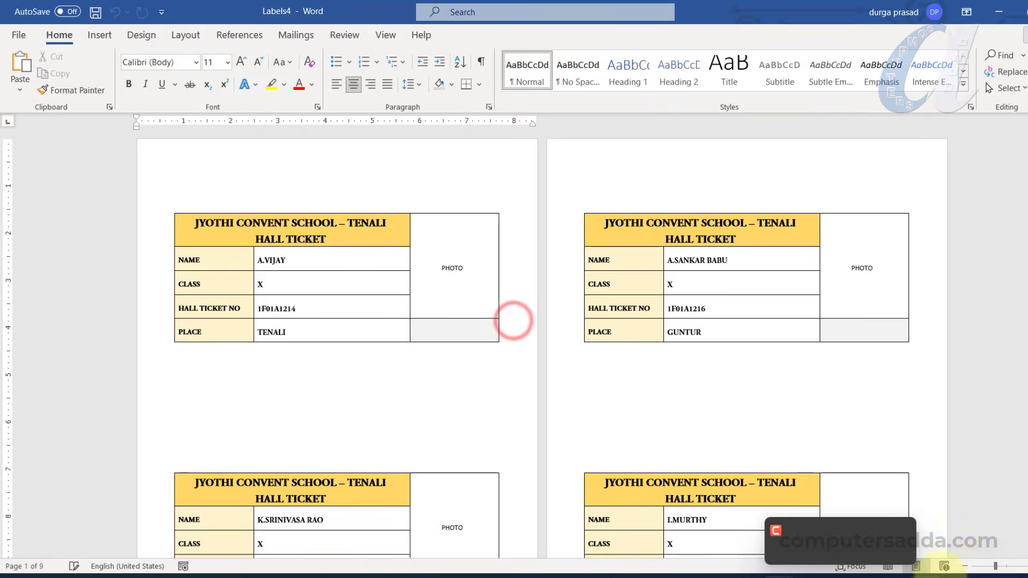
Zoom out to three pages across and scroll through the nine pages of filled hall tickets
{"action": "left_click", "coordinate": [961, 566]}
{"action": "left_click", "coordinate": [960, 566]}
{"action": "left_click", "coordinate": [960, 567]}
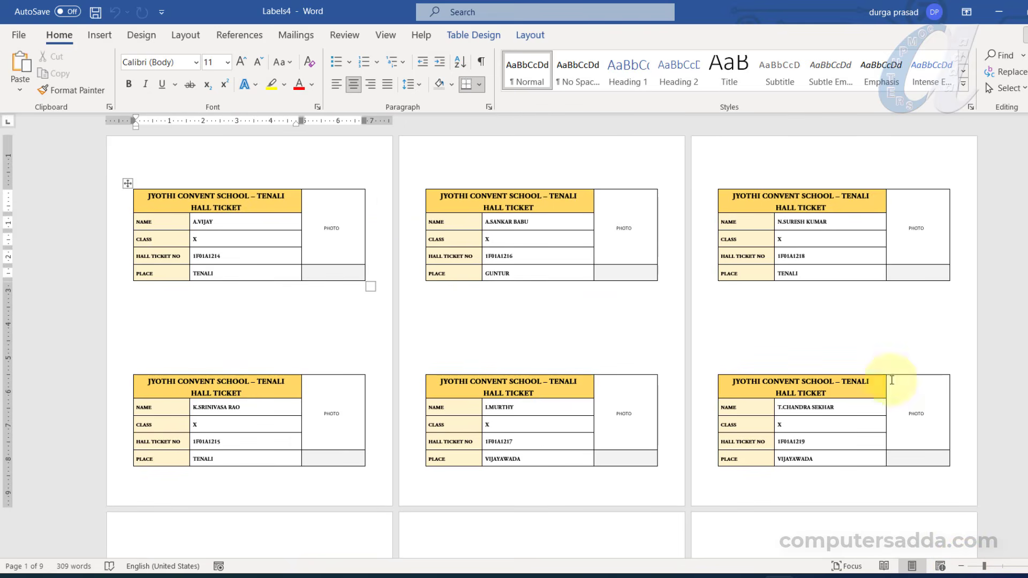
{"action": "scroll", "coordinate": [415, 224], "scroll_direction": "up", "scroll_amount": 3}
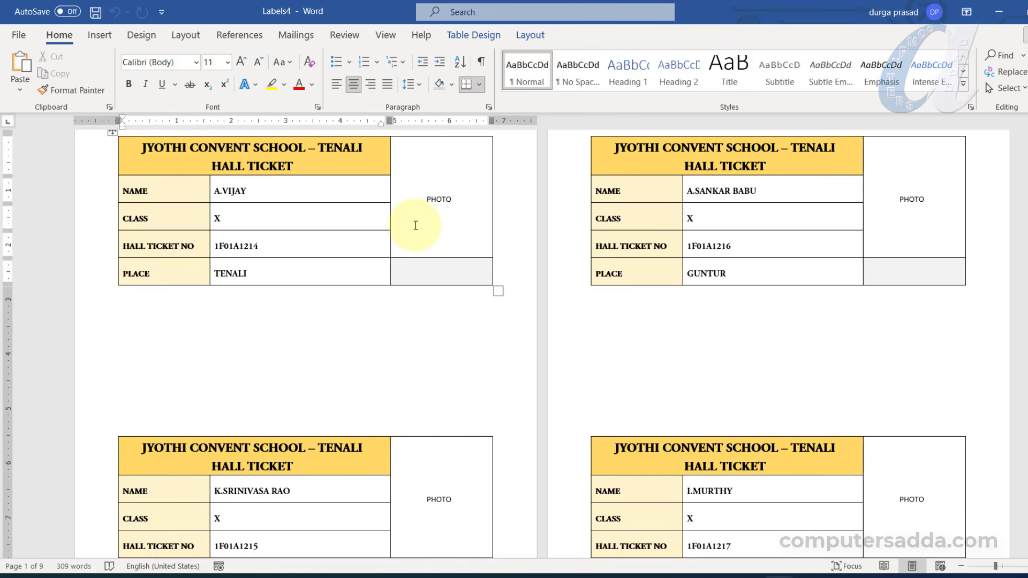
{"action": "scroll", "coordinate": [415, 225], "scroll_direction": "down", "scroll_amount": 15}
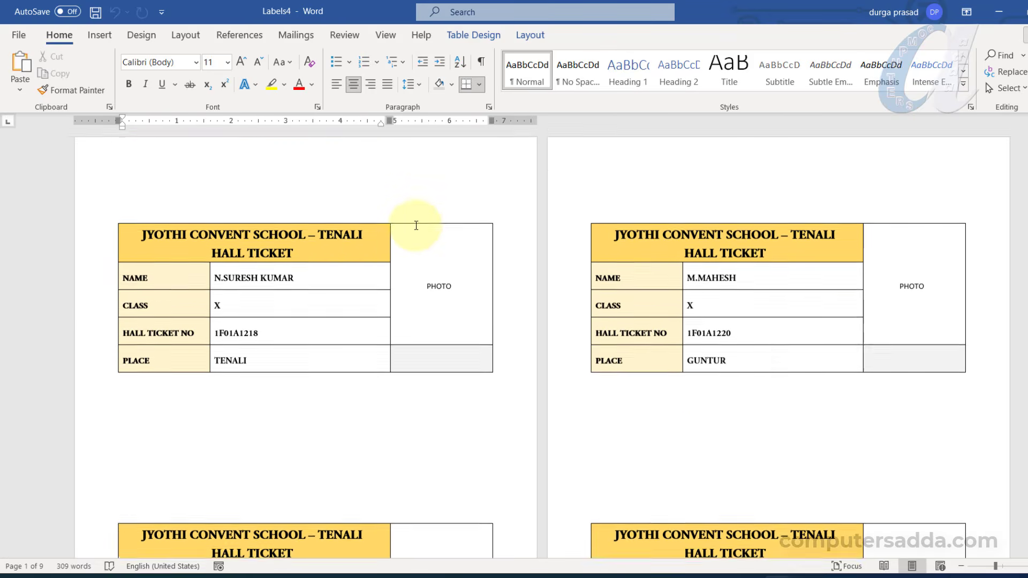
{"action": "scroll", "coordinate": [416, 225], "scroll_direction": "down", "scroll_amount": 10}
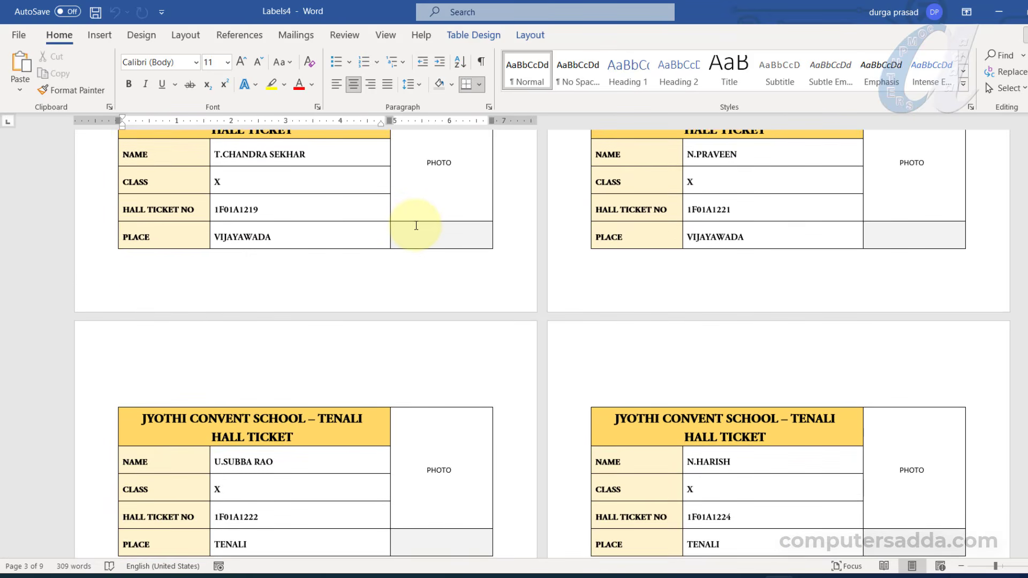
{"action": "scroll", "coordinate": [416, 225], "scroll_direction": "down", "scroll_amount": 12}
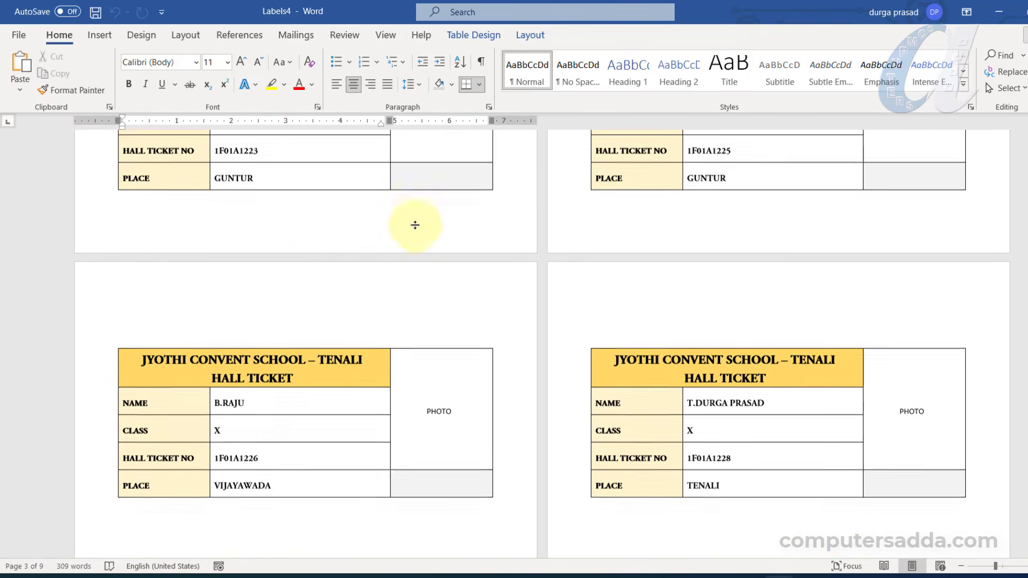
{"action": "scroll", "coordinate": [415, 224], "scroll_direction": "down", "scroll_amount": 3}
{"action": "scroll", "coordinate": [332, 283], "scroll_direction": "up", "scroll_amount": 2}
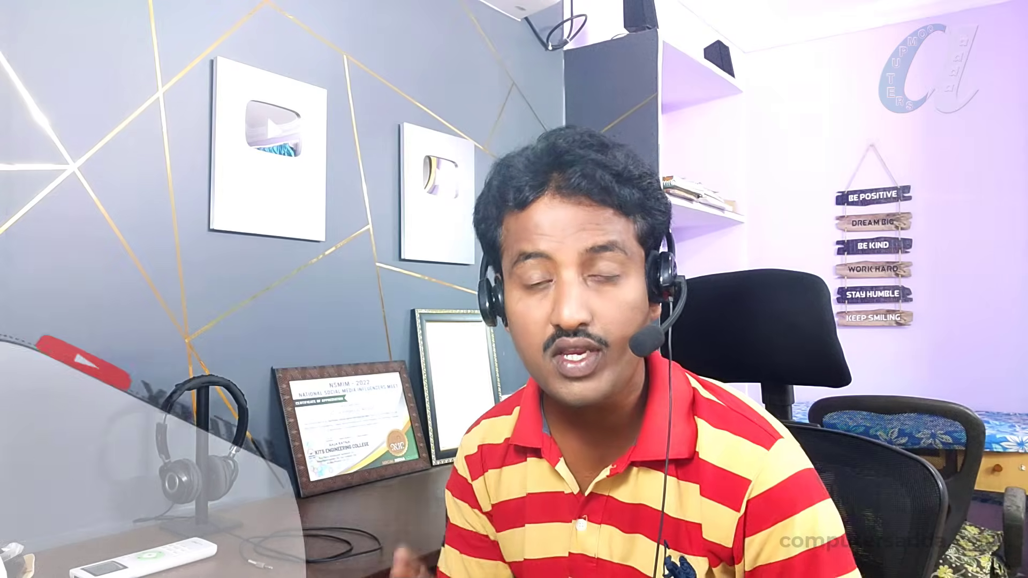